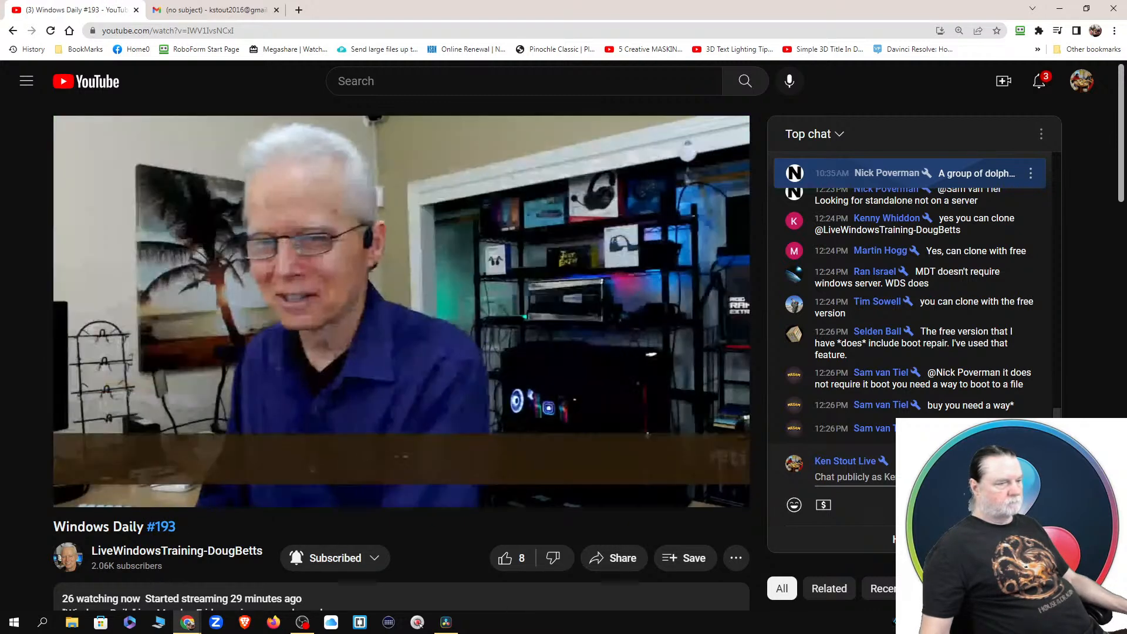
Step: Switch to DaVinci Resolve, go to the Edit page and play the scrolling text timeline
left_click(151, 493)
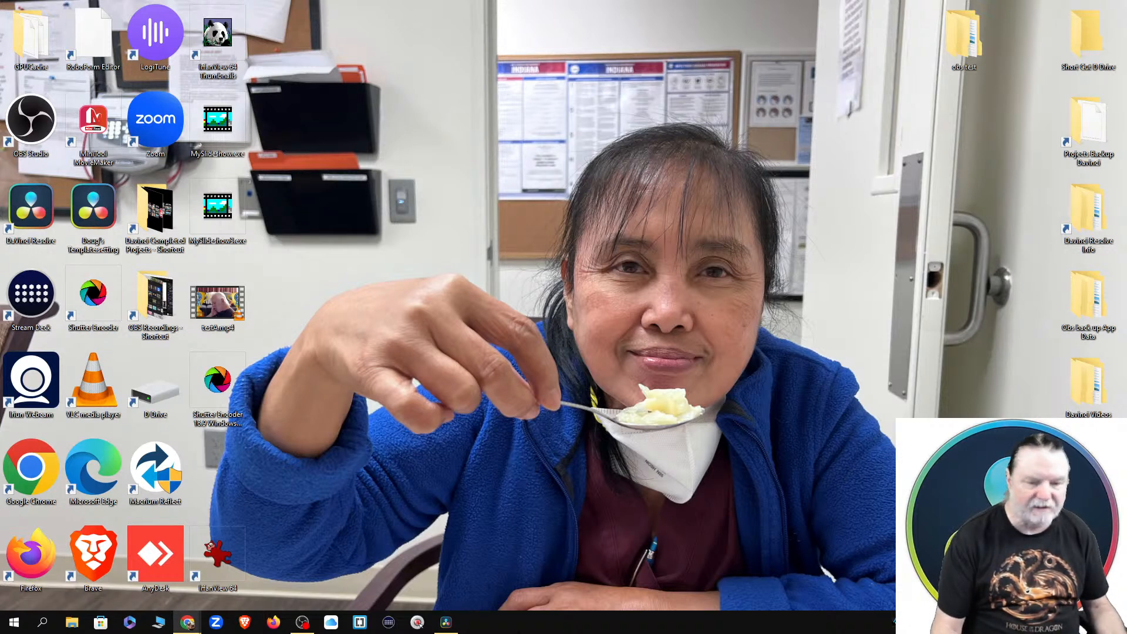
left_click(446, 622)
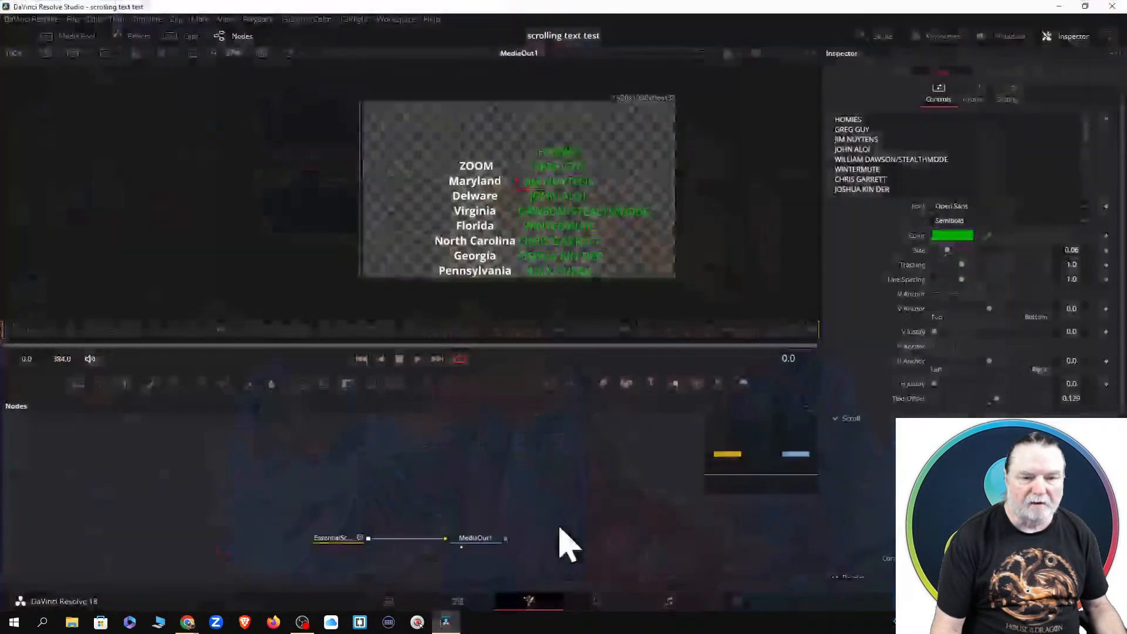
left_click(457, 602)
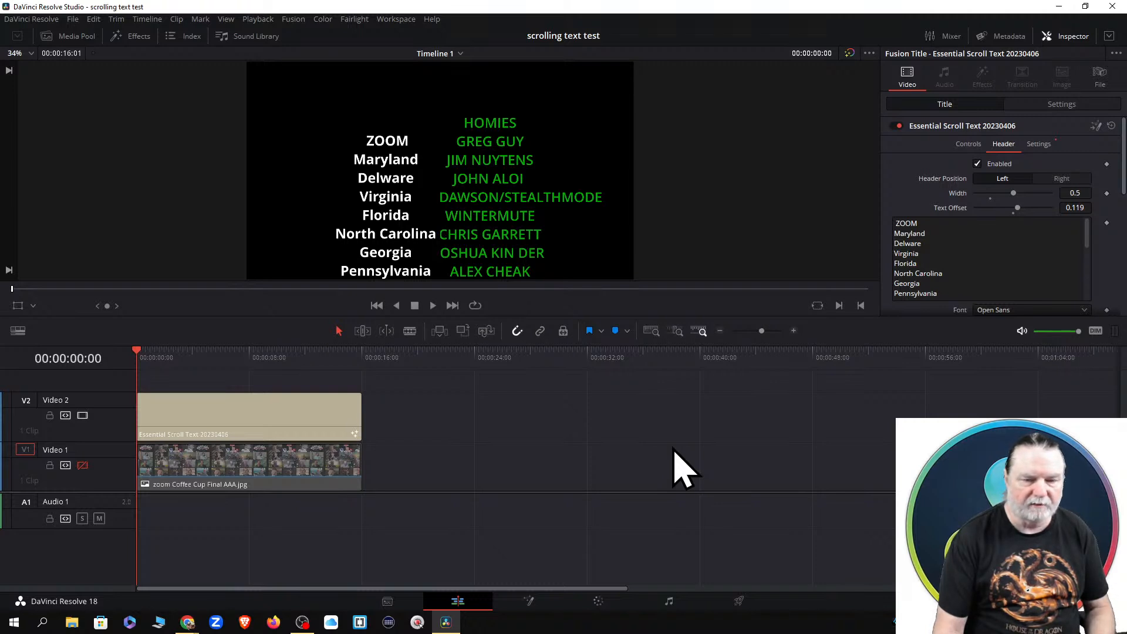
key("space")
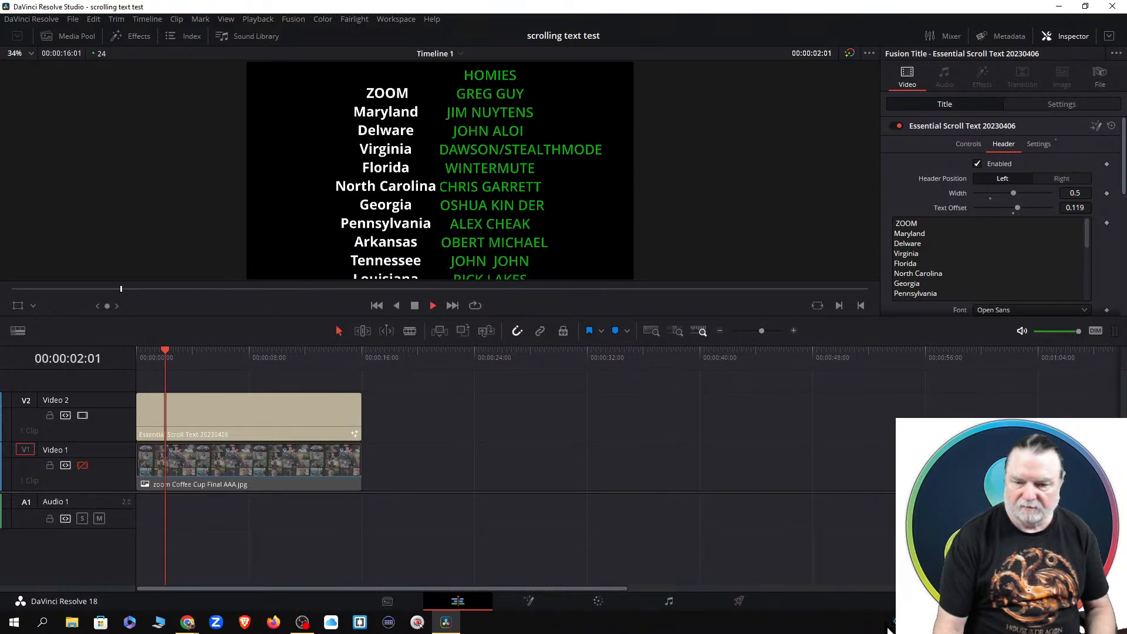
Step: Switch to SwordSoft Mousetrack, review its Keystroke and General settings, and move its window out of the way
left_click(418, 622)
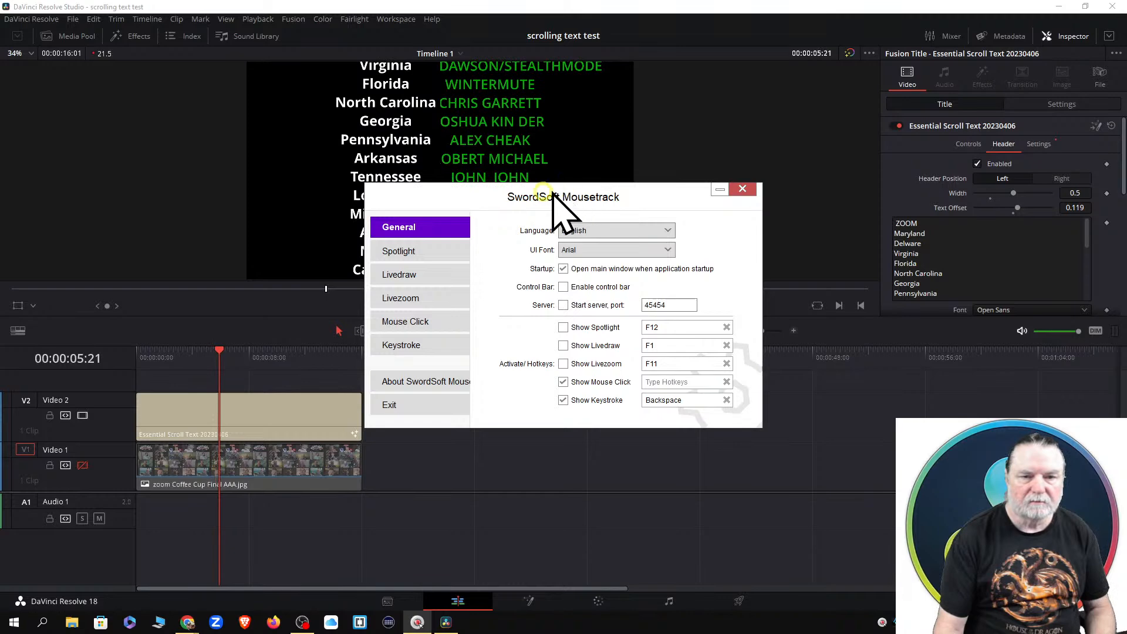
left_click_drag(493, 196, 0, 196)
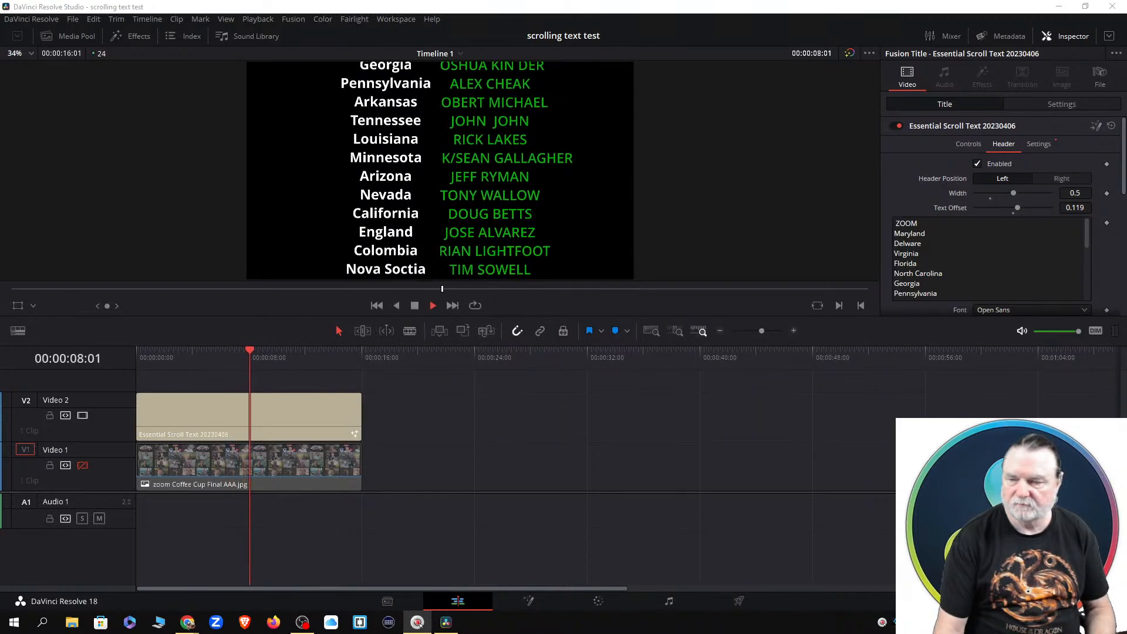
left_click_drag(1126, 276, 128, 82)
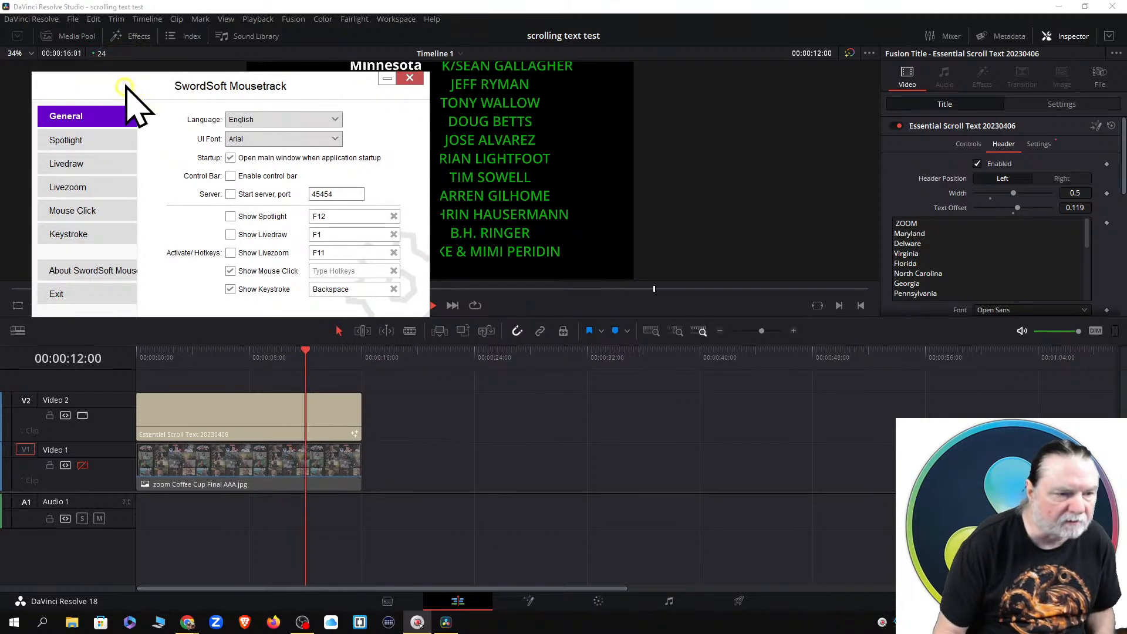
left_click(82, 235)
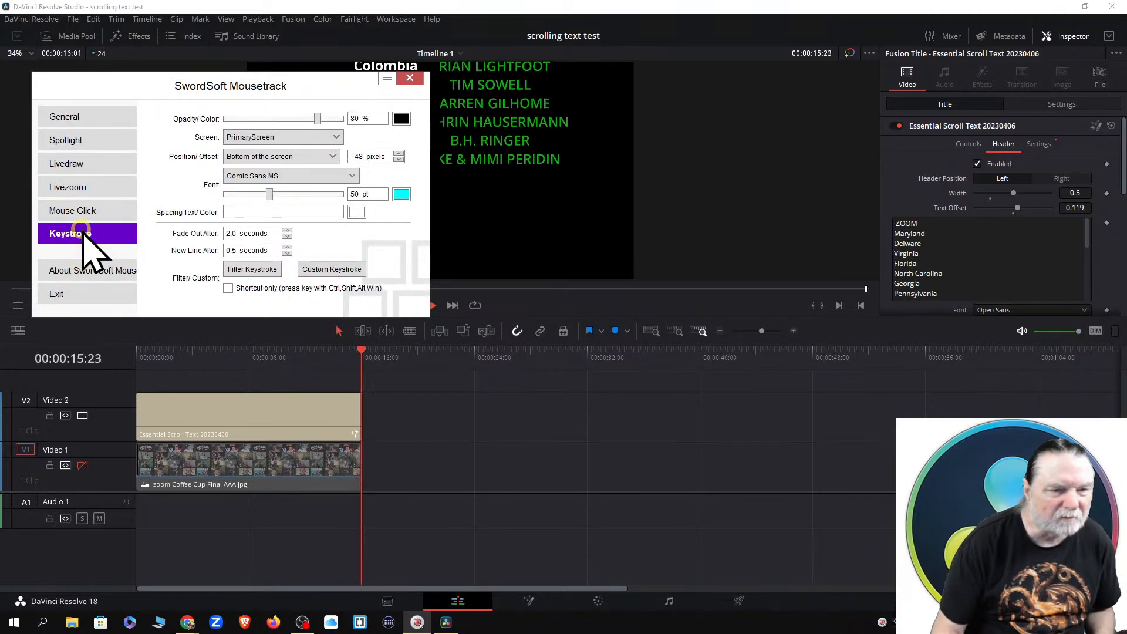
left_click(69, 116)
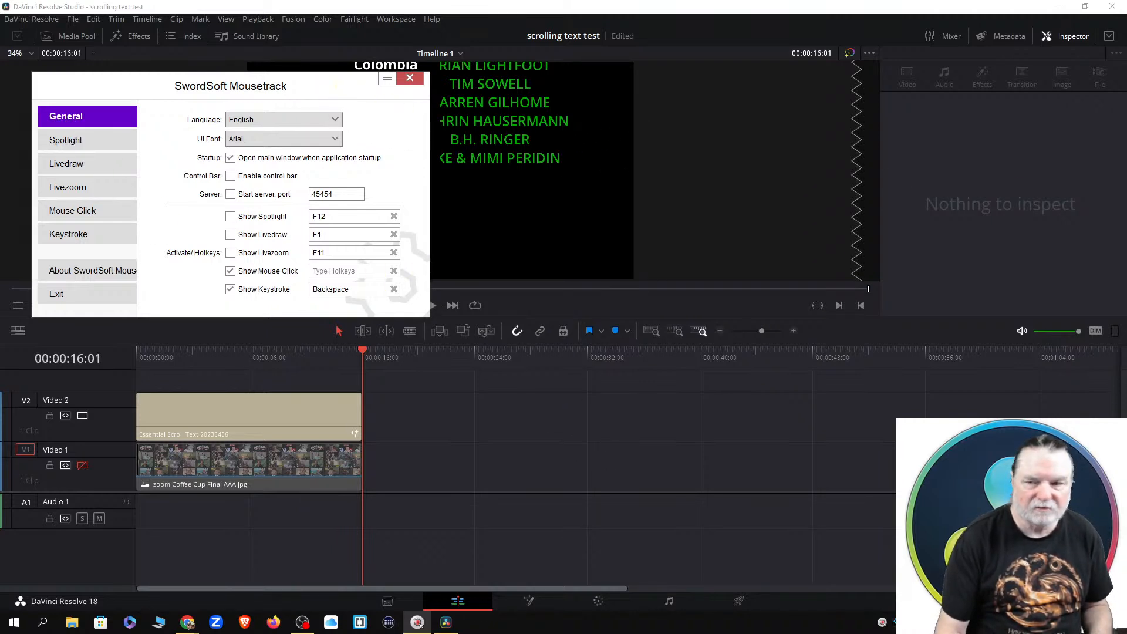
left_click_drag(332, 89, 0, 89)
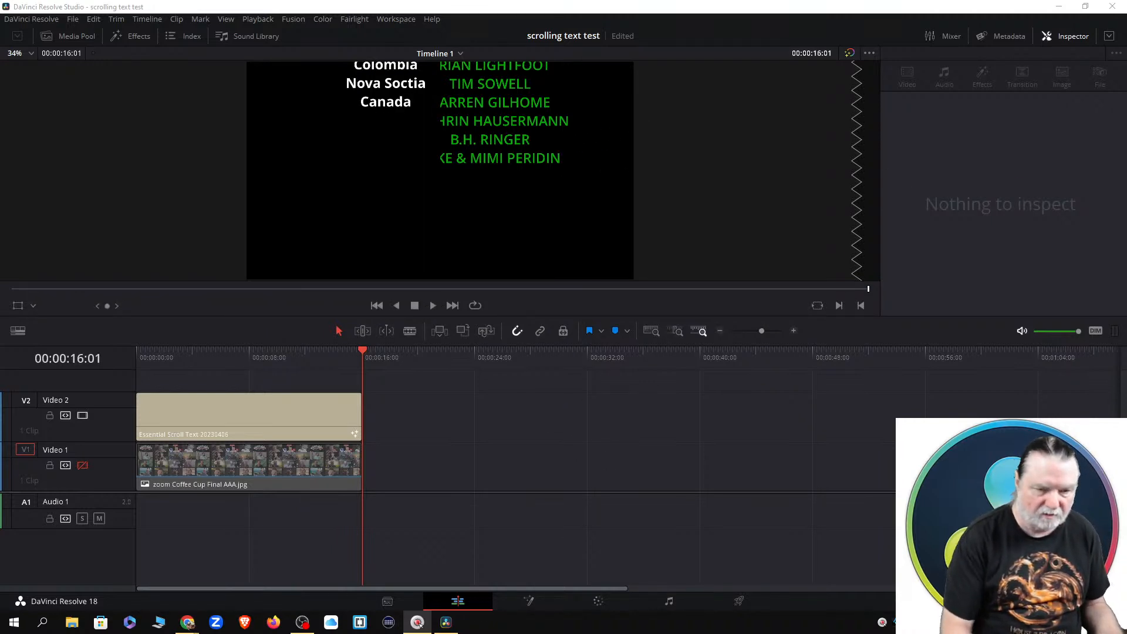
Step: Return to the timeline start, enlarge the viewer area and play the beginning of the scrolling text
left_click(379, 306)
key("space")
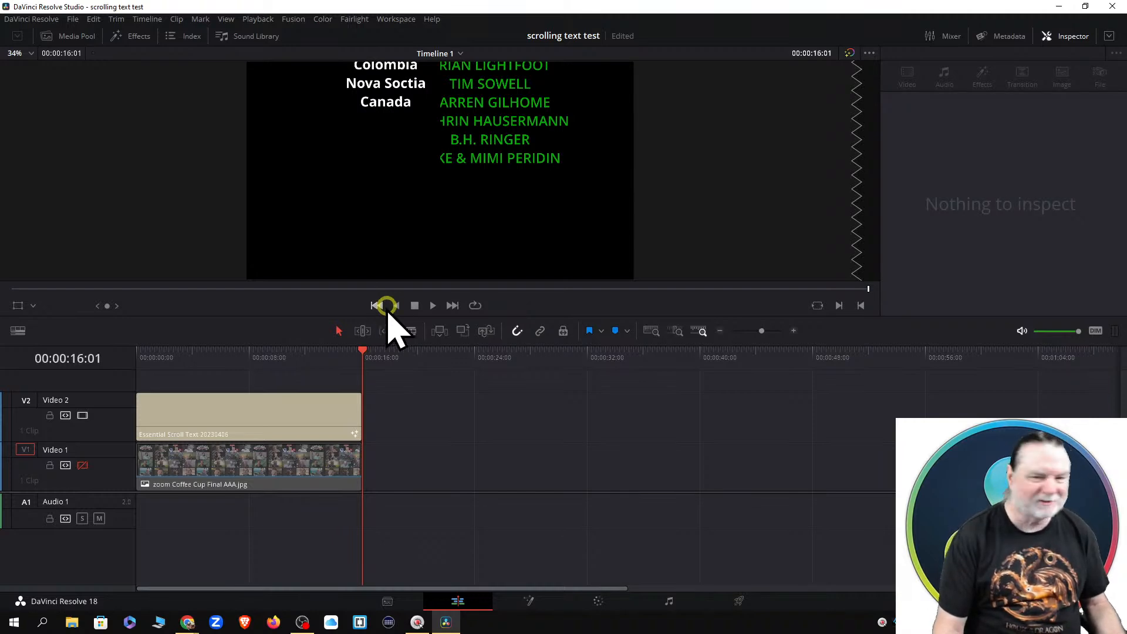
left_click(376, 304)
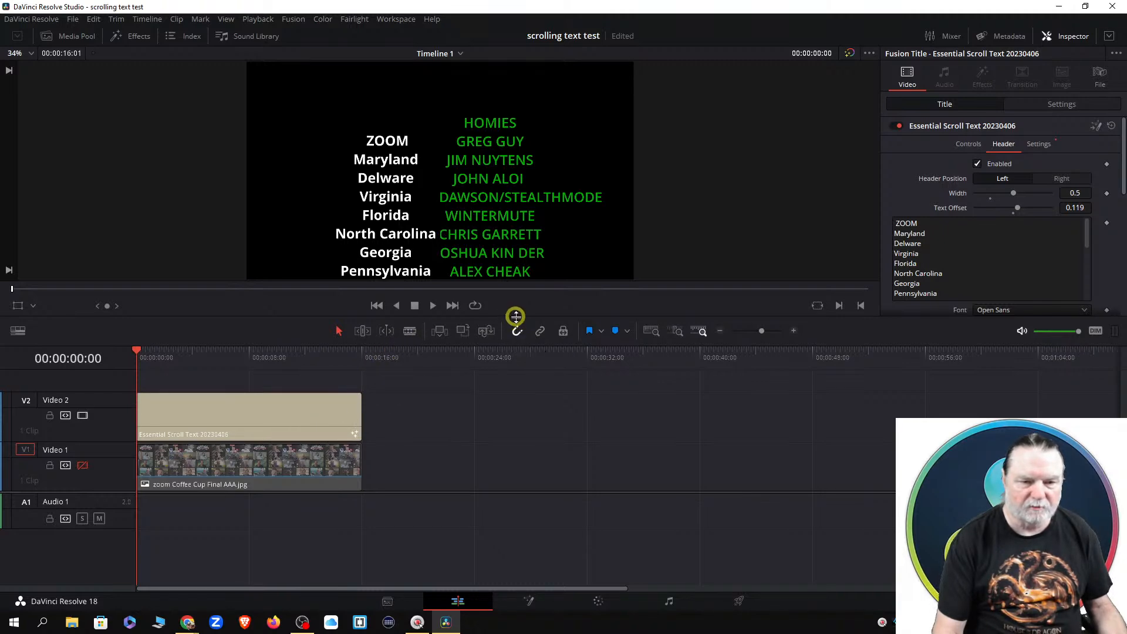
left_click_drag(518, 349, 511, 417)
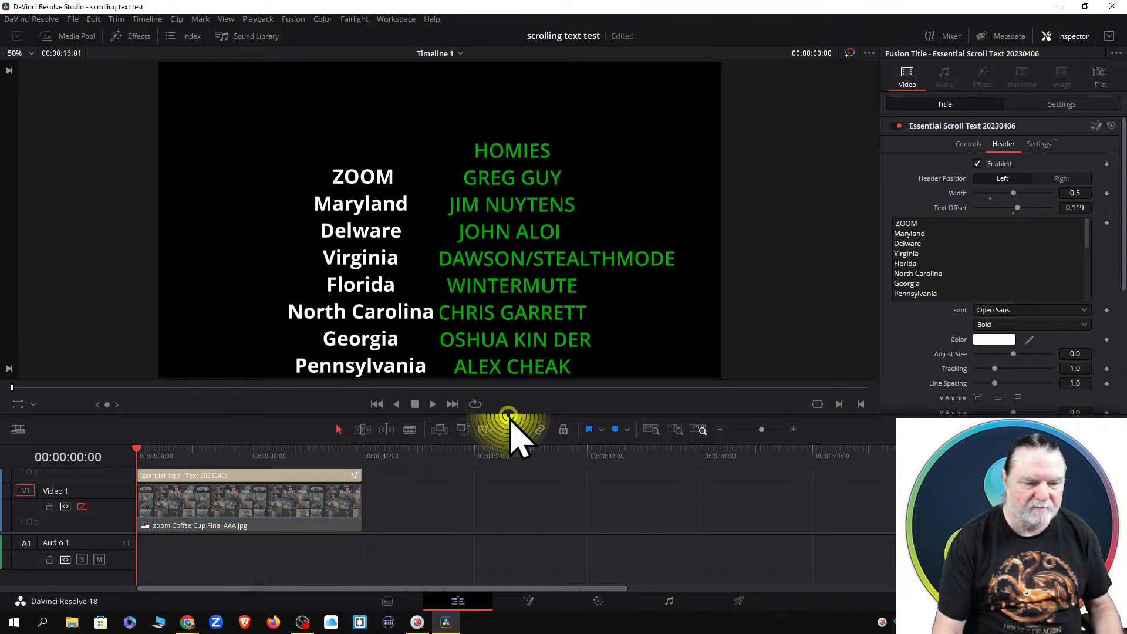
key("space")
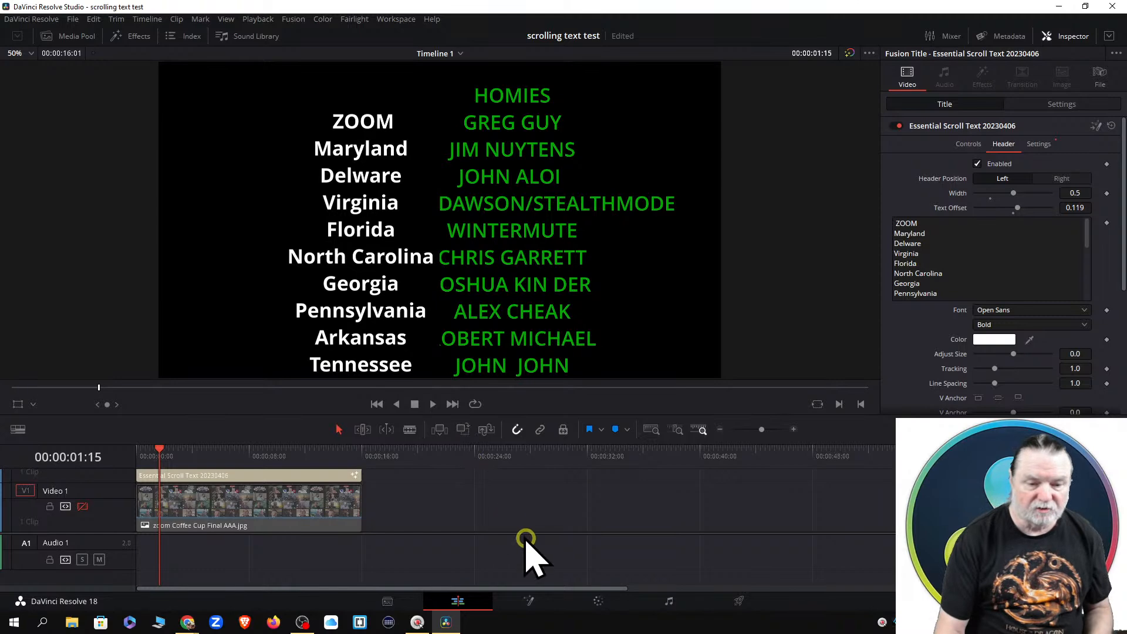
Step: On the Fusion page, insert two blank lines above HOMIES in the scroll text's main text
left_click(528, 600)
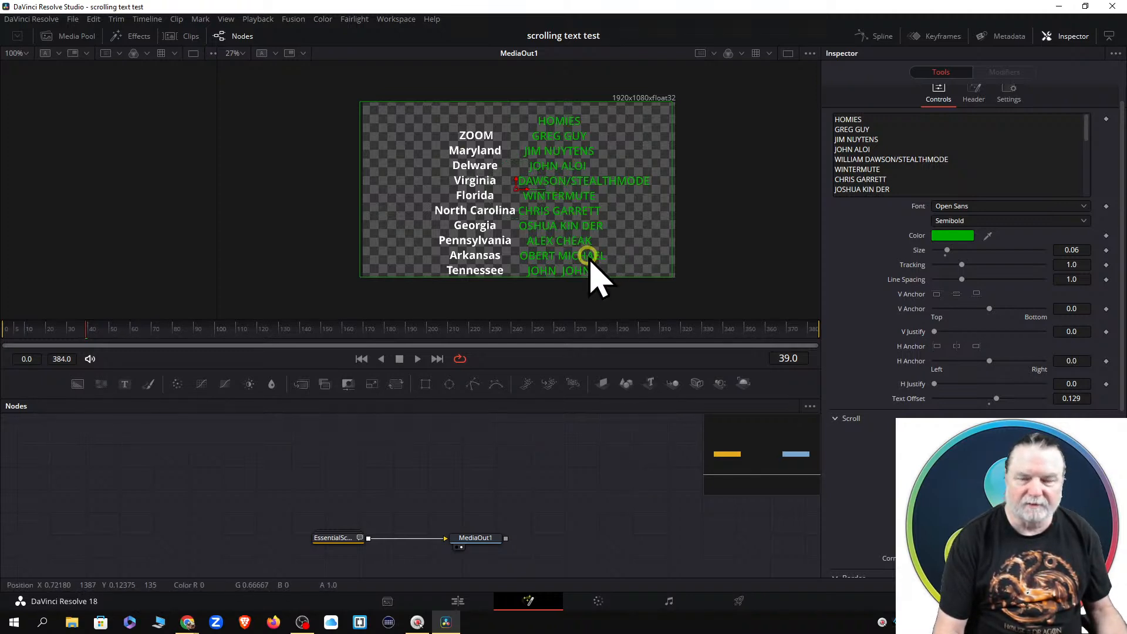
left_click(900, 120)
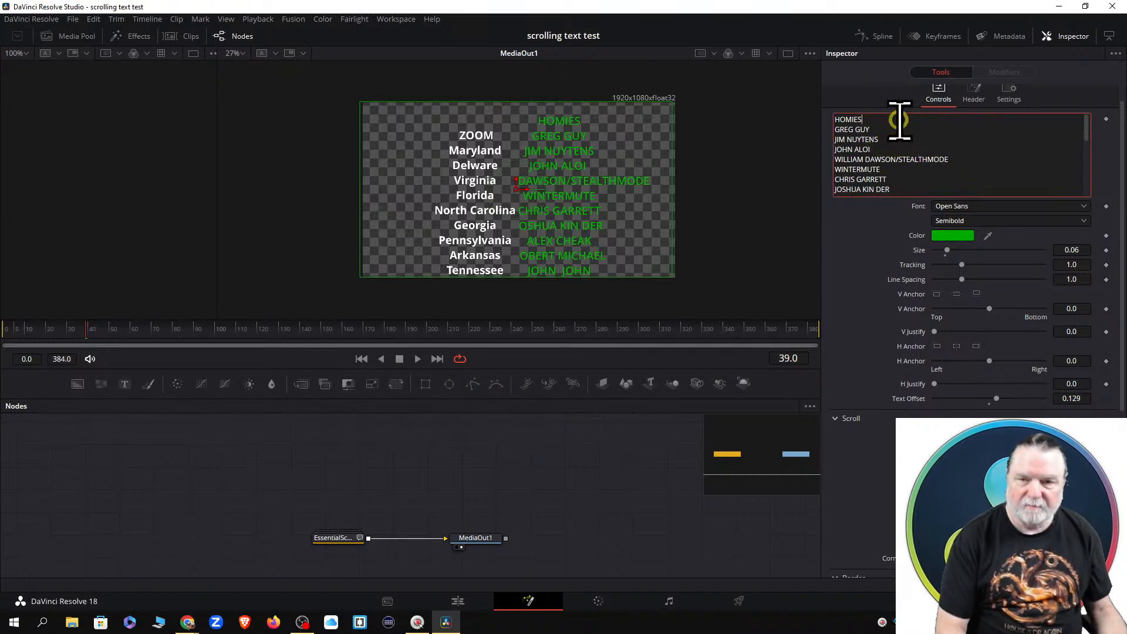
key("Left")
key("Left")
key("Left")
key("Left")
key("Left")
key("Left")
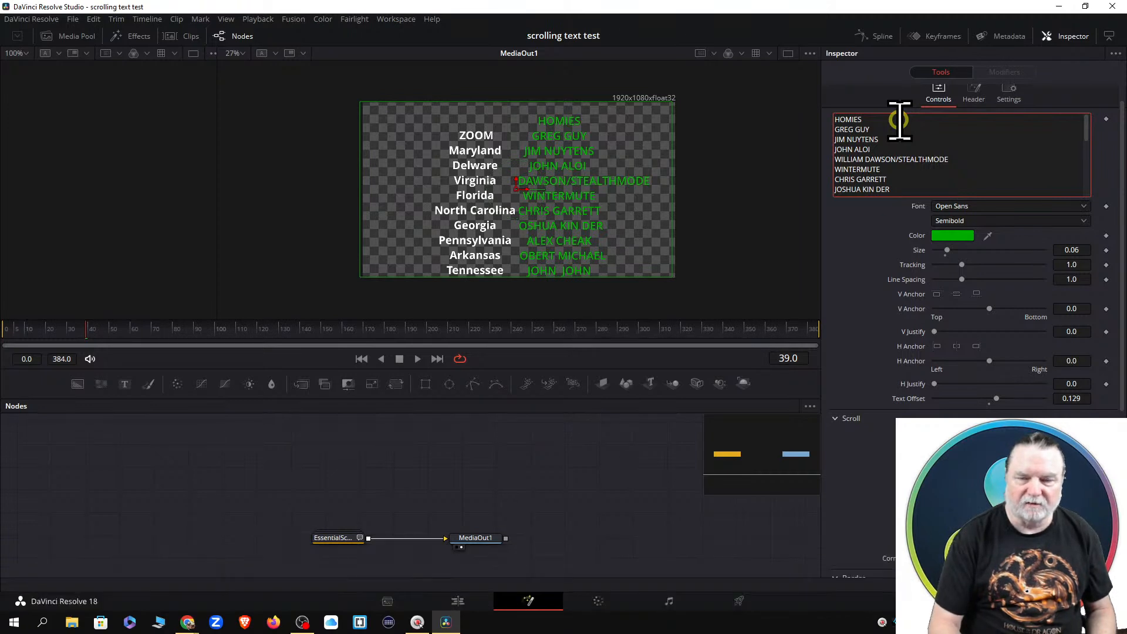
key("Return")
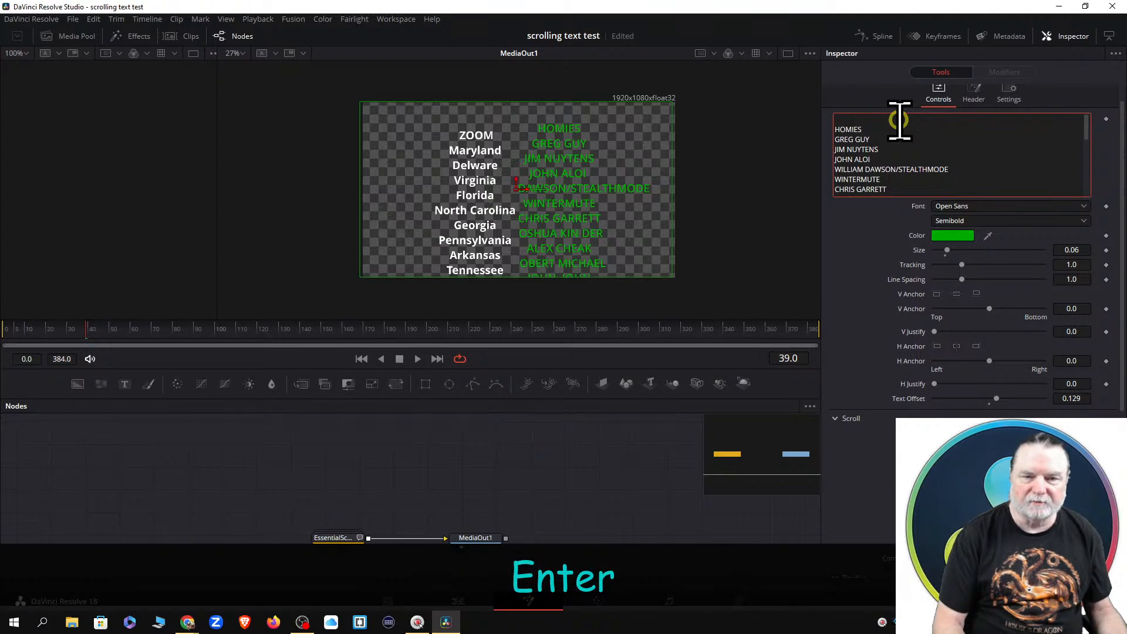
key("Return")
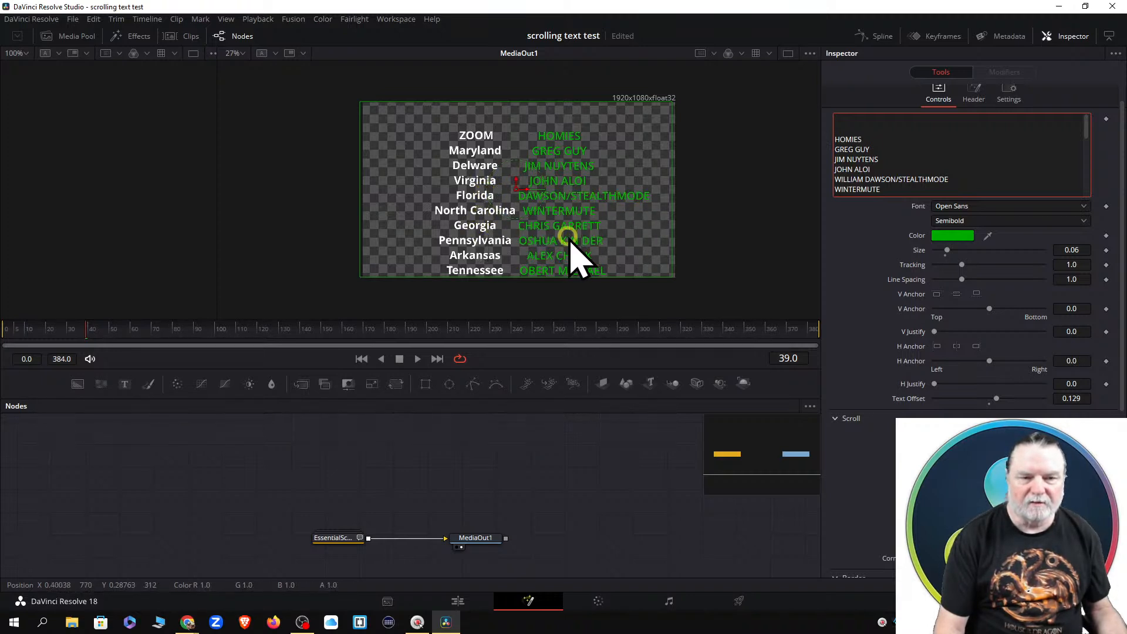
Step: Play the title from the start on the Edit page and check how the two text columns line up
left_click(457, 603)
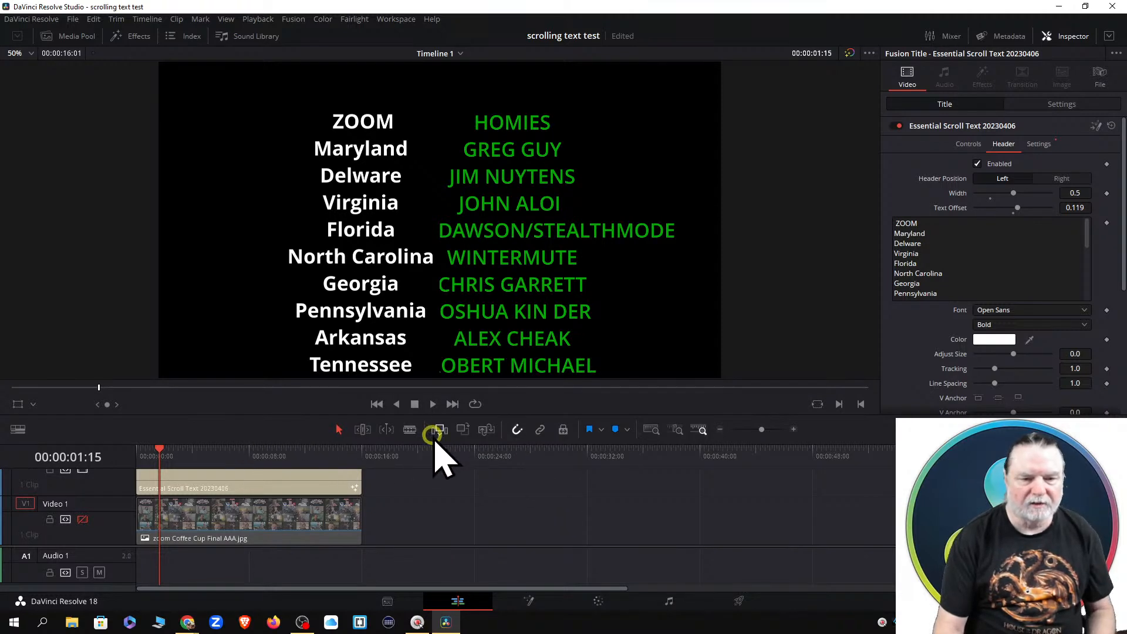
left_click(376, 403)
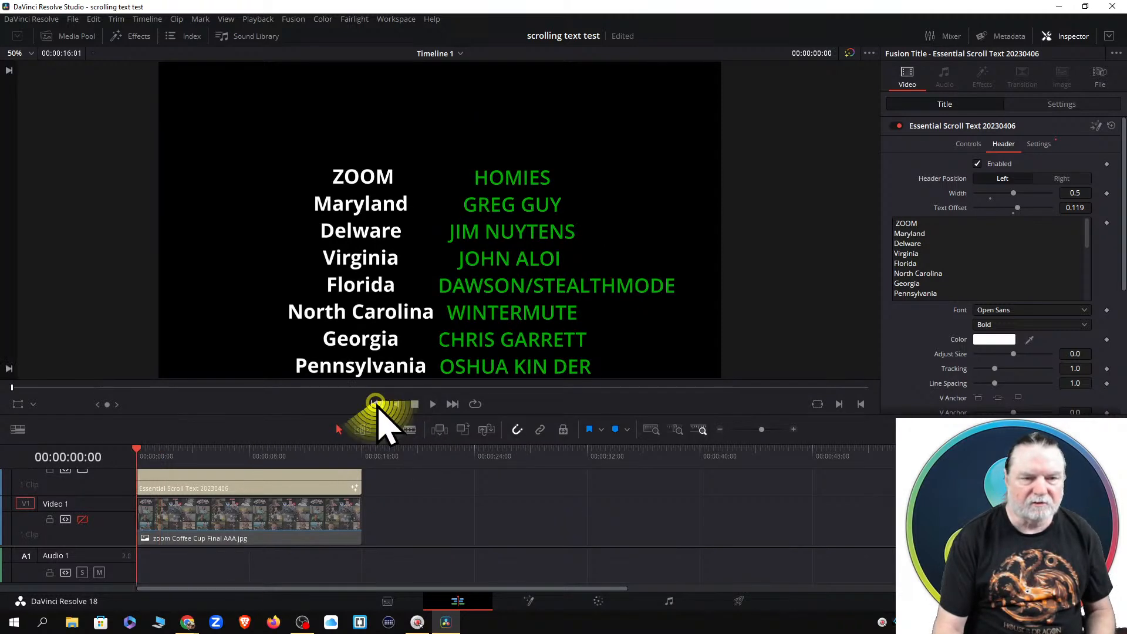
key("space")
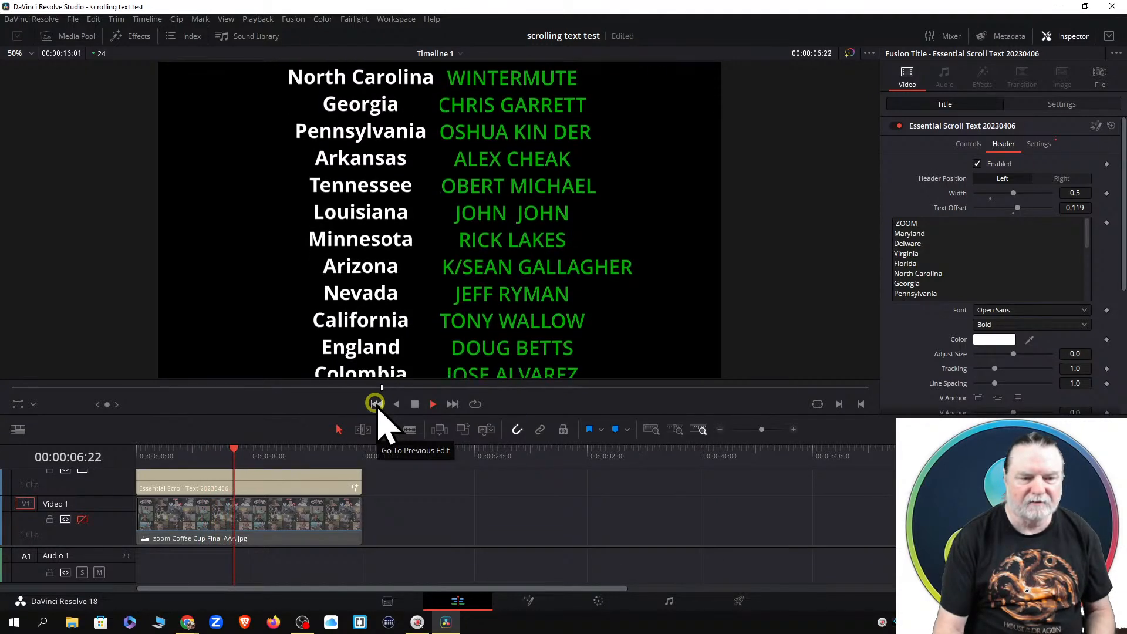
key("space")
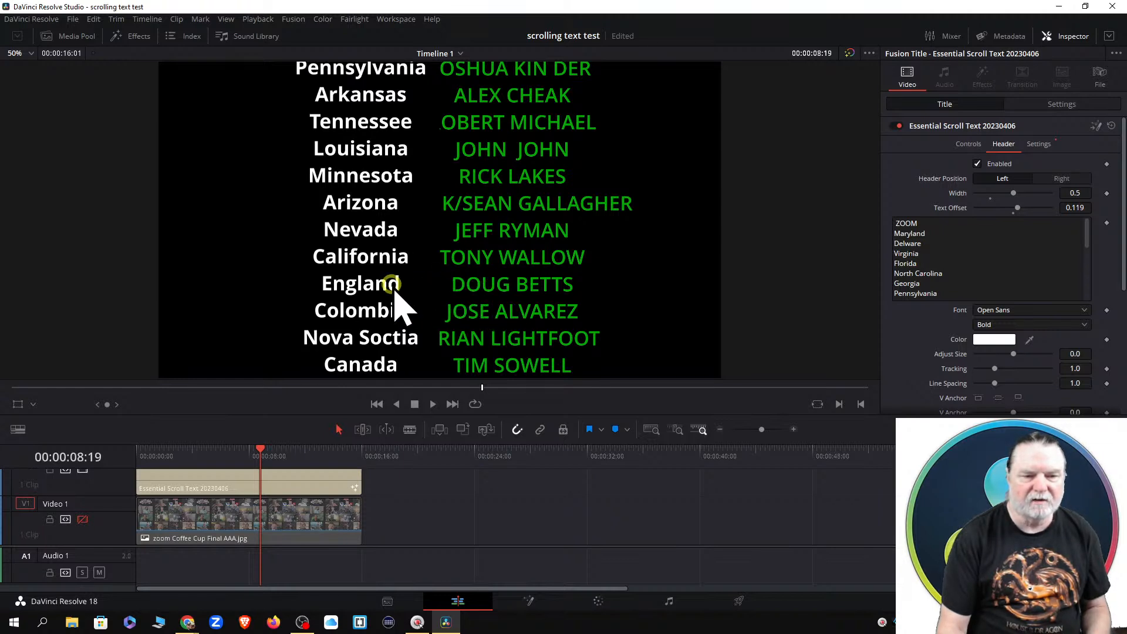
scroll(432, 329, "down", 1)
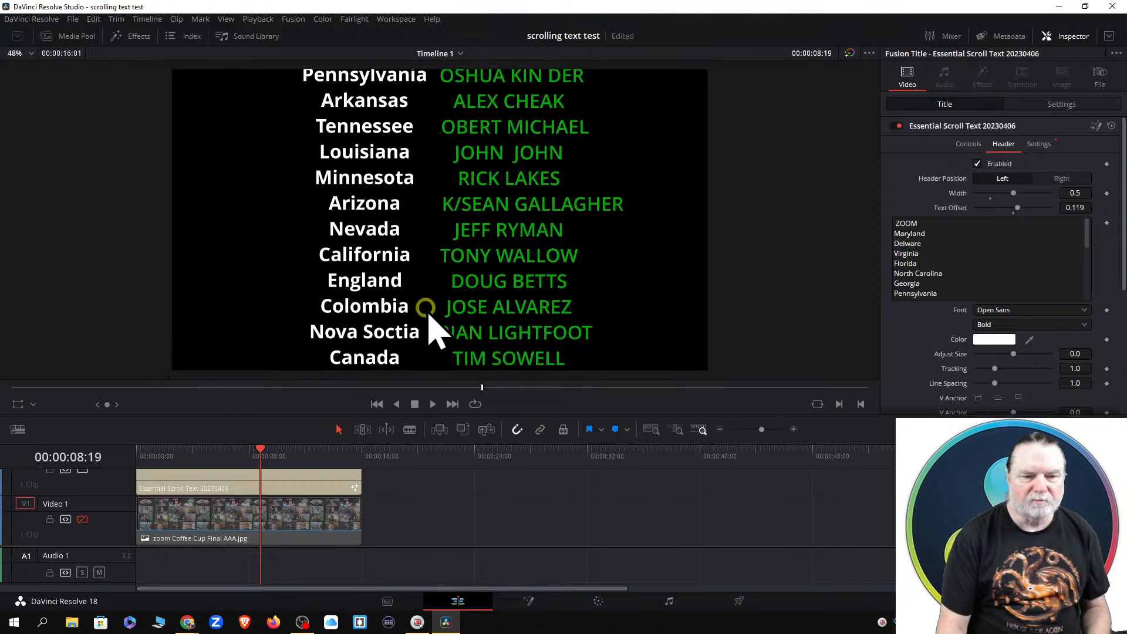
scroll(431, 329, "down", 1)
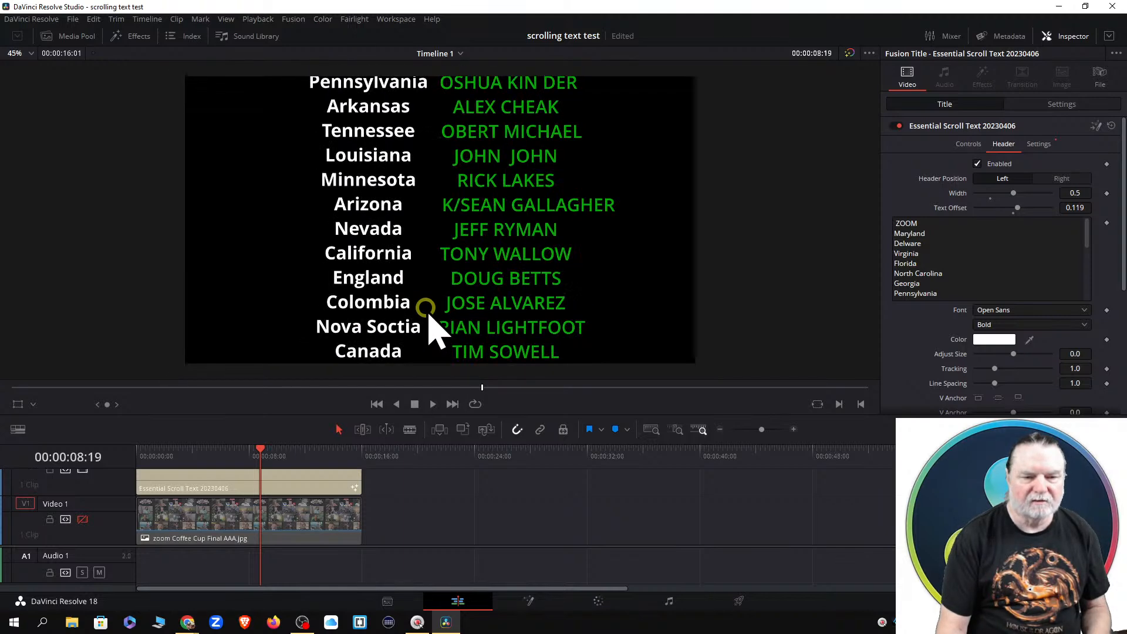
scroll(432, 329, "up", 1)
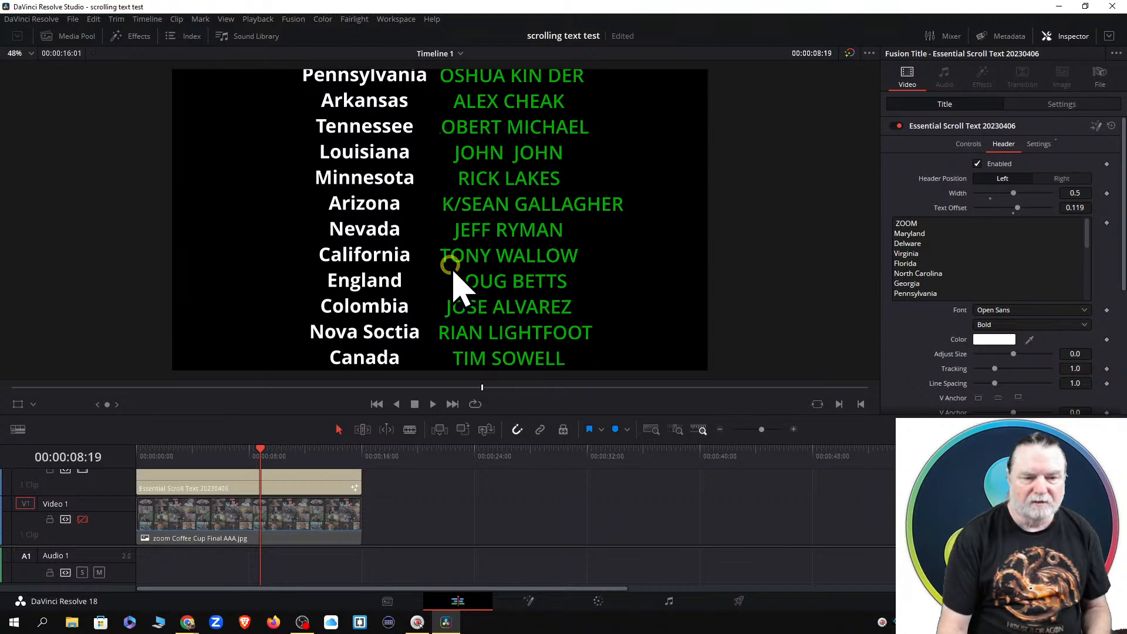
Step: On the Fusion page, insert five blank lines between California and England in the scroll text's header list
left_click(531, 601)
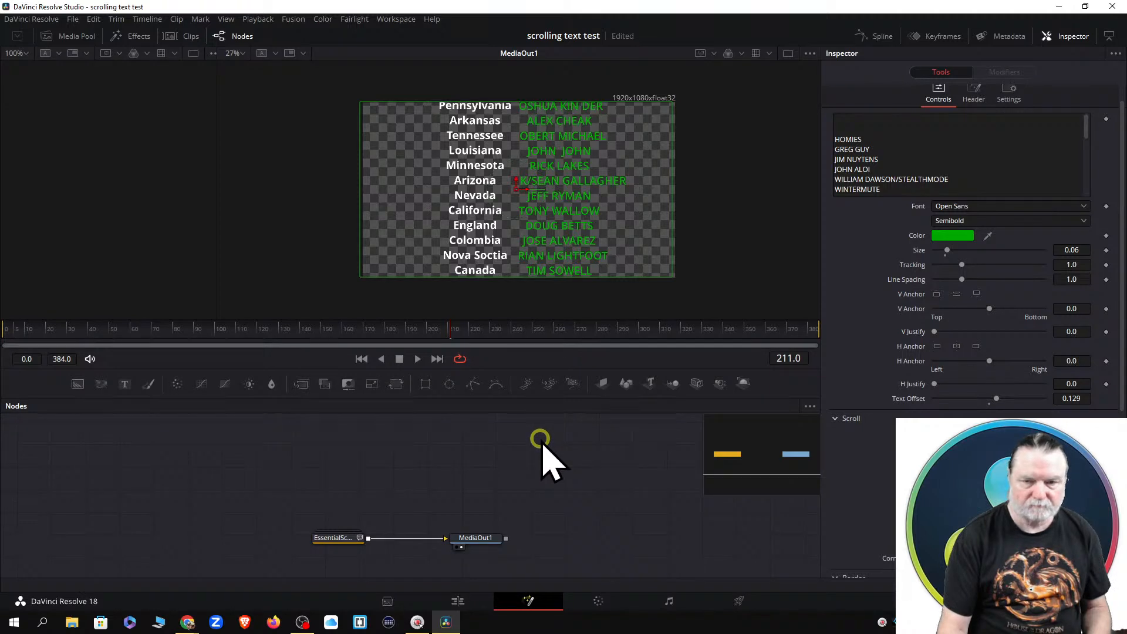
left_click(974, 93)
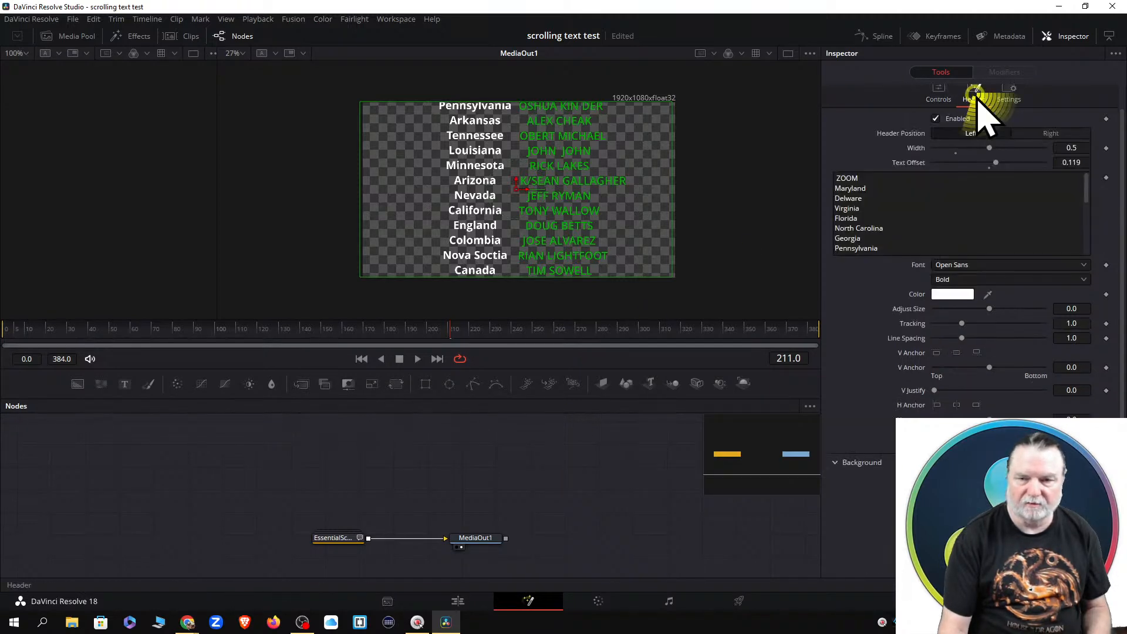
left_click_drag(1089, 186, 1086, 239)
left_click(860, 245)
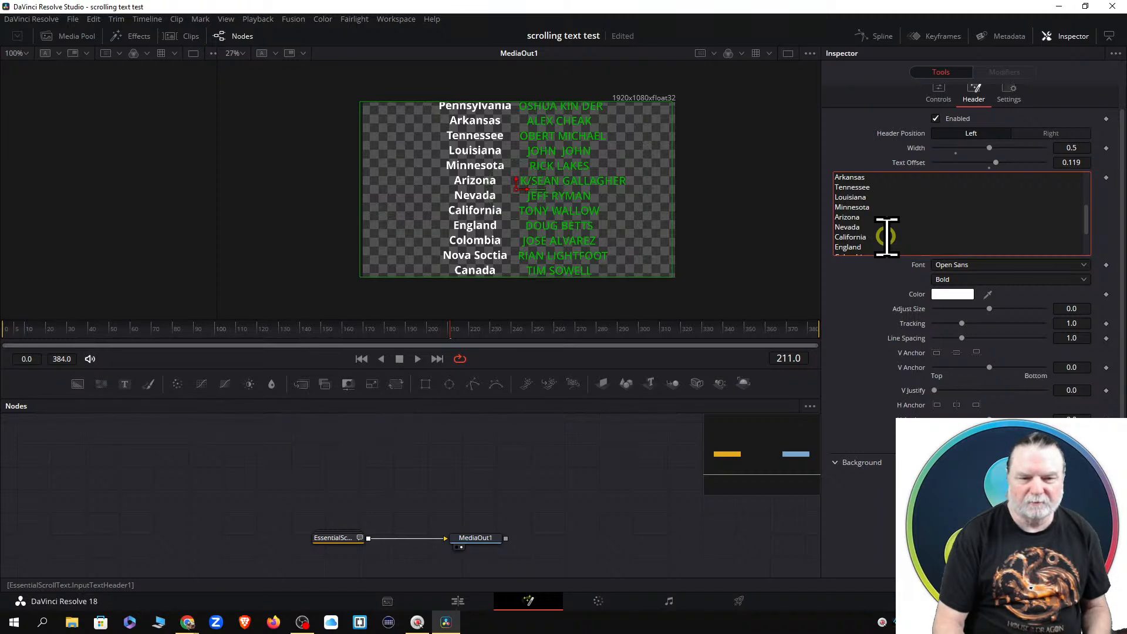
key("Return")
key("Return")
key("Return")
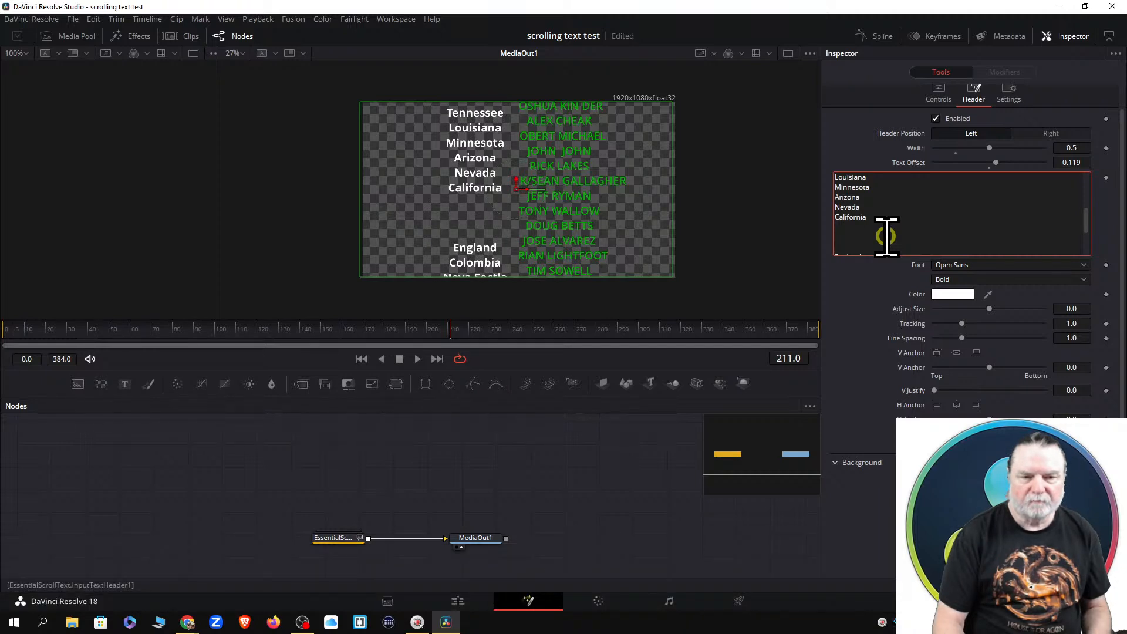
key("Return")
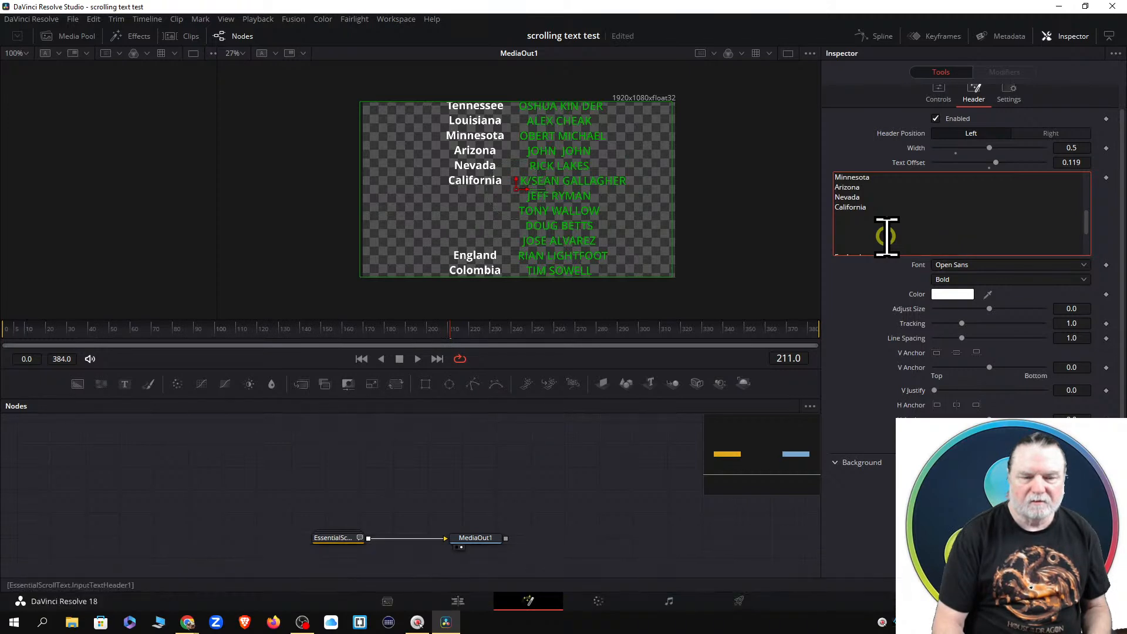
key("Return")
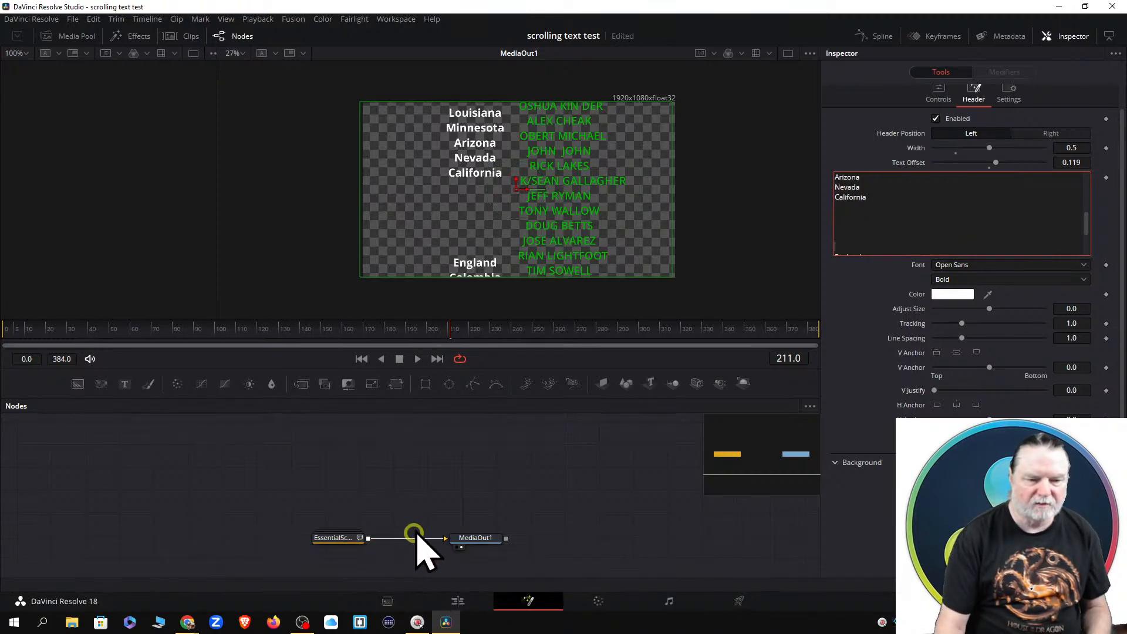
Step: Go back to the Edit page and examine the gap after California in the viewer at 00:00:06:19
left_click(458, 601)
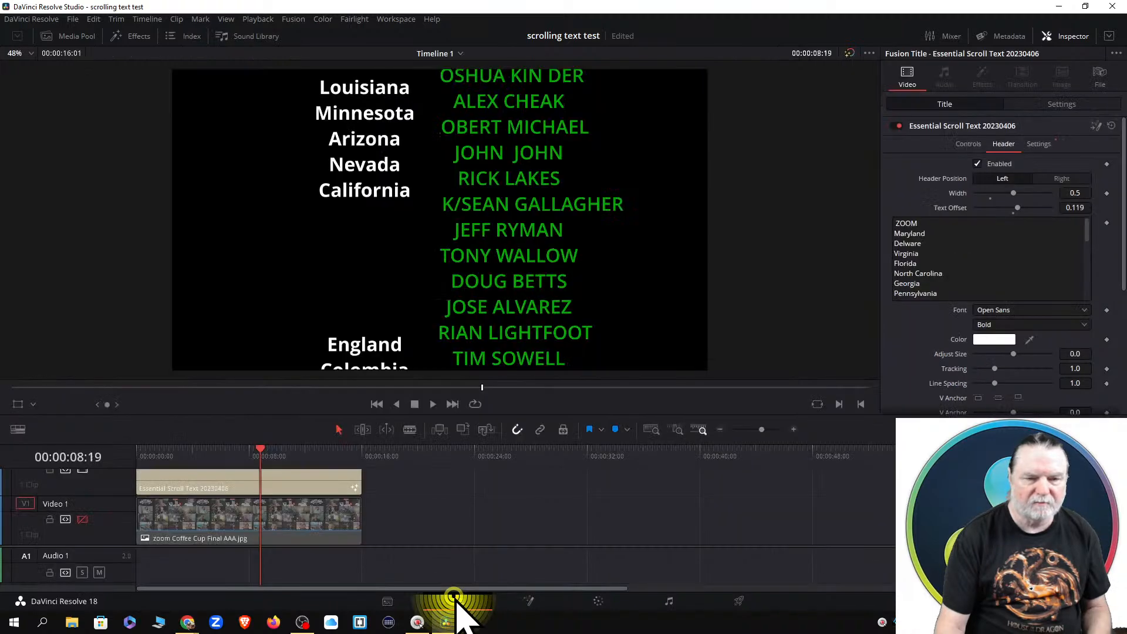
left_click(376, 388)
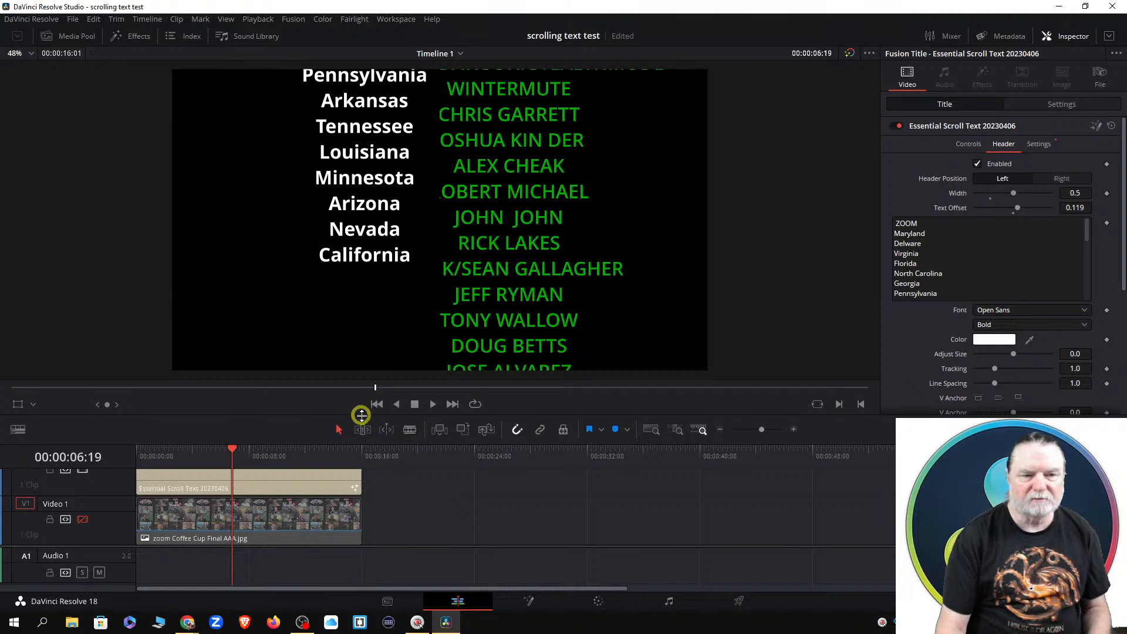
scroll(487, 335, "up", 1)
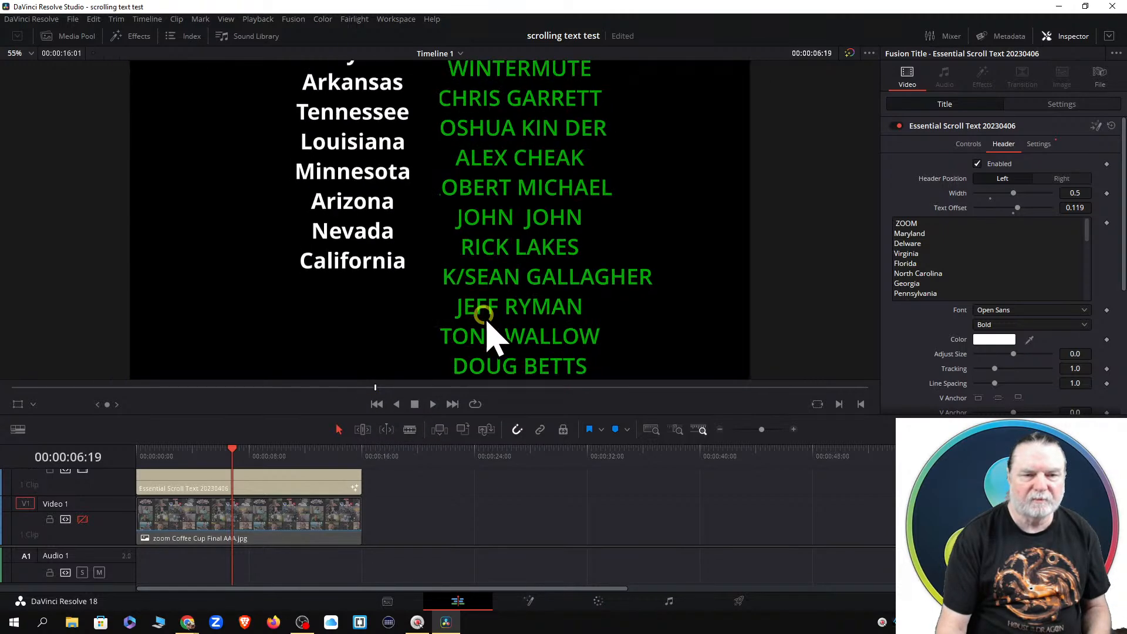
Step: Return the playhead to the start, and on the Fusion page undo the blank lines added after California and above HOMIES
scroll(487, 335, "down", 1)
left_click(230, 448)
left_click_drag(232, 450, 125, 464)
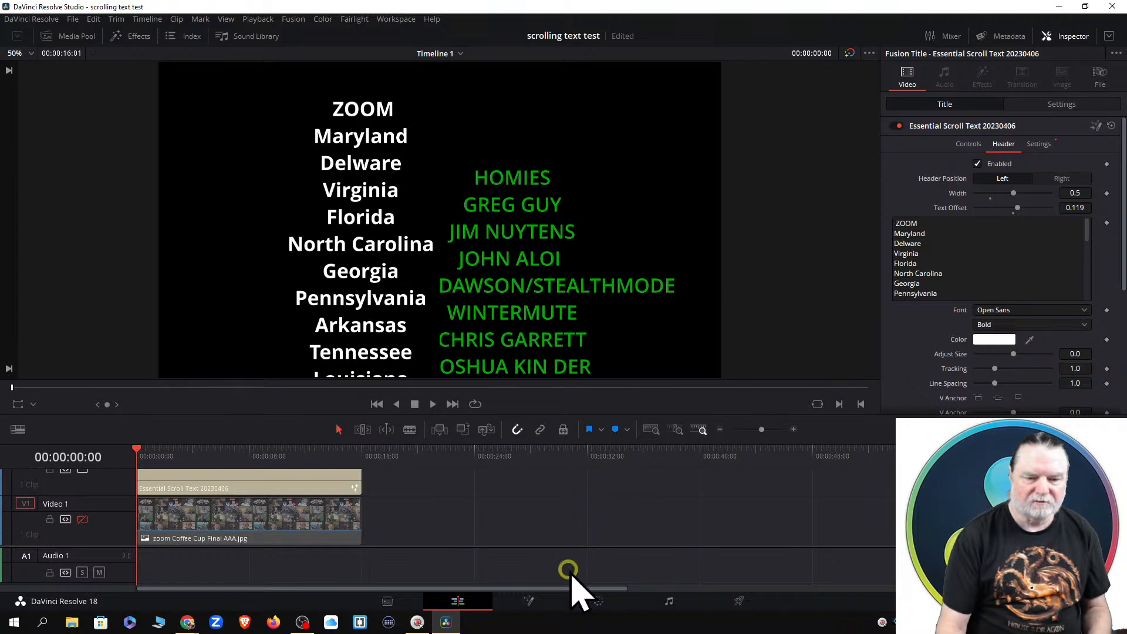
left_click(526, 602)
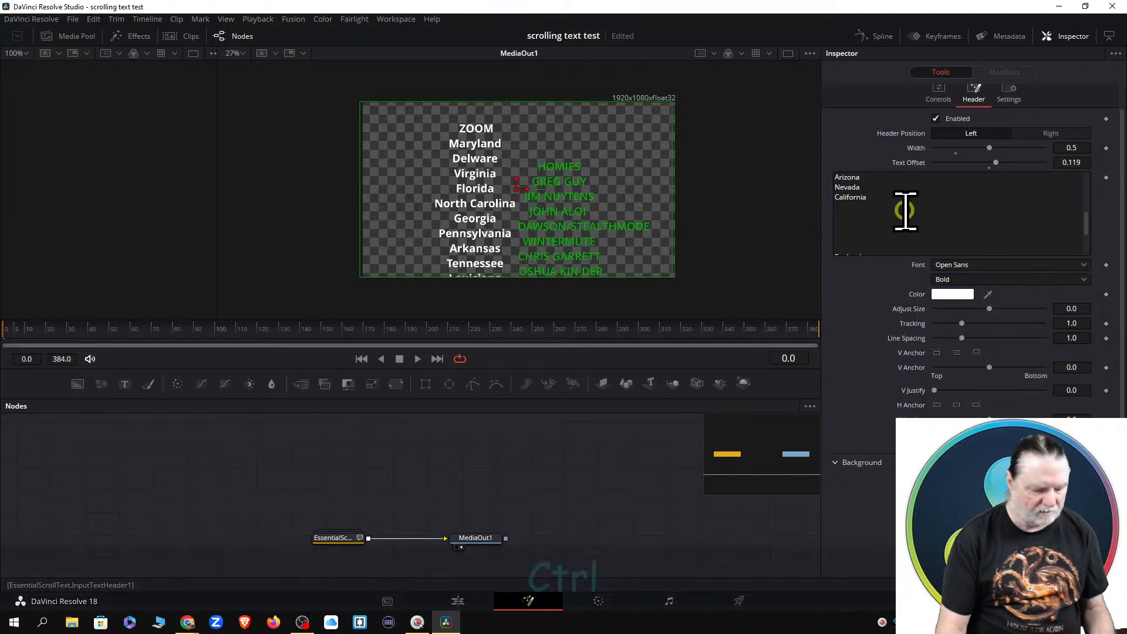
key("ctrl+z")
key("ctrl+z")
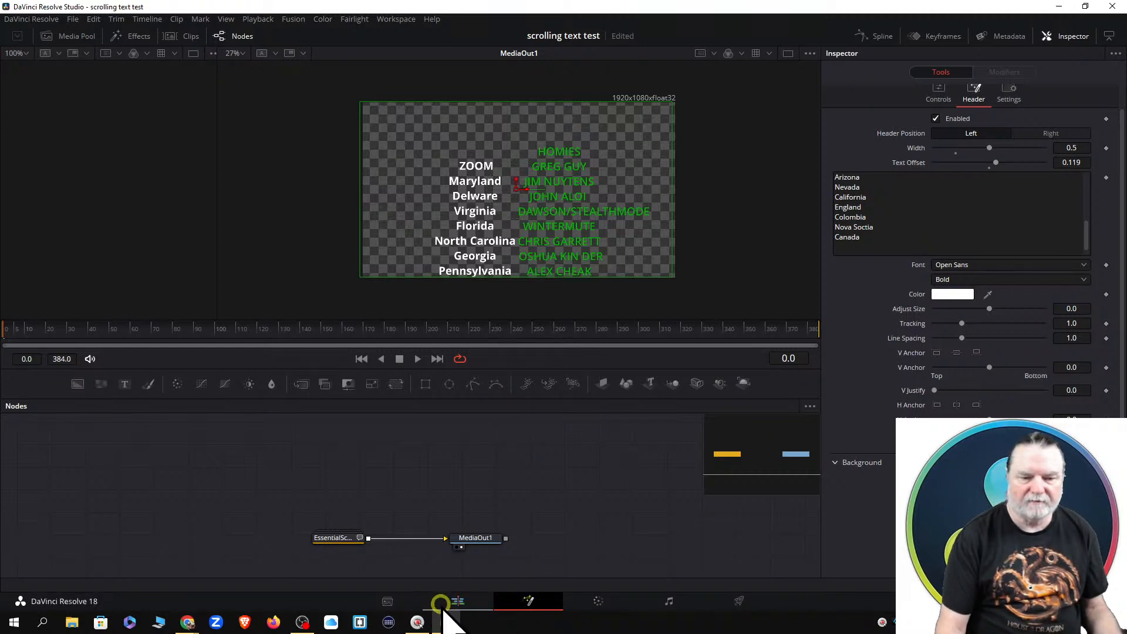
Step: Check on the Edit page how the ZOOM and HOMIES columns line up at the start of the title
left_click(458, 600)
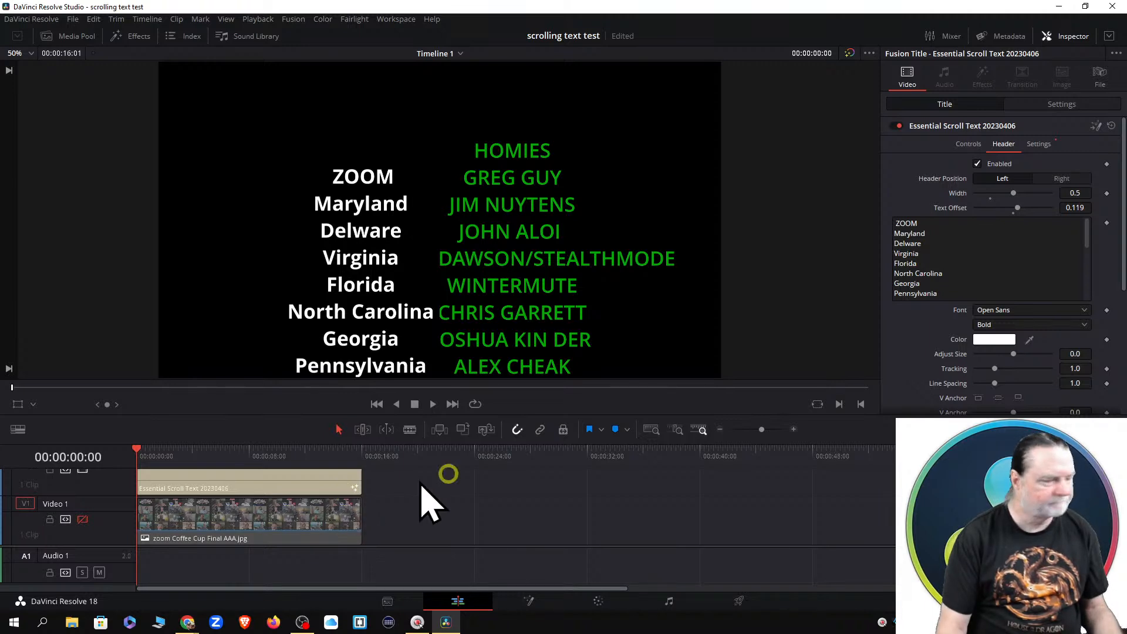
left_click(855, 357)
left_click(521, 603)
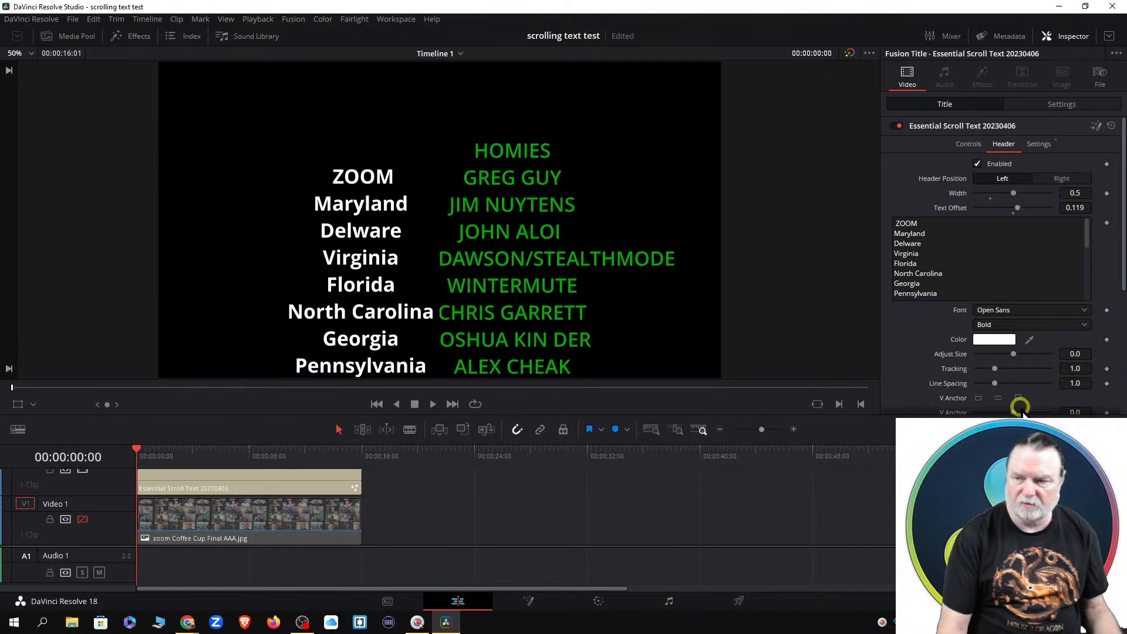
Step: On the Fusion page, look through the scroll text's header list from Canada back up to ZOOM
left_click(524, 600)
left_click(923, 216)
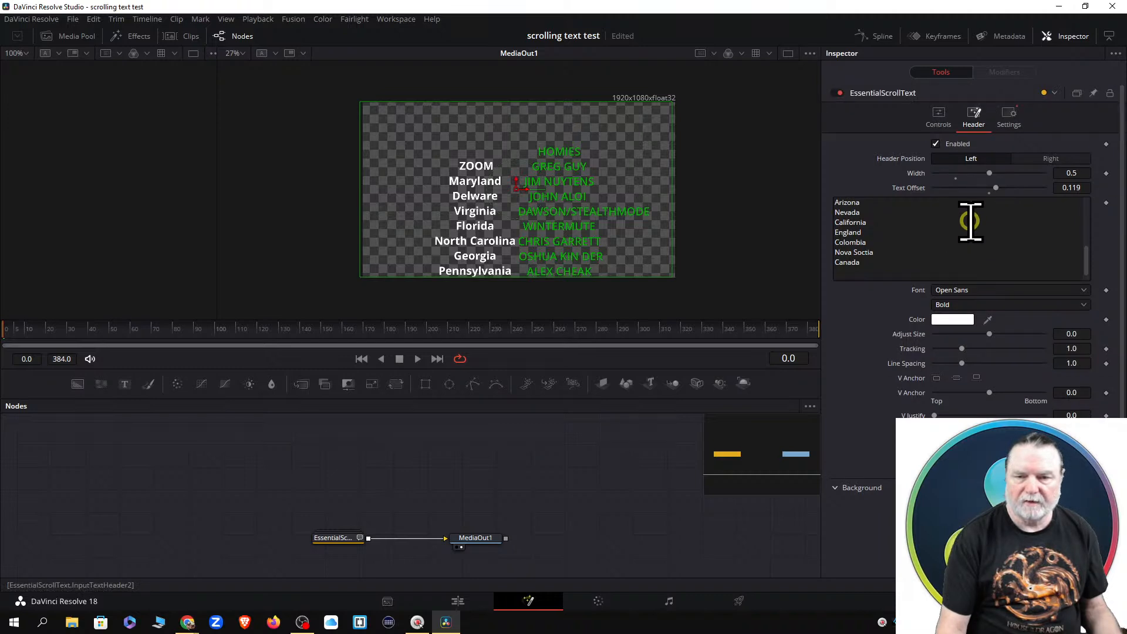
left_click(1085, 256)
left_click_drag(1085, 256, 1086, 196)
left_click(872, 201)
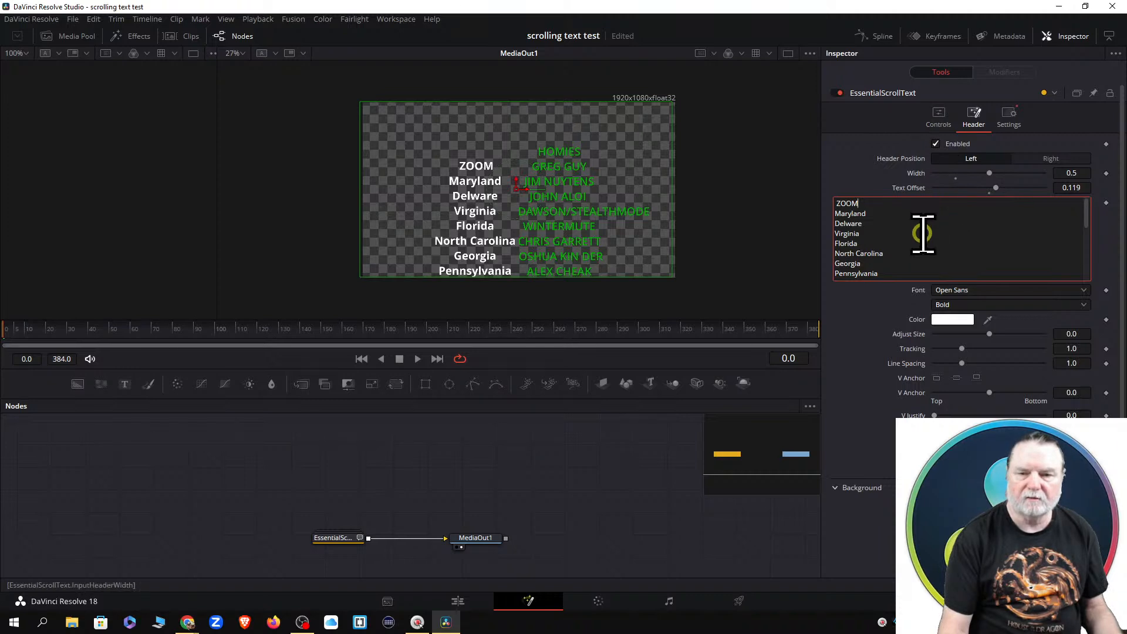
scroll(923, 233, "down", 1)
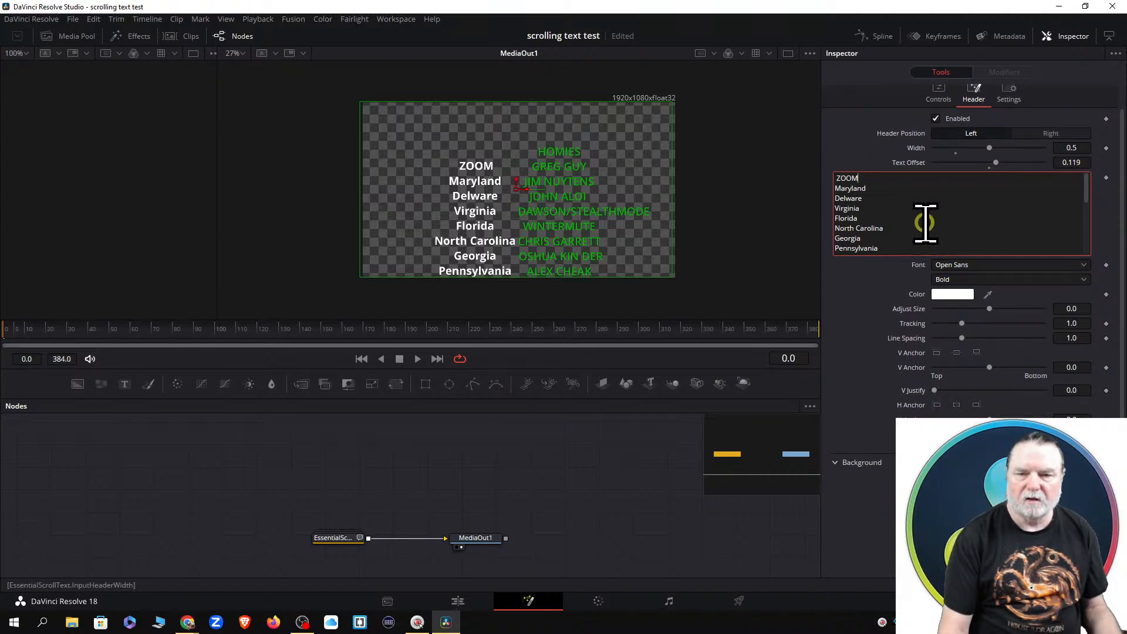
scroll(925, 222, "up", 1)
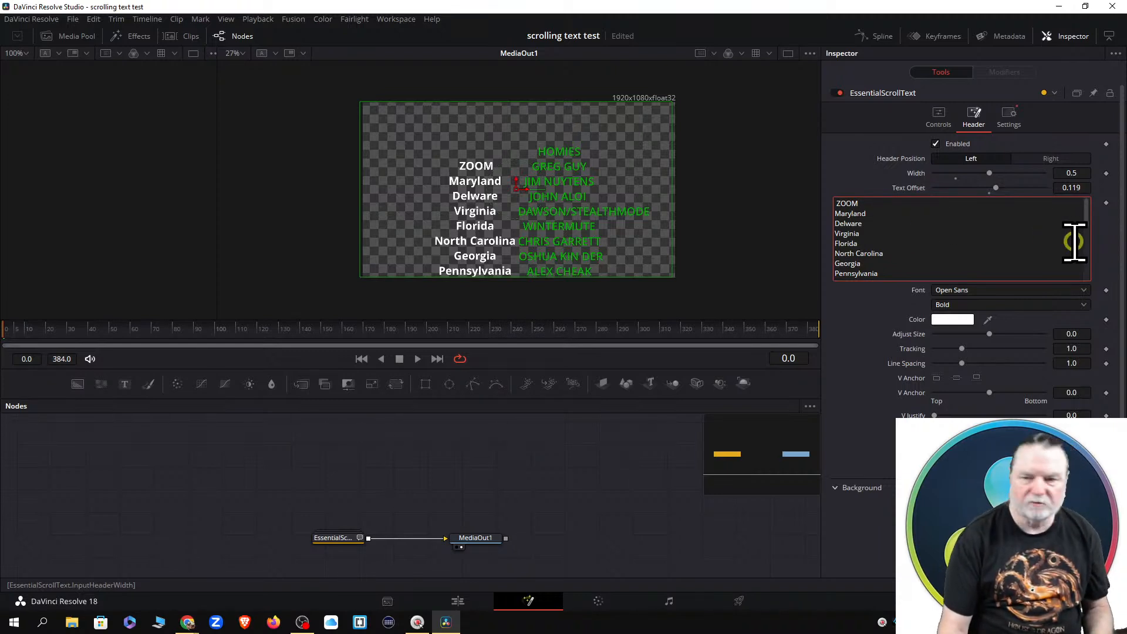
scroll(1086, 226, "down", 1)
mouse_move(1086, 226)
left_mouse_down()
mouse_move(1082, 264)
mouse_move(1085, 226)
left_mouse_up()
Step: Insert two blank lines above HOMIES in the scroll text's main text
left_click(938, 115)
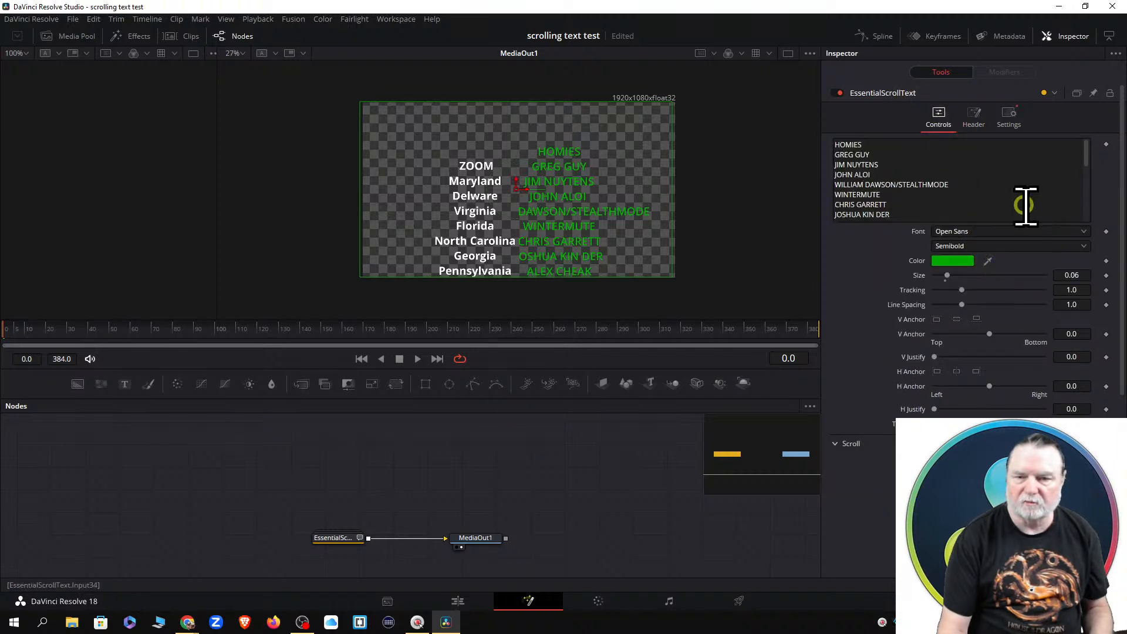
left_click(869, 144)
key("Left")
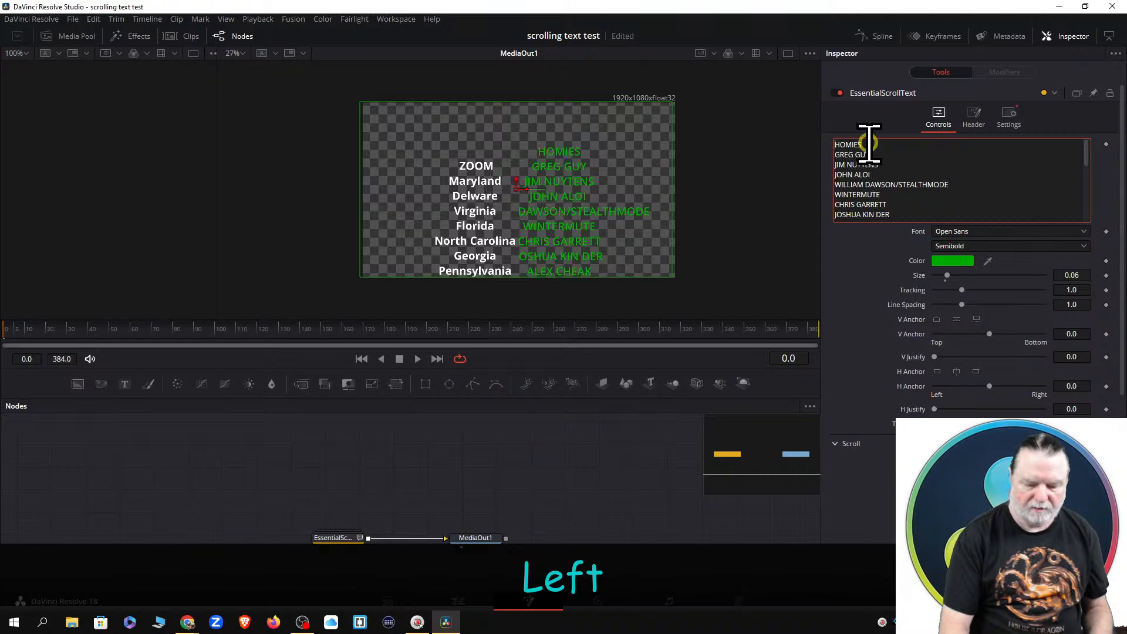
key("Return")
key("Return")
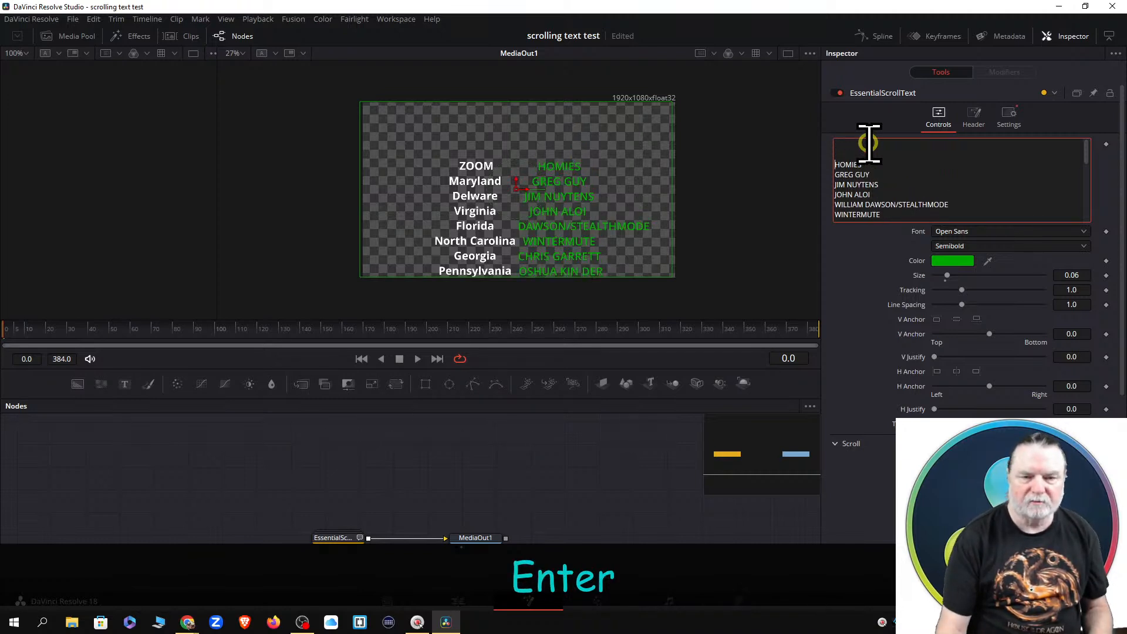
Step: Play the scroll, stop it and scrub to frame 253 to check how the state and name columns line up
left_click(416, 359)
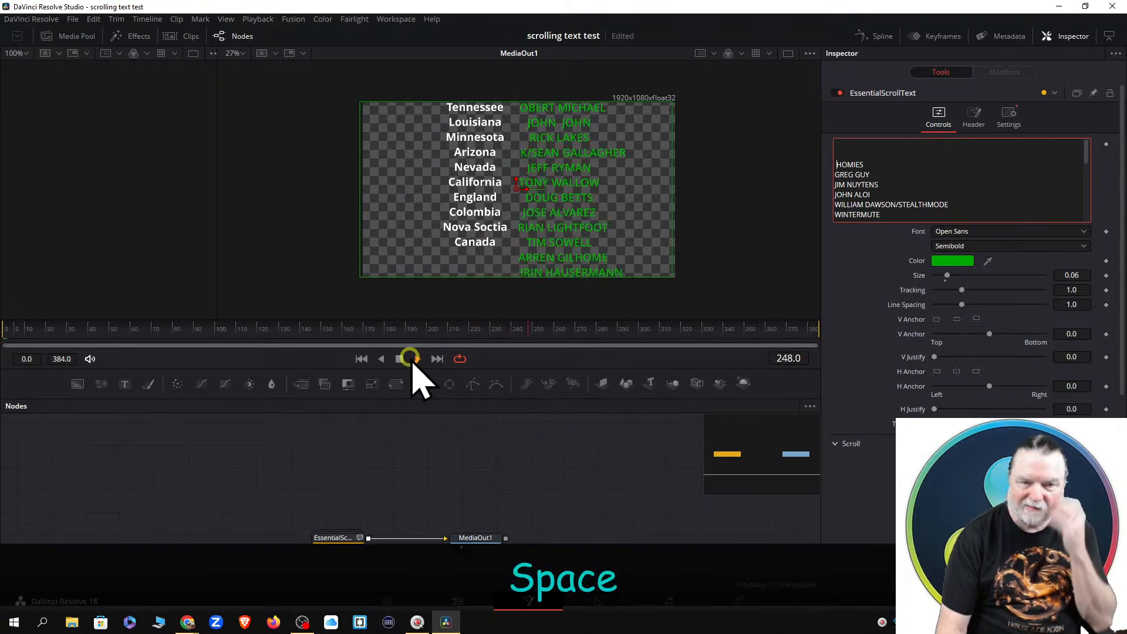
left_click(393, 356)
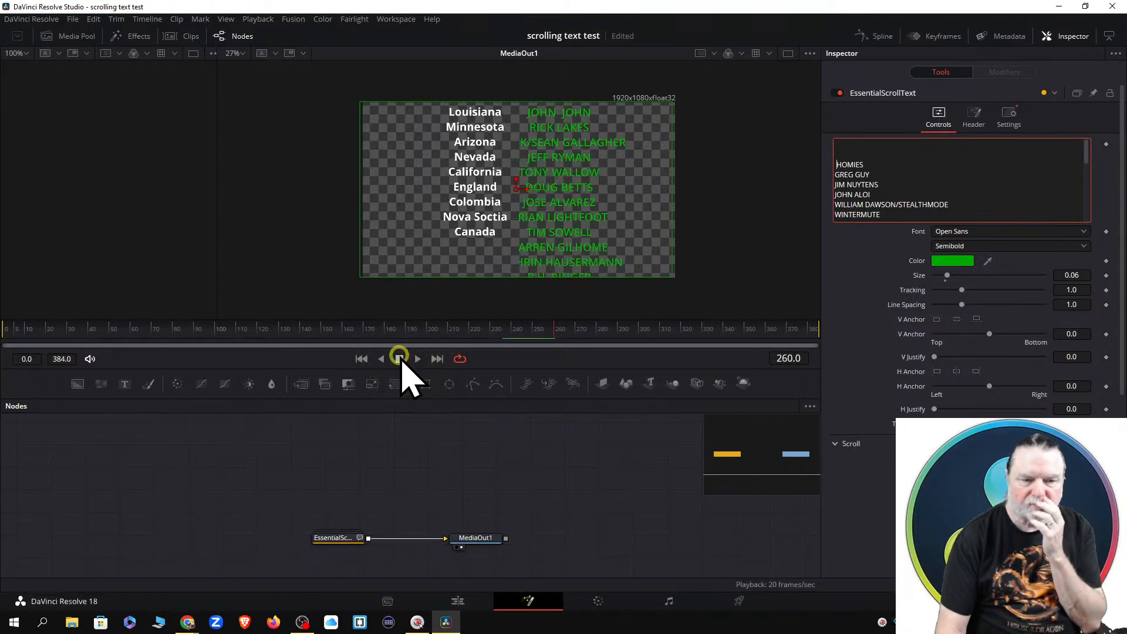
left_click_drag(492, 336, 538, 334)
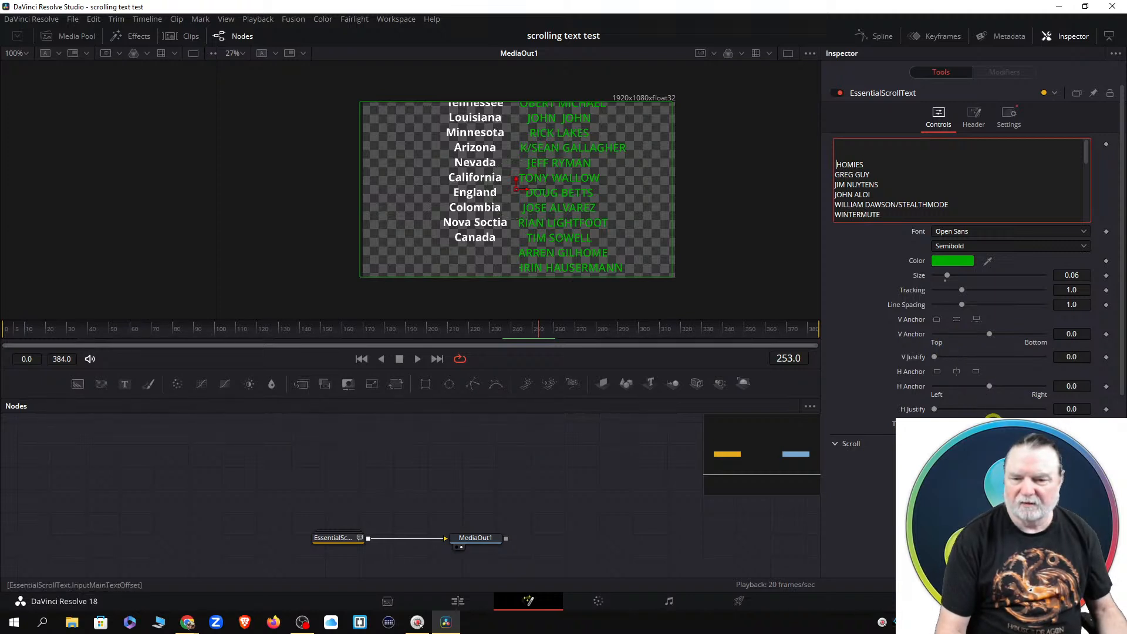
Step: Increase the main text's Text Offset to shift the green names further right, checking frames 111 and 48
left_click_drag(992, 417, 998, 416)
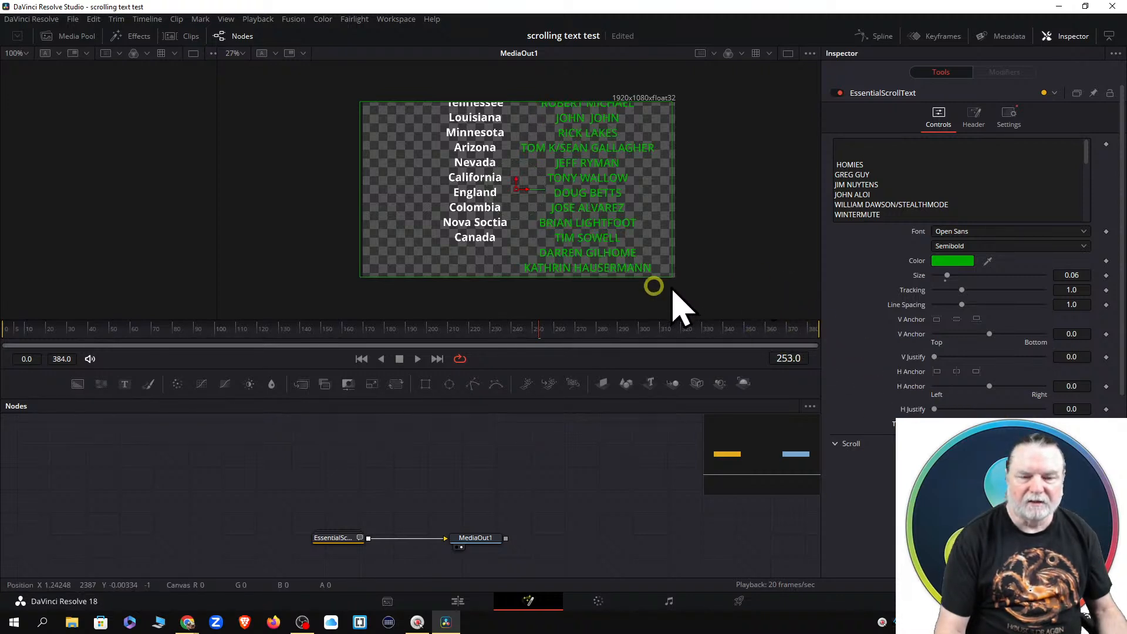
left_click(239, 332)
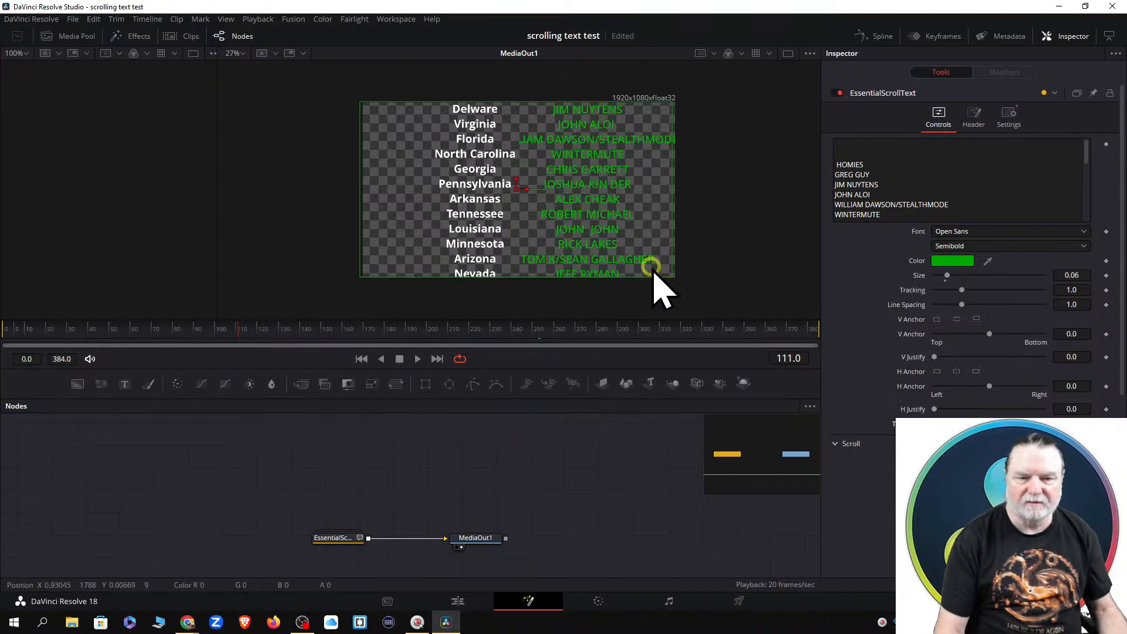
left_click(105, 332)
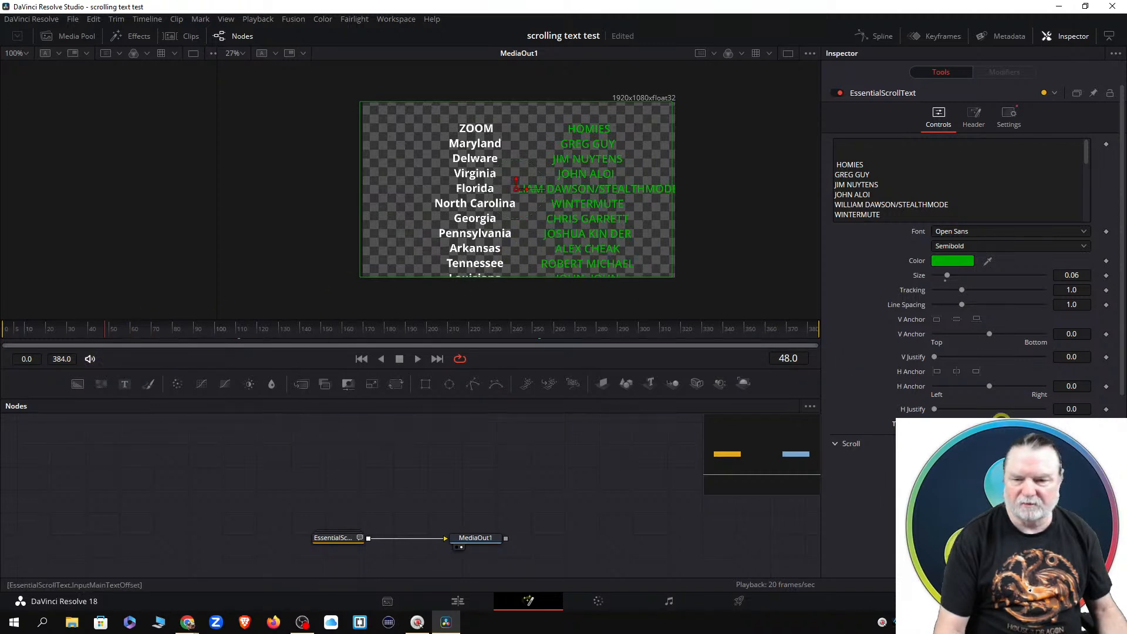
left_click_drag(998, 421, 1004, 420)
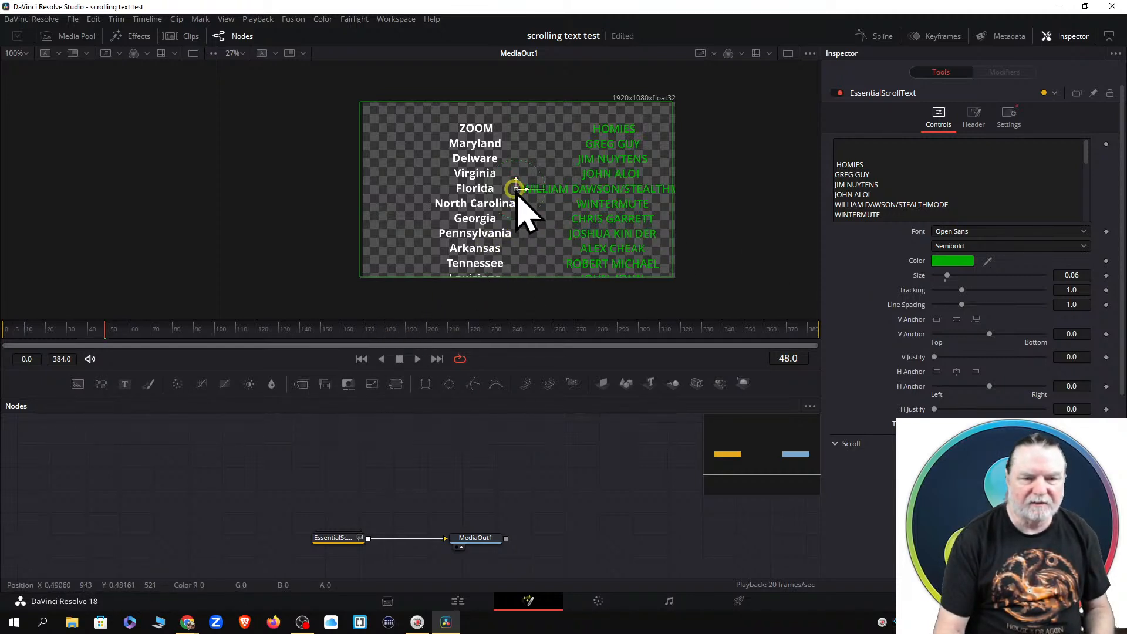
Step: Nudge the header column slightly upward in the viewer, and try a main text V Anchor of 0.01 before resetting it
left_click_drag(516, 188, 517, 186)
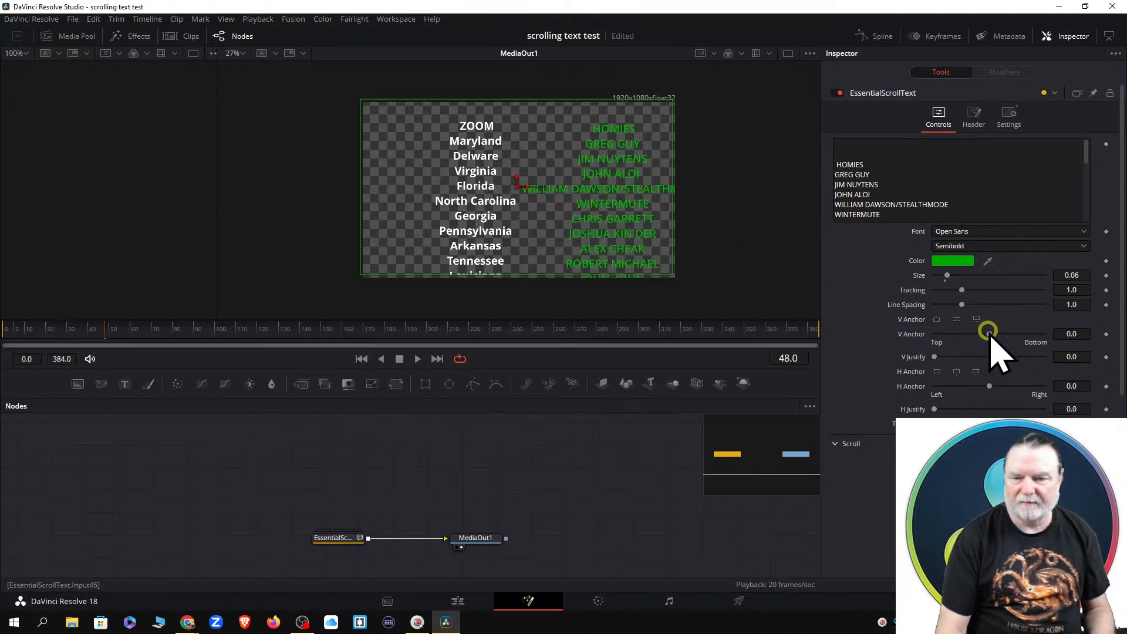
mouse_move(989, 333)
left_mouse_down()
mouse_move(928, 332)
mouse_move(990, 338)
left_mouse_up()
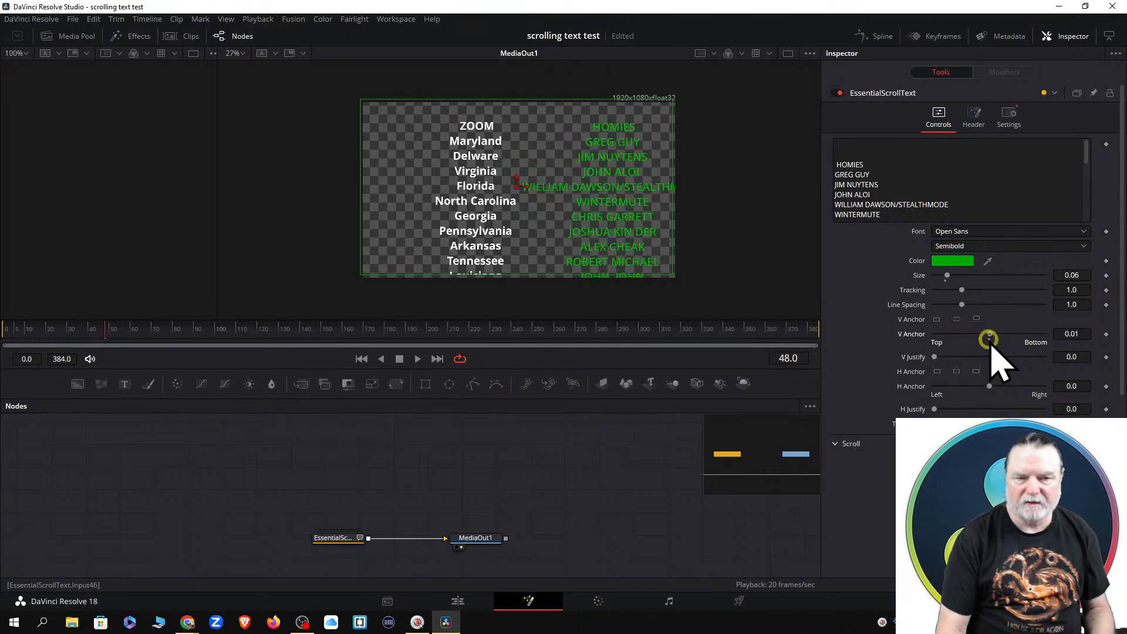
double_click(912, 337)
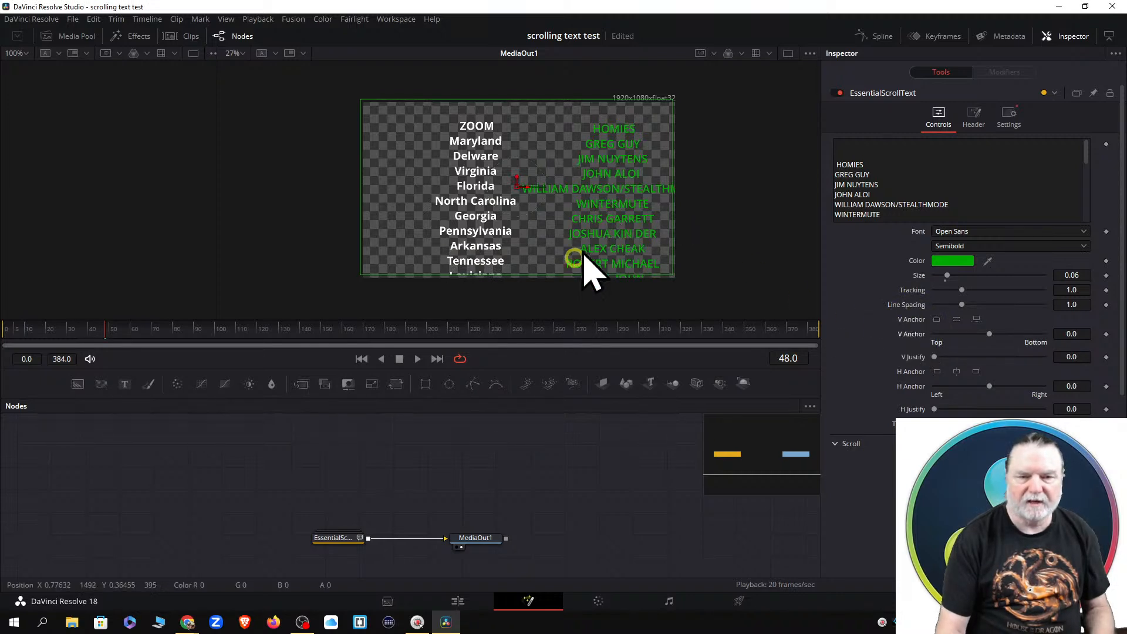
Step: Go to frame 192 and examine how the header rows from Nevada downward line up with the green names
left_click(414, 340)
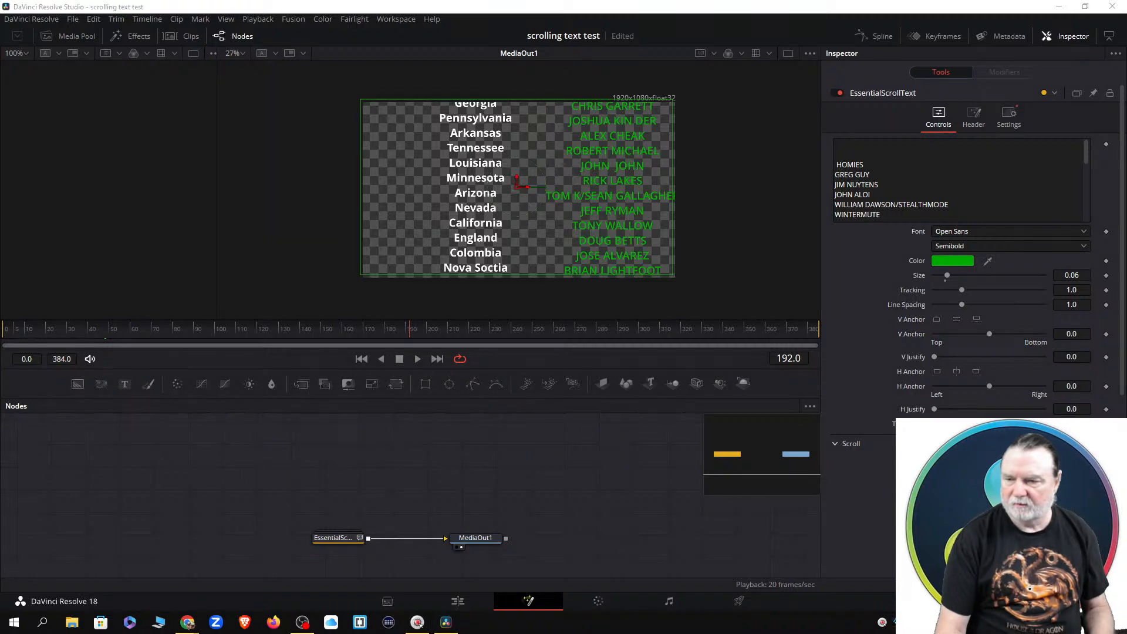
mouse_move(534, 220)
left_mouse_down()
mouse_move(508, 215)
mouse_move(572, 210)
left_mouse_up()
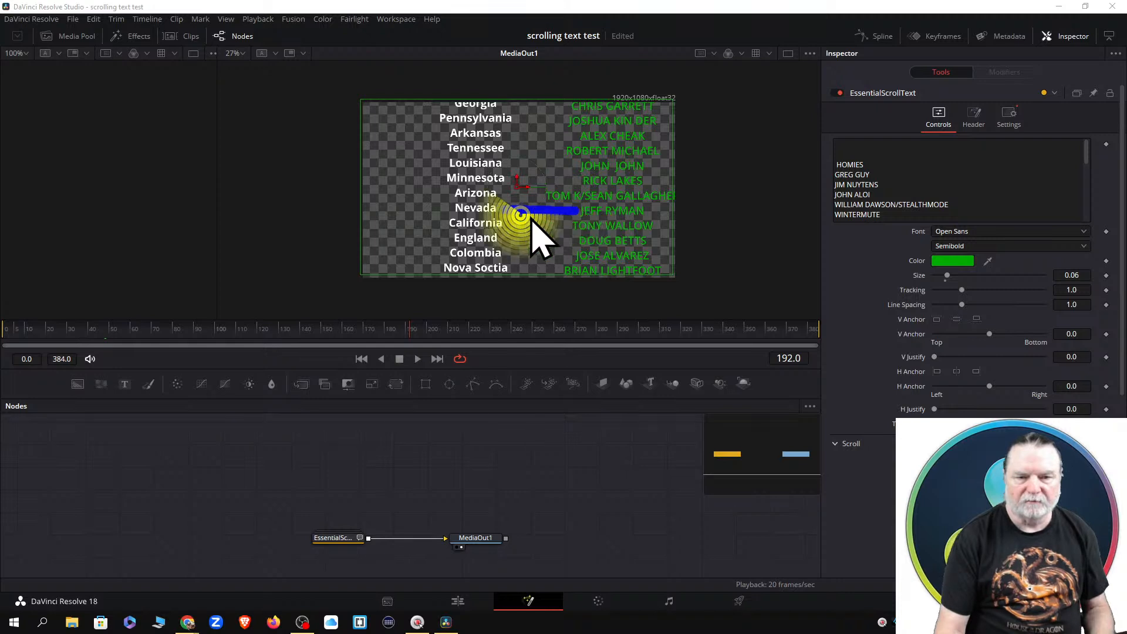
mouse_move(428, 221)
left_mouse_down()
mouse_move(423, 265)
mouse_move(408, 251)
mouse_move(424, 264)
mouse_move(442, 251)
left_mouse_up()
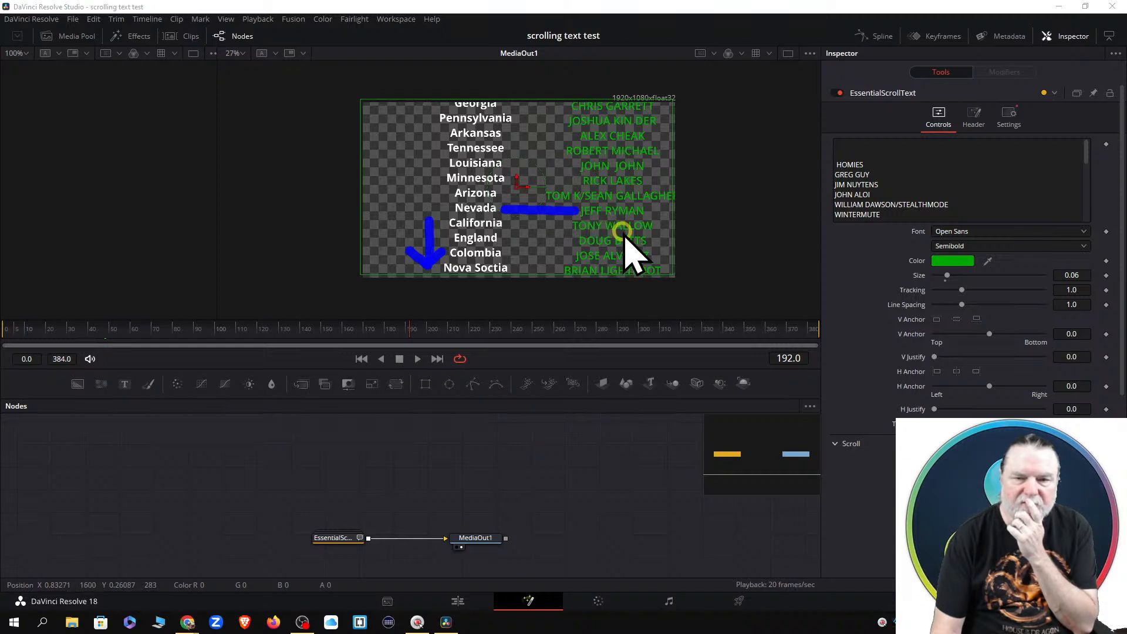
Step: Insert five blank lines between California and England in the scroll text's header list
left_click(974, 115)
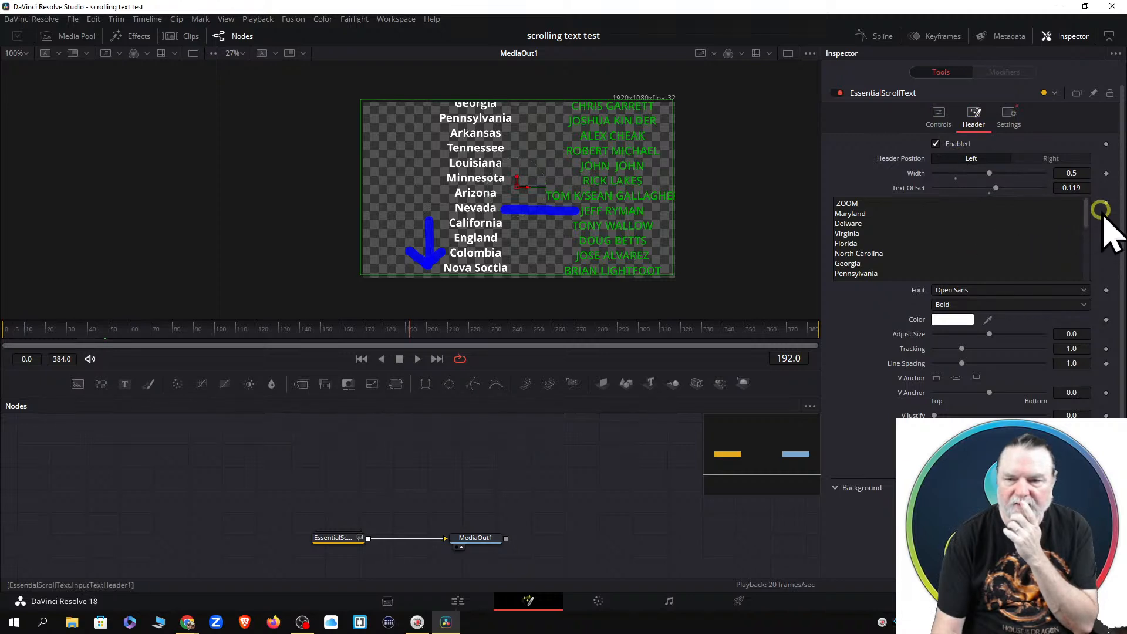
left_click_drag(1087, 211, 1082, 238)
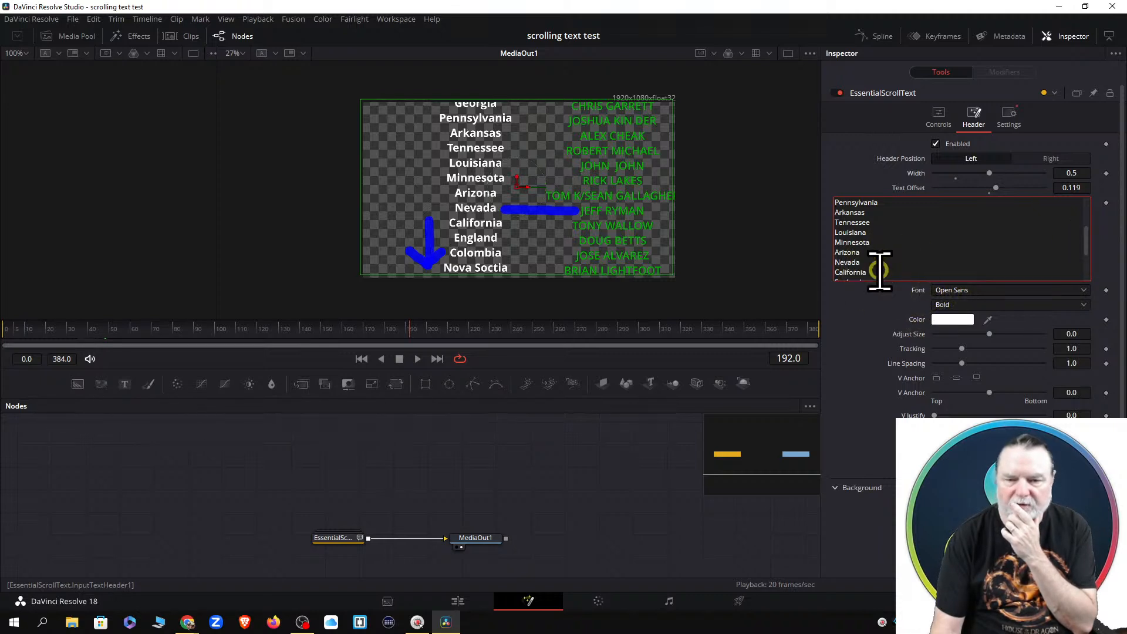
key("Return")
key("Return")
key("Return")
key("Return")
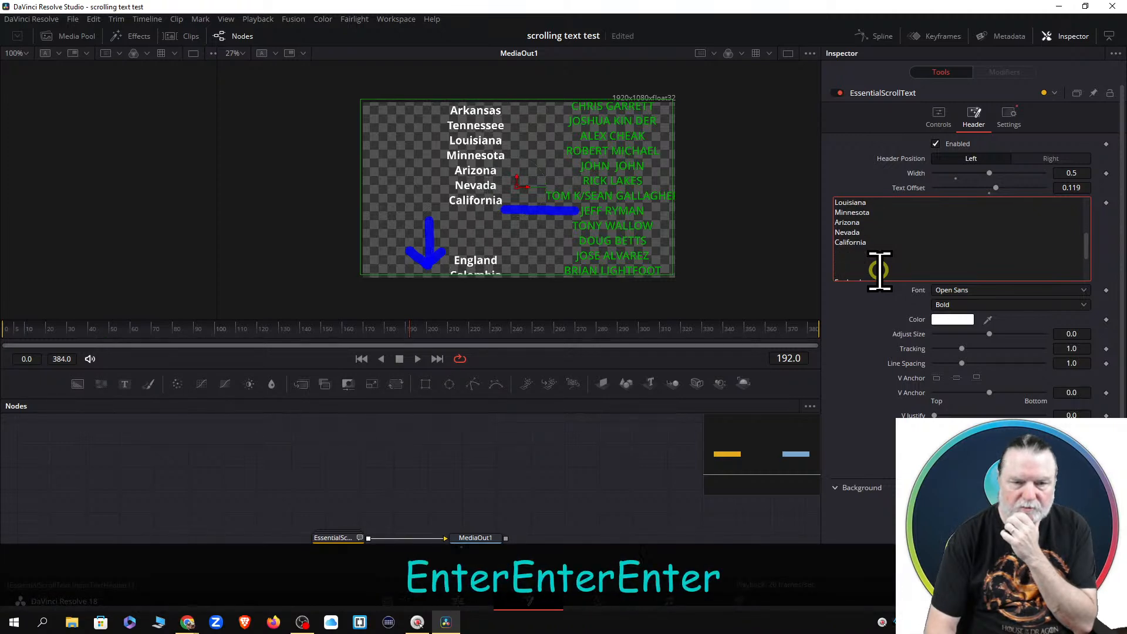
key("Return")
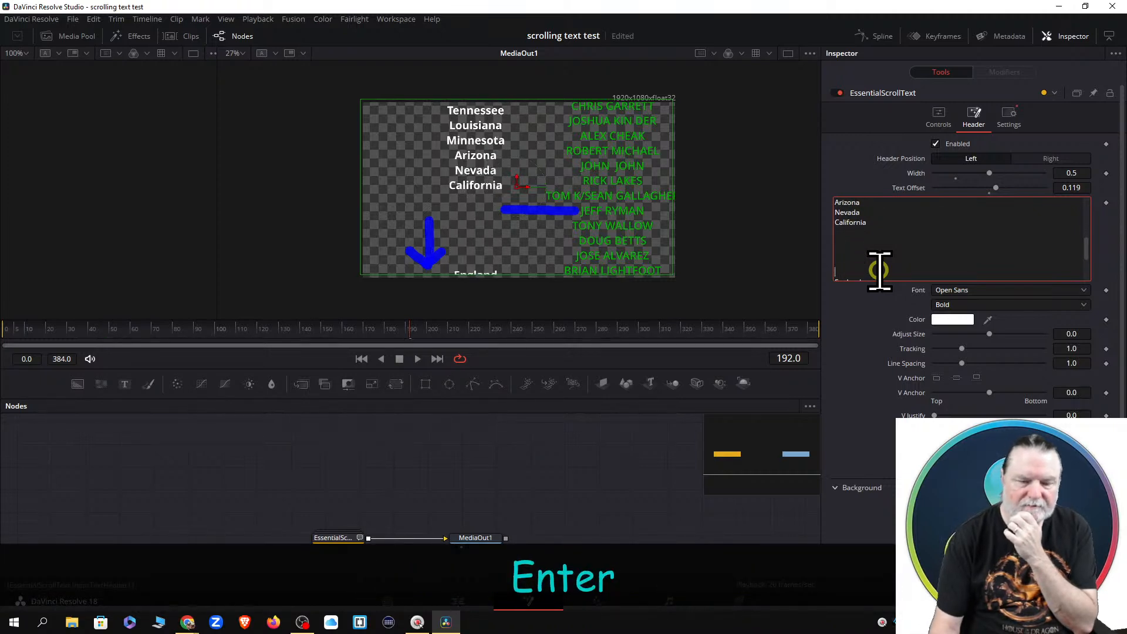
Step: Scrub the scroll between frames 137 and 218, and return to frame 0 to compare both columns with the header gap
left_click_drag(334, 338, 369, 339)
left_click_drag(393, 341, 464, 352)
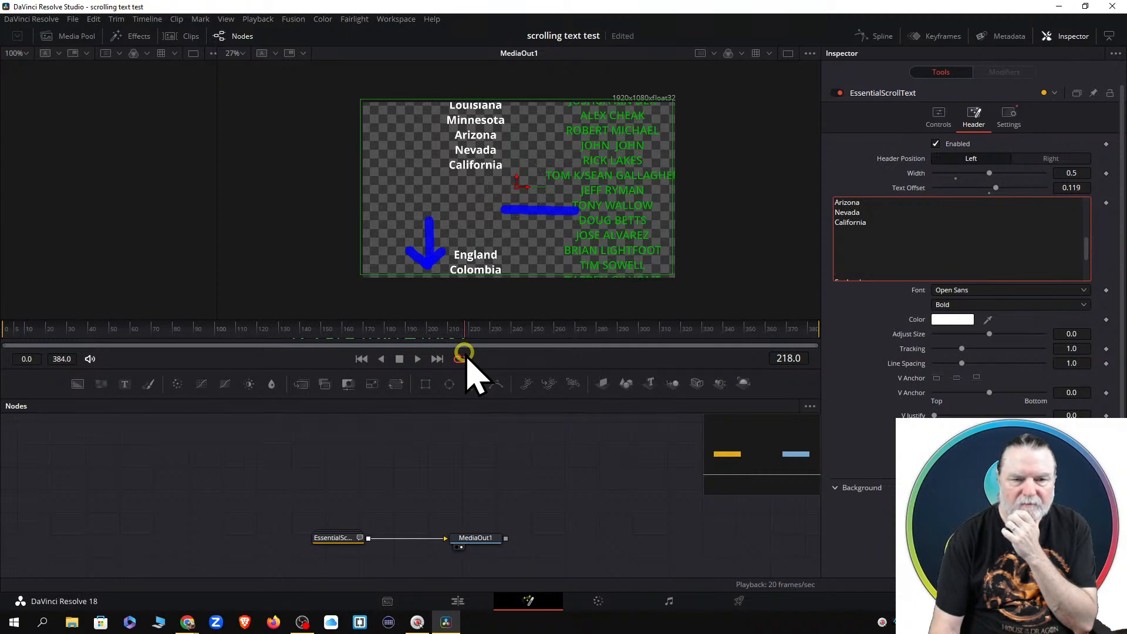
left_click_drag(464, 353, 345, 350)
left_click(572, 278)
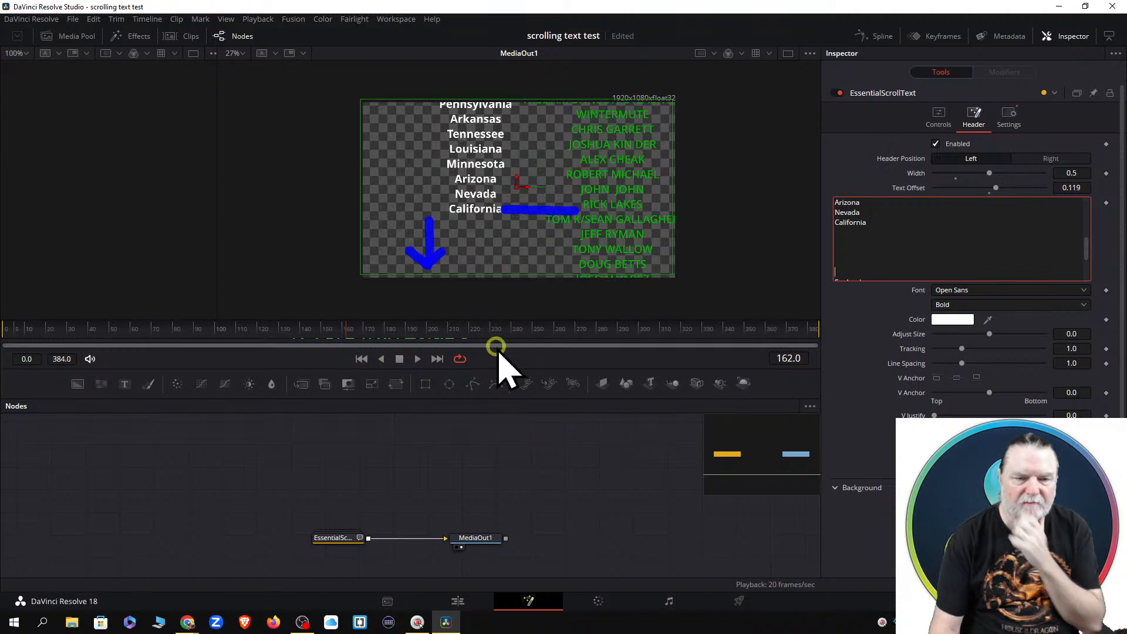
left_click_drag(343, 333, 293, 329)
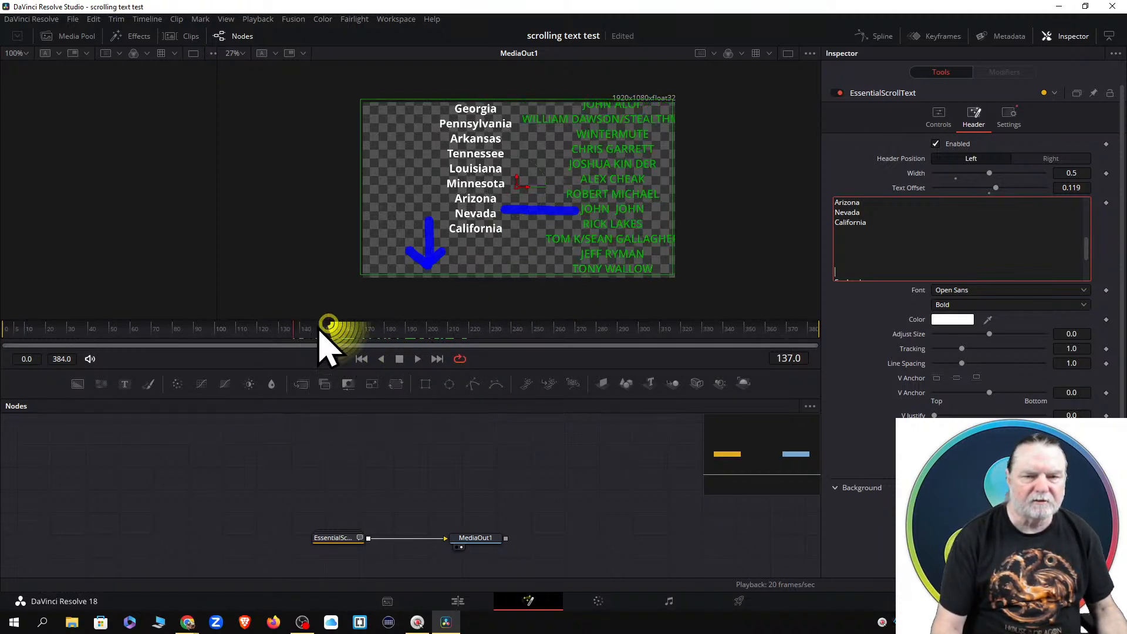
left_click(361, 359)
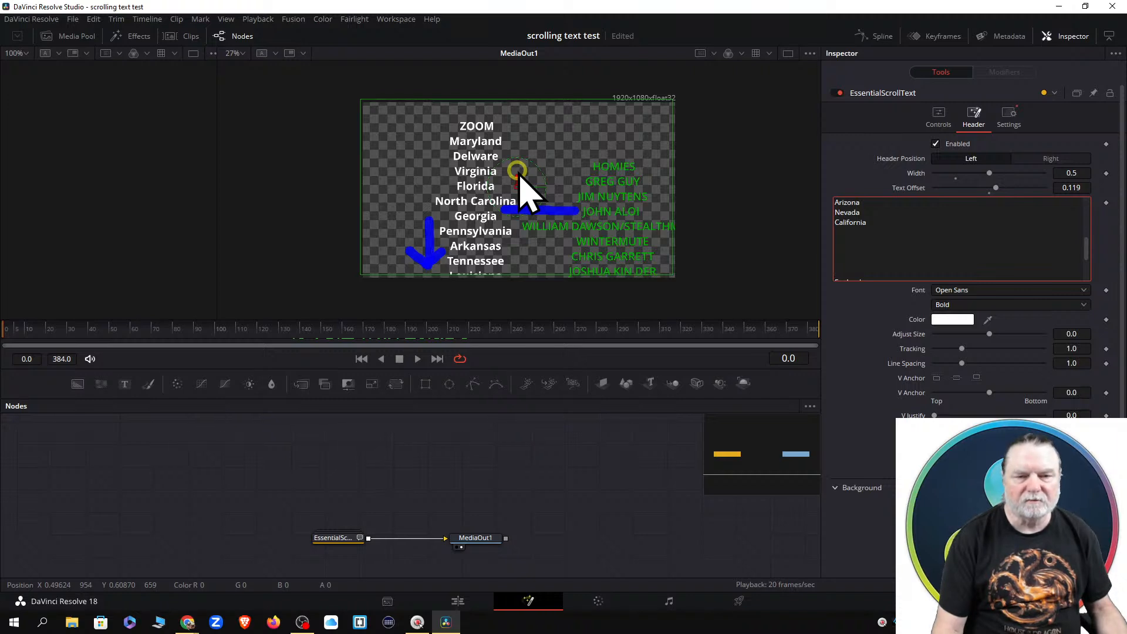
Step: Delete the two blank lines above HOMIES in the scroll text's main text
left_click(937, 114)
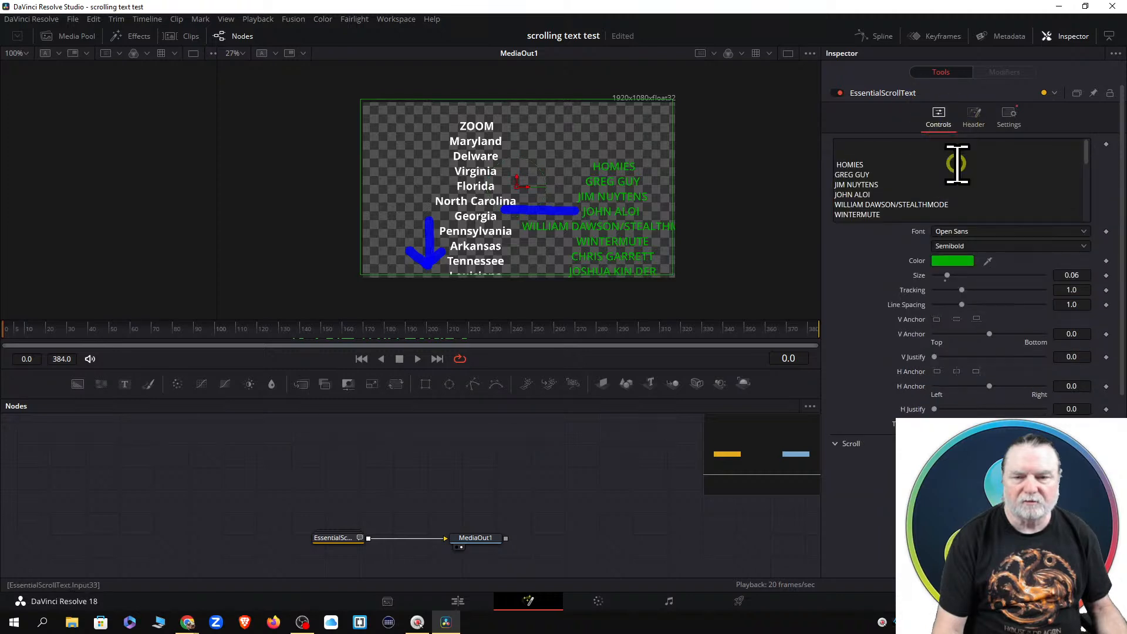
left_click(832, 141)
left_click(861, 168)
key("Delete")
key("Delete")
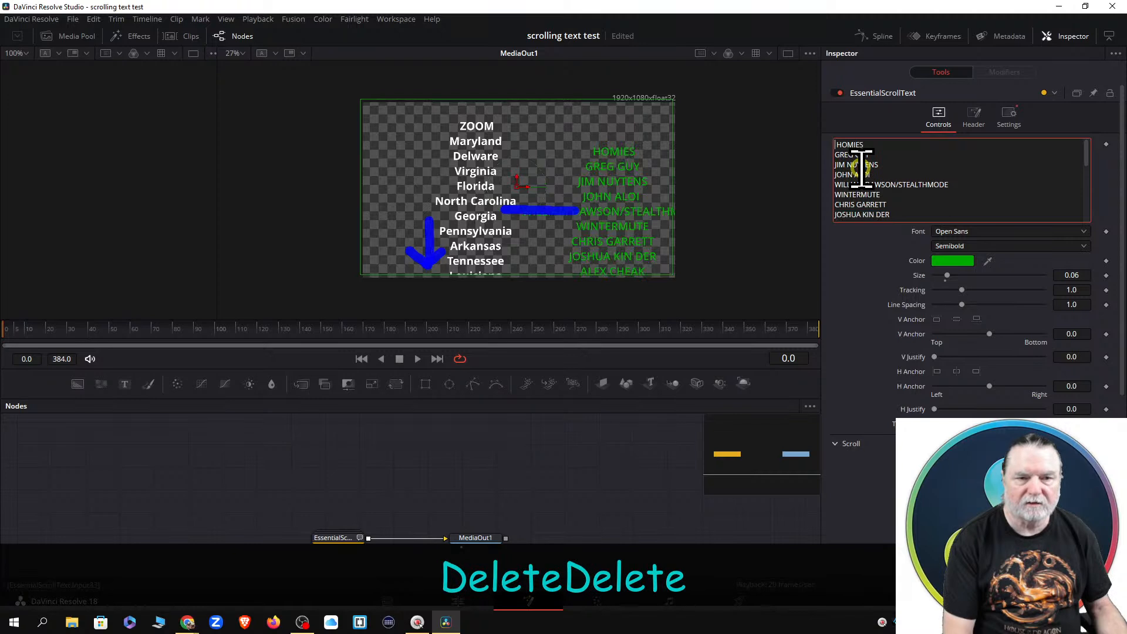
Step: Delete the leading space before HOMIES in the main text, and play the scroll on the Edit page to compare both columns
key("Delete")
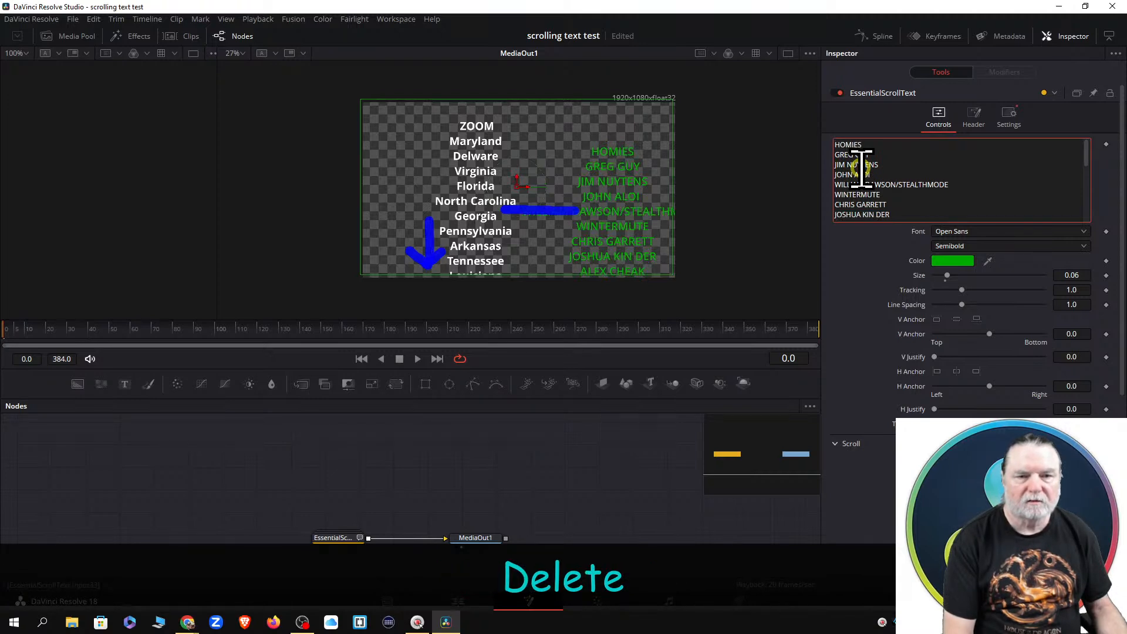
key("Up")
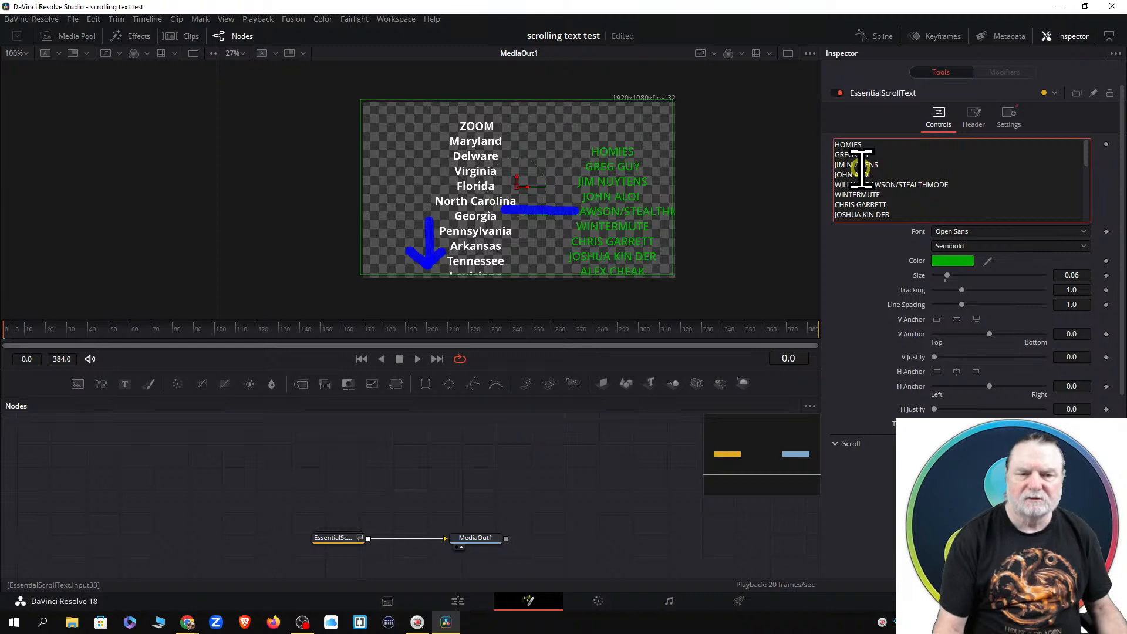
left_click(458, 601)
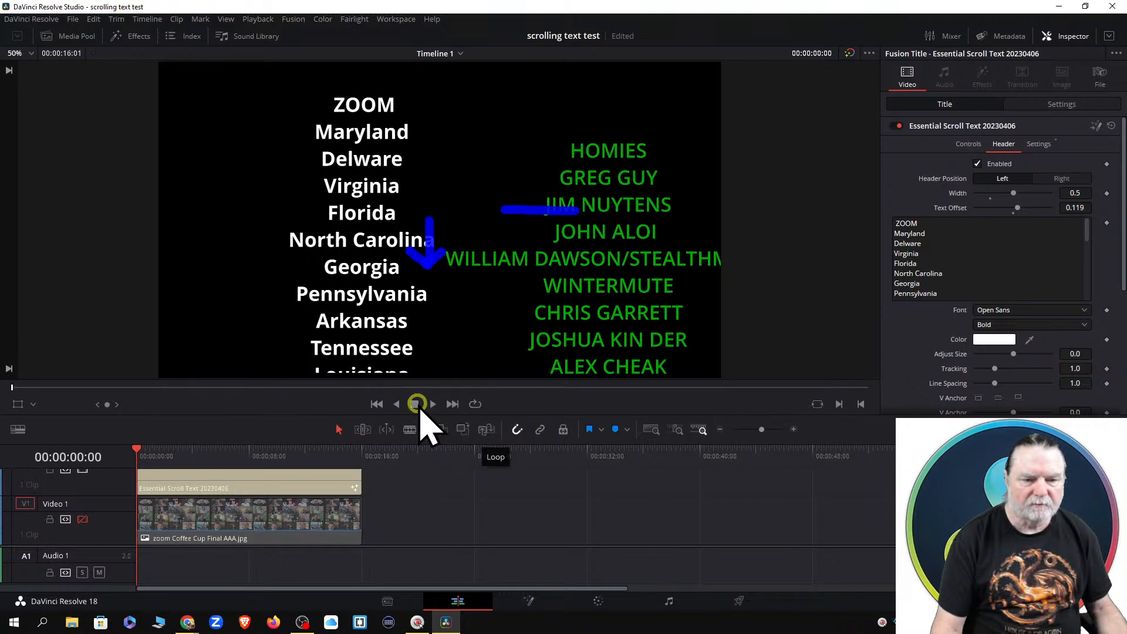
left_click(433, 404)
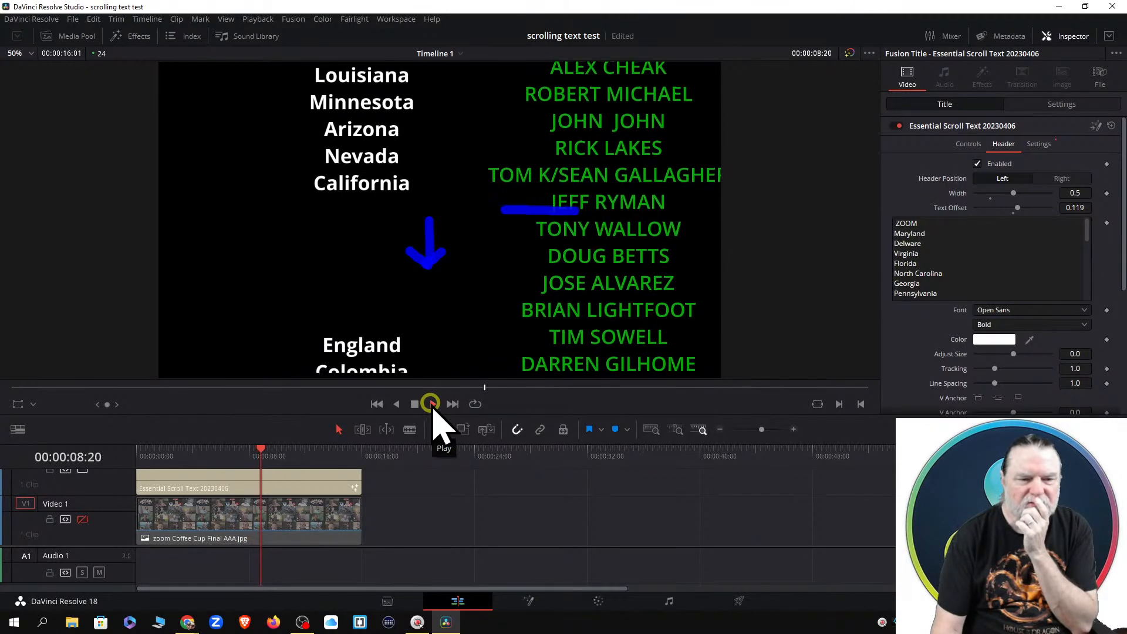
left_click(502, 317)
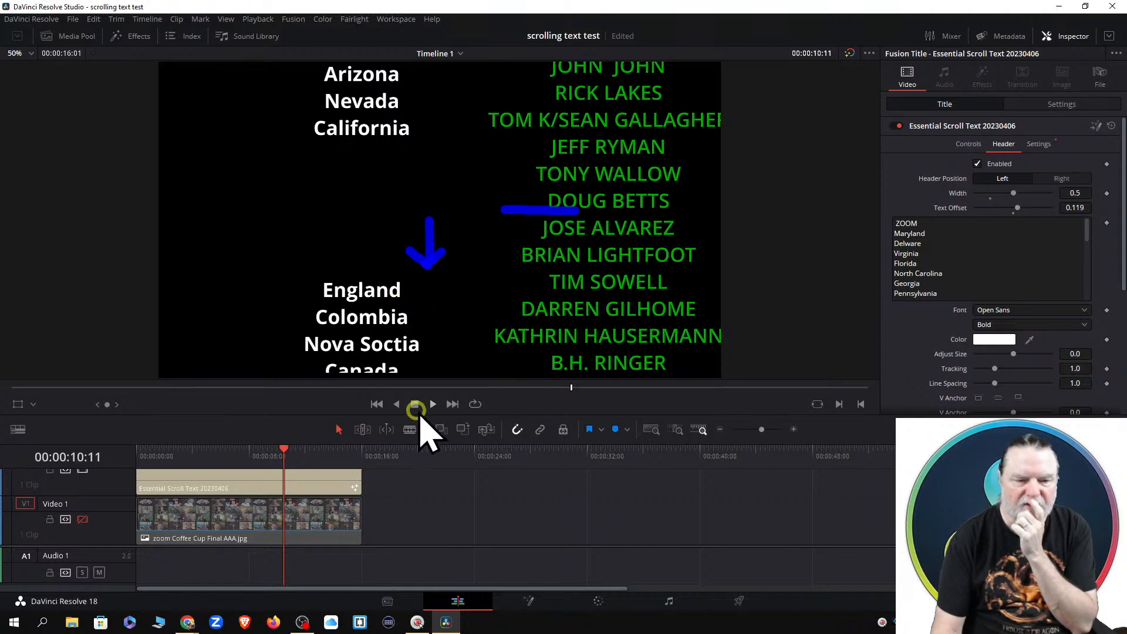
Step: On the Fusion page, insert one more blank line between California and England in the scroll text's header list
left_click(522, 600)
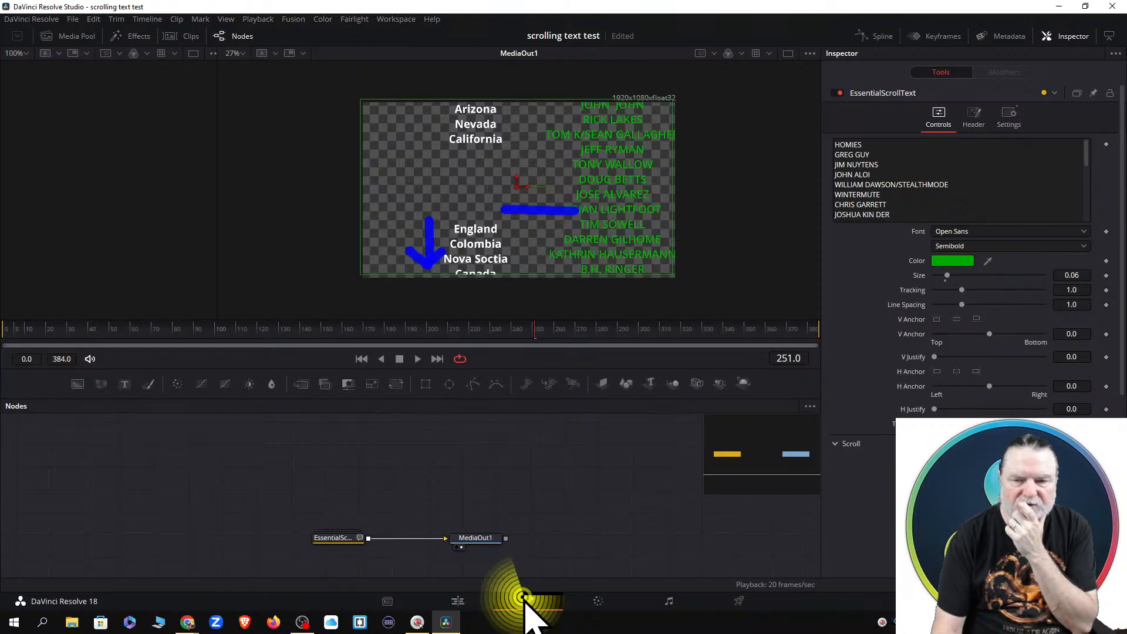
left_click(972, 120)
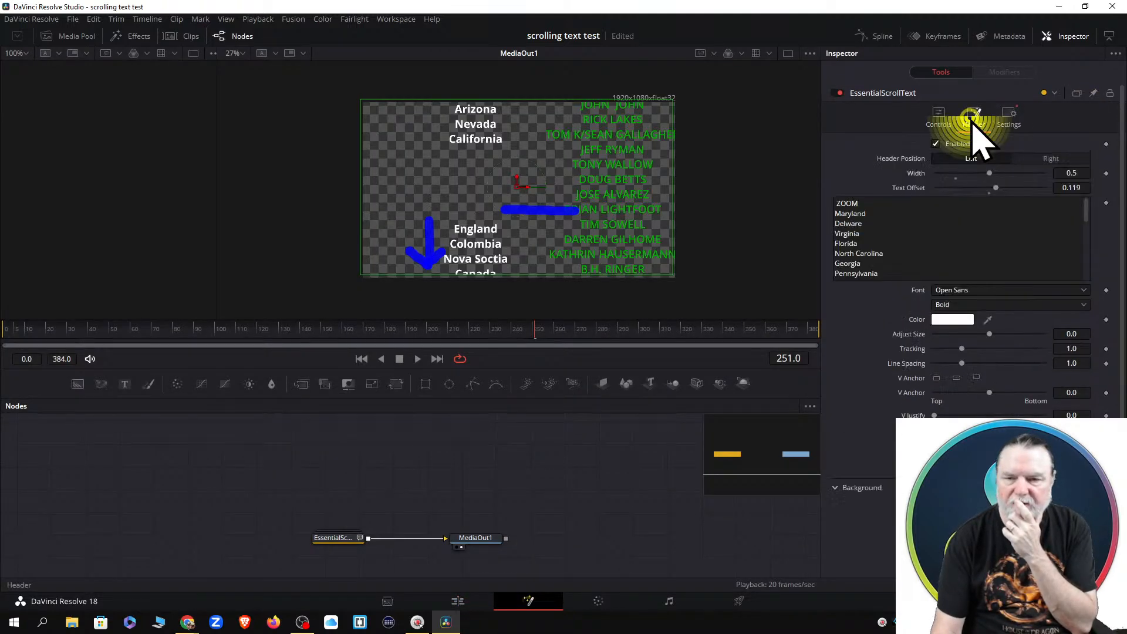
scroll(921, 243, "down", 1)
left_click(1085, 184)
left_click_drag(1086, 183, 1083, 224)
left_click(873, 195)
left_click(877, 194)
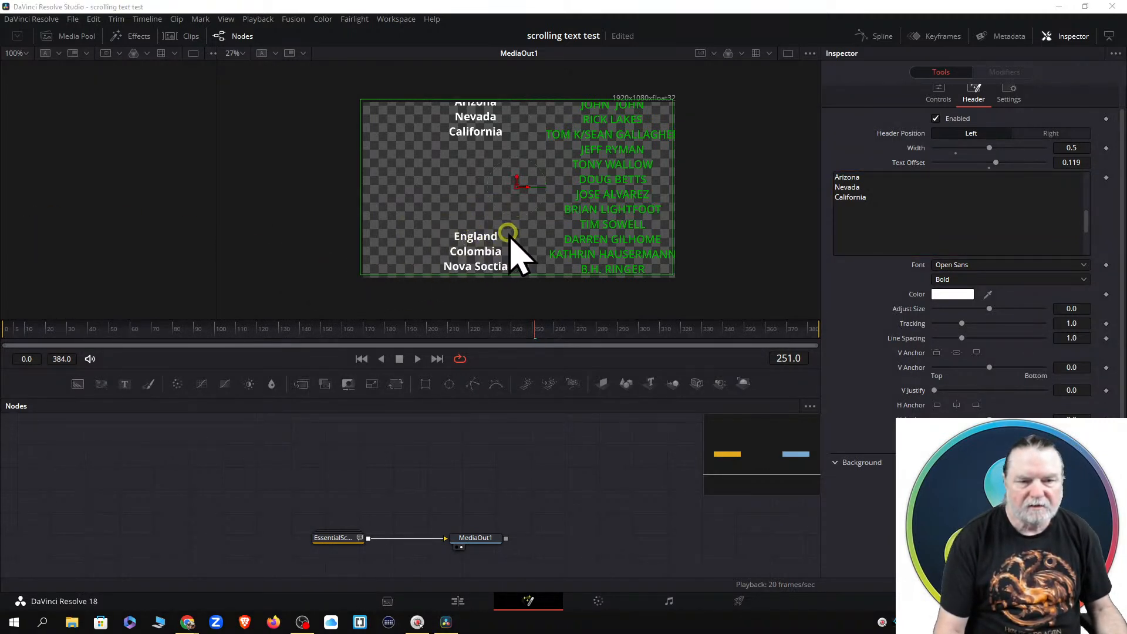
left_click_drag(505, 234, 563, 235)
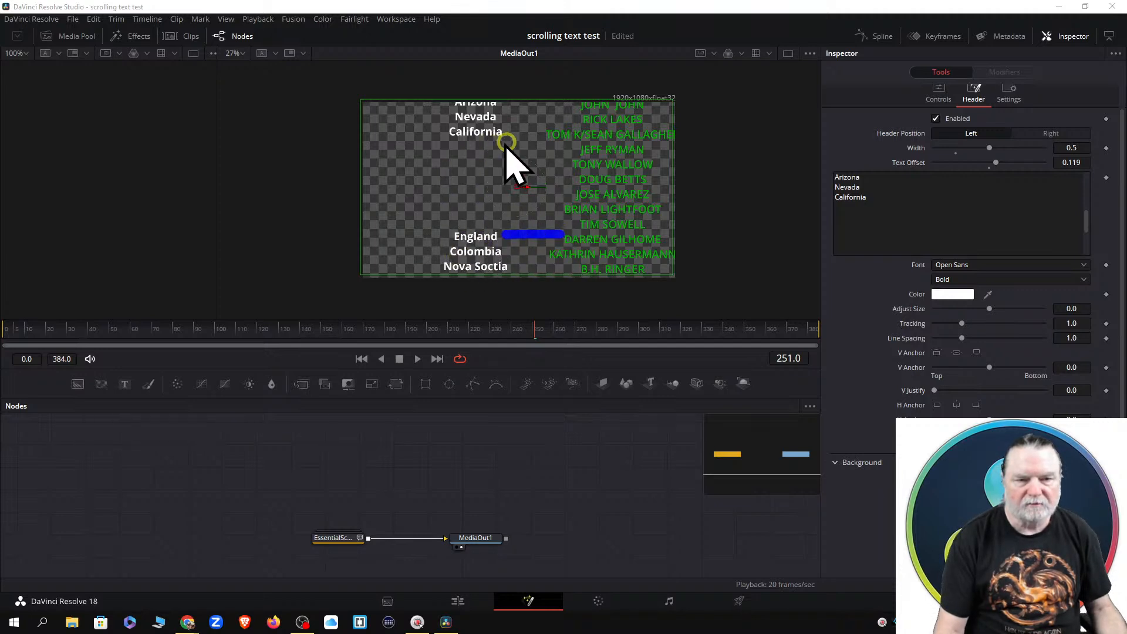
left_click_drag(514, 134, 563, 177)
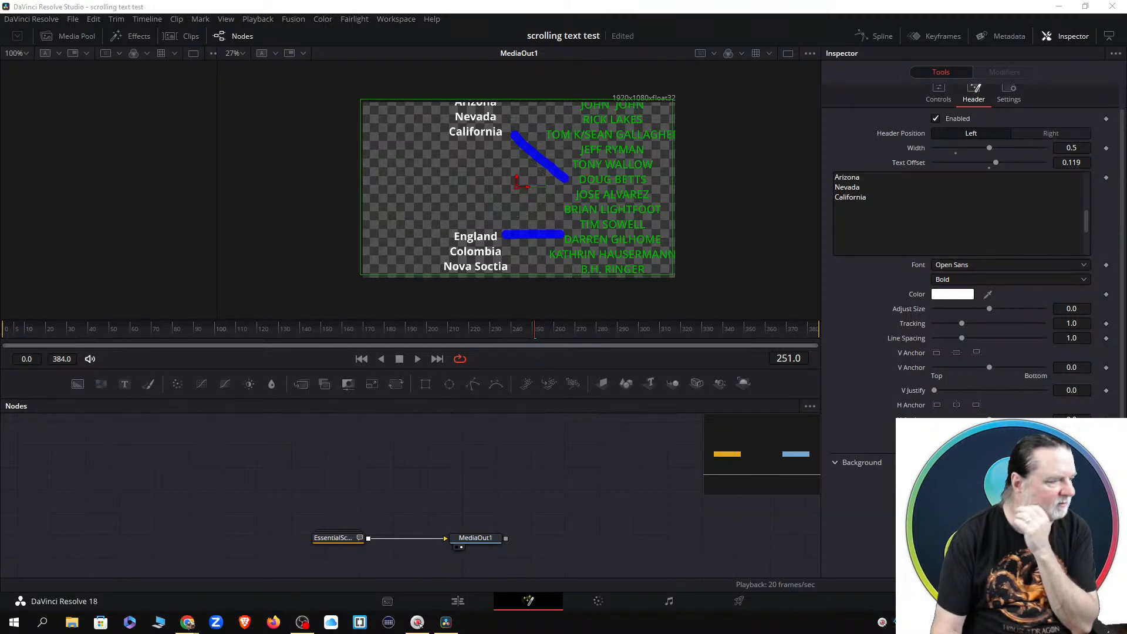
Step: Try anchoring the header column to the top with V Anchor -1.0, playing the scroll backward to frame 168 to check it
left_click(936, 353)
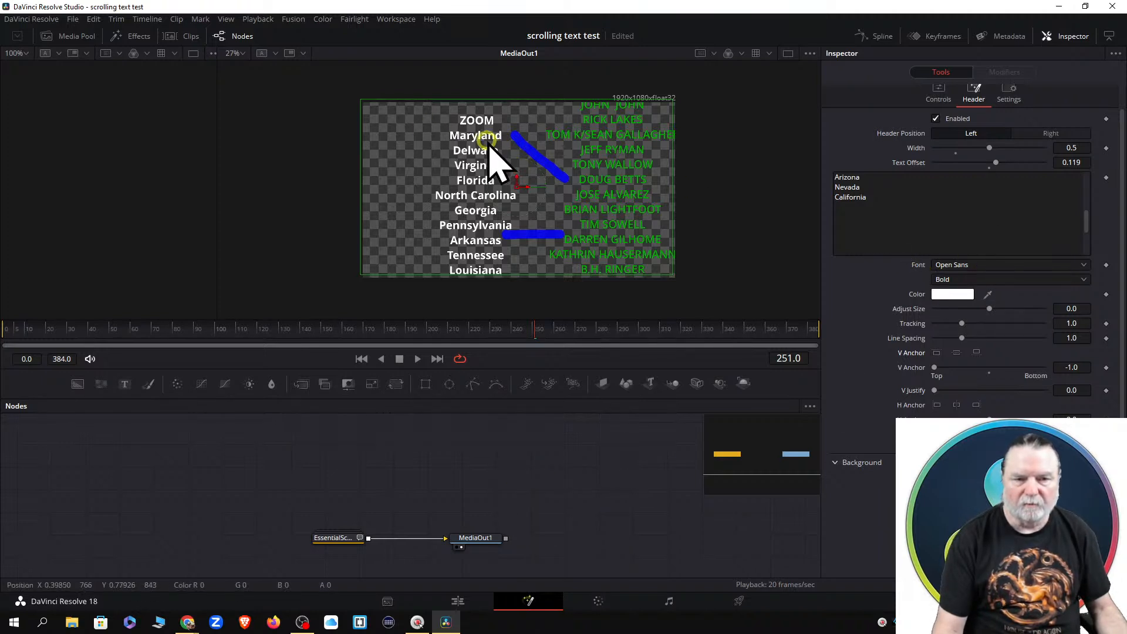
scroll(520, 209, "down", 2)
scroll(525, 213, "up", 3)
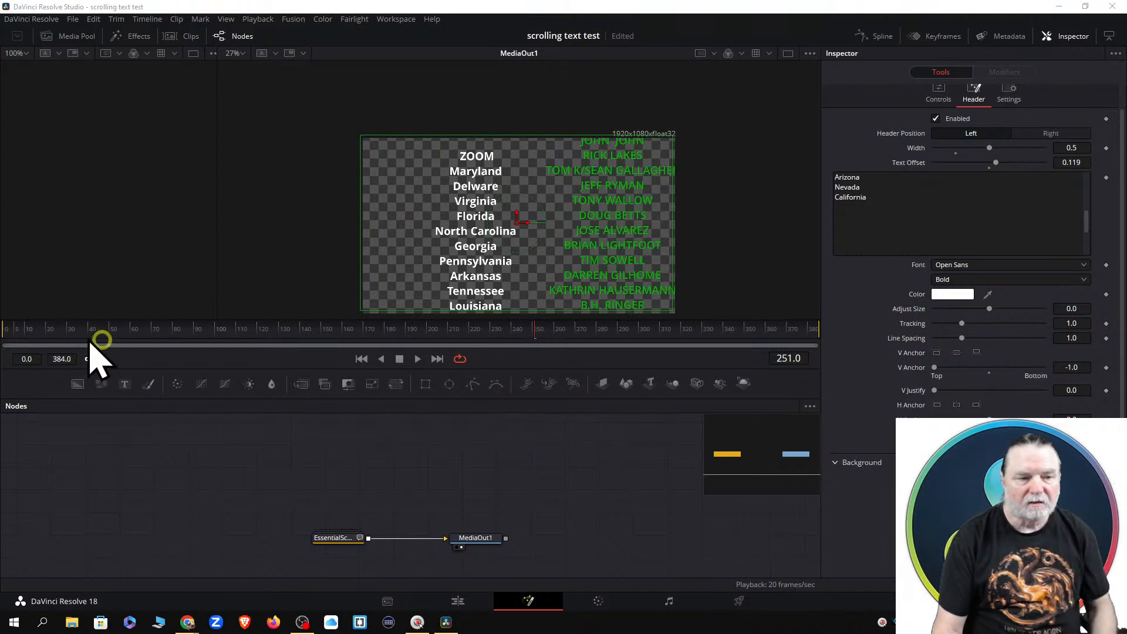
left_click(381, 359)
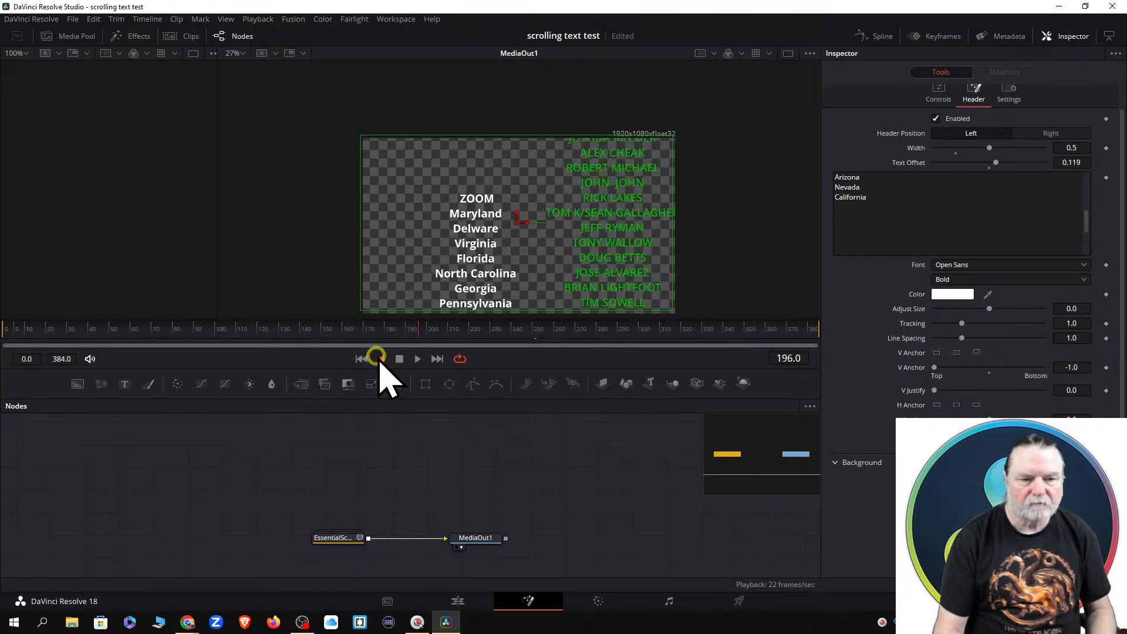
left_click(399, 359)
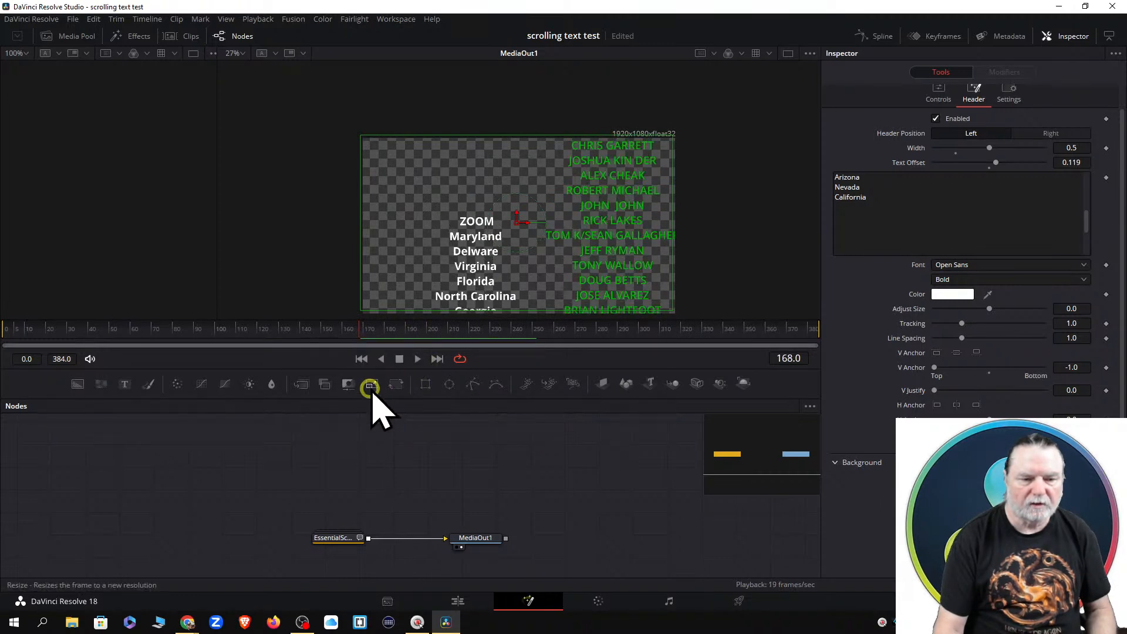
Step: On the Edit page, play the scroll from the start and return to 00:00:00:21 to compare where each column begins
left_click(457, 600)
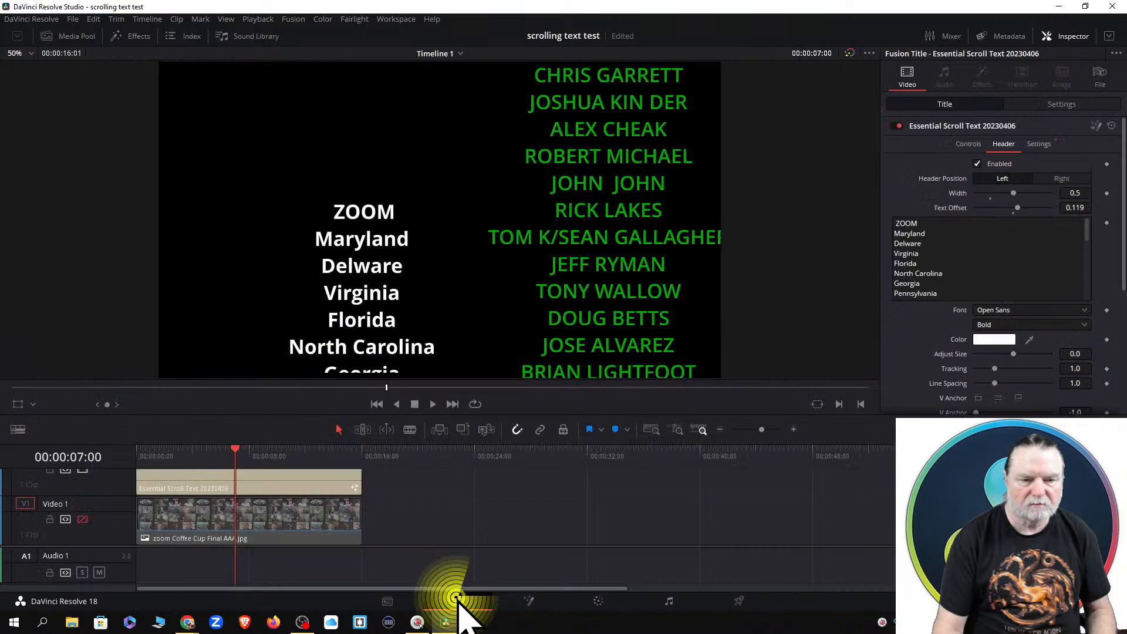
left_click_drag(233, 451, 131, 453)
key("space")
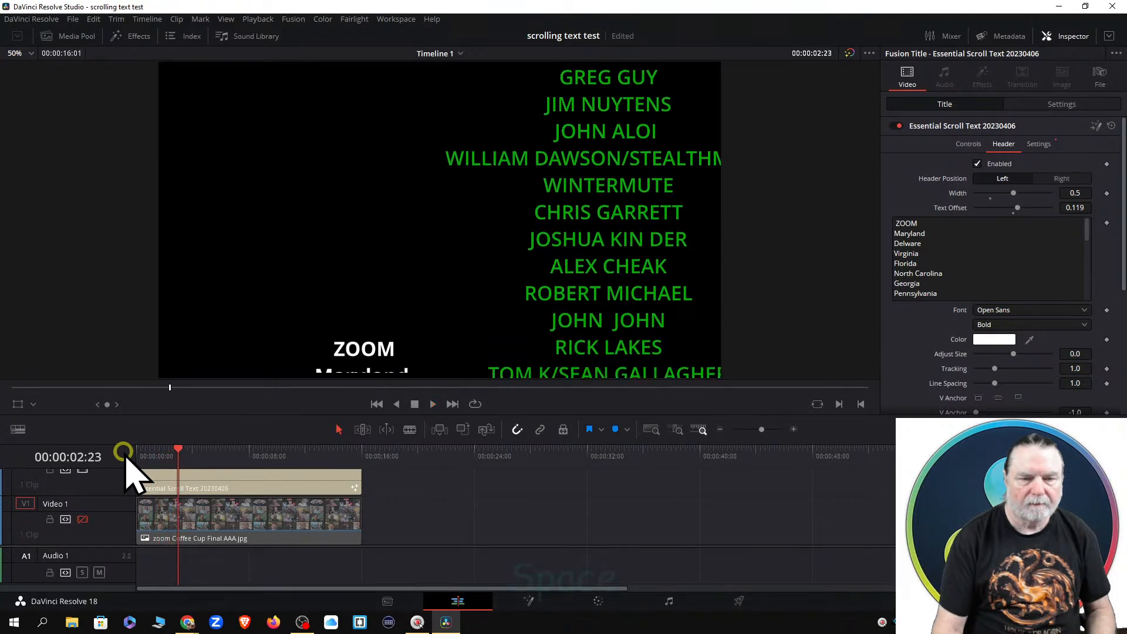
key("space")
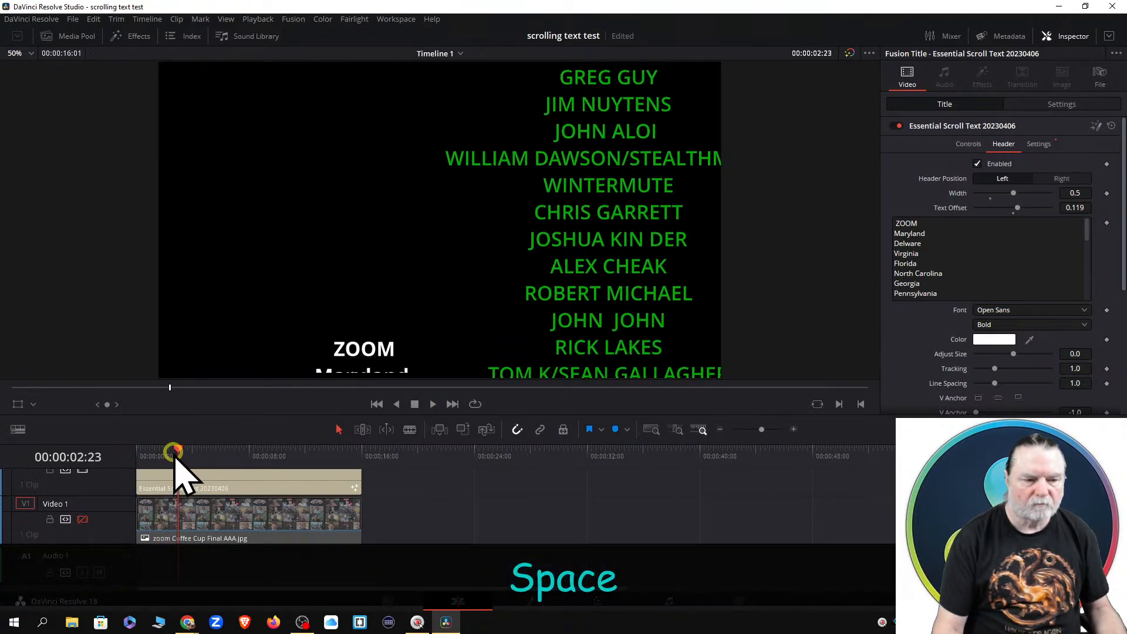
left_click_drag(177, 449, 149, 449)
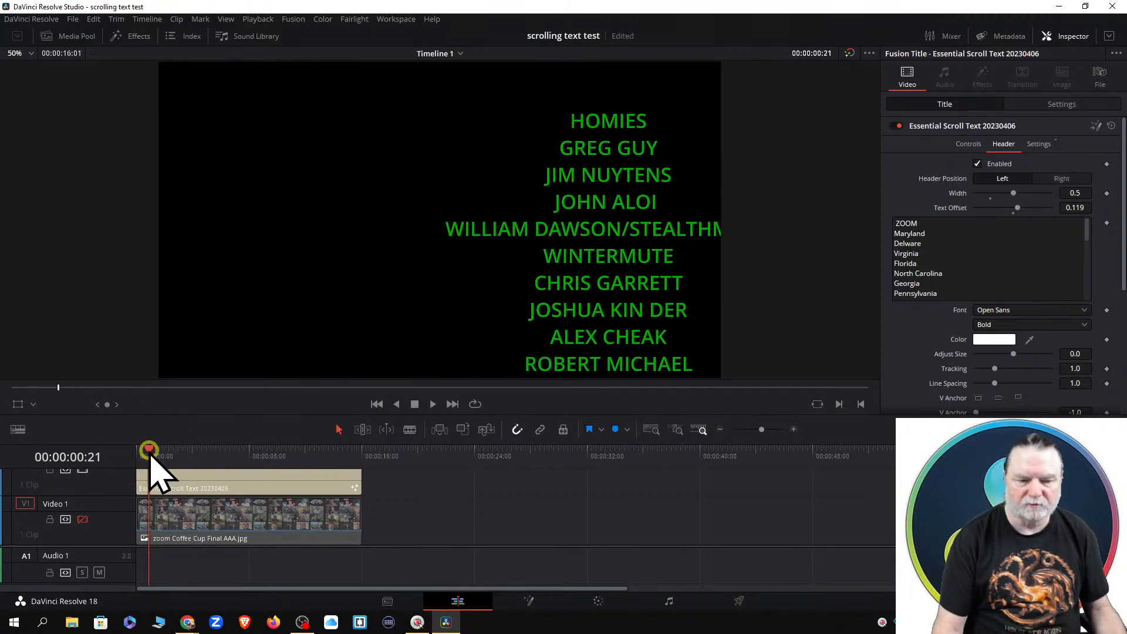
Step: Return to the Fusion page and reset the header's V Anchor to 0.0
left_click(528, 602)
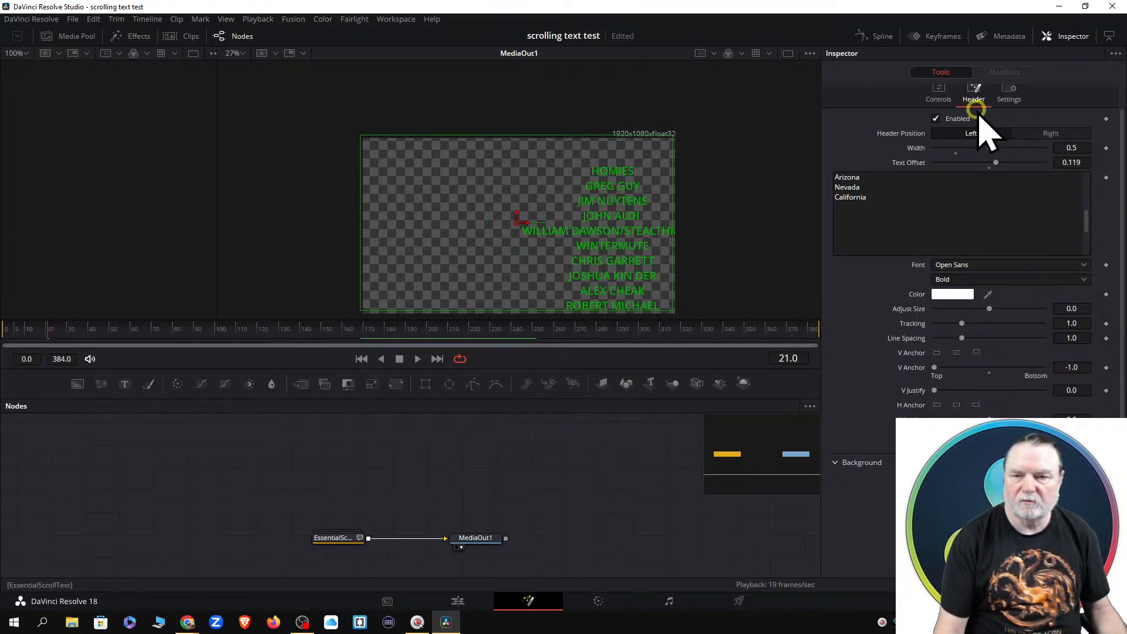
scroll(956, 209, "up", 1)
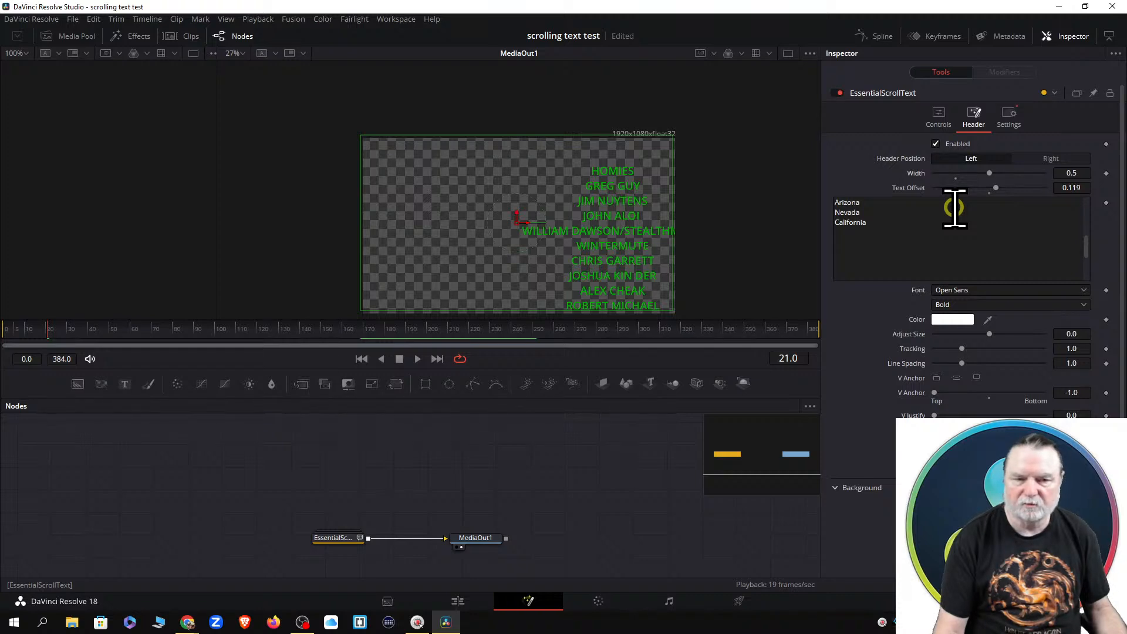
double_click(905, 392)
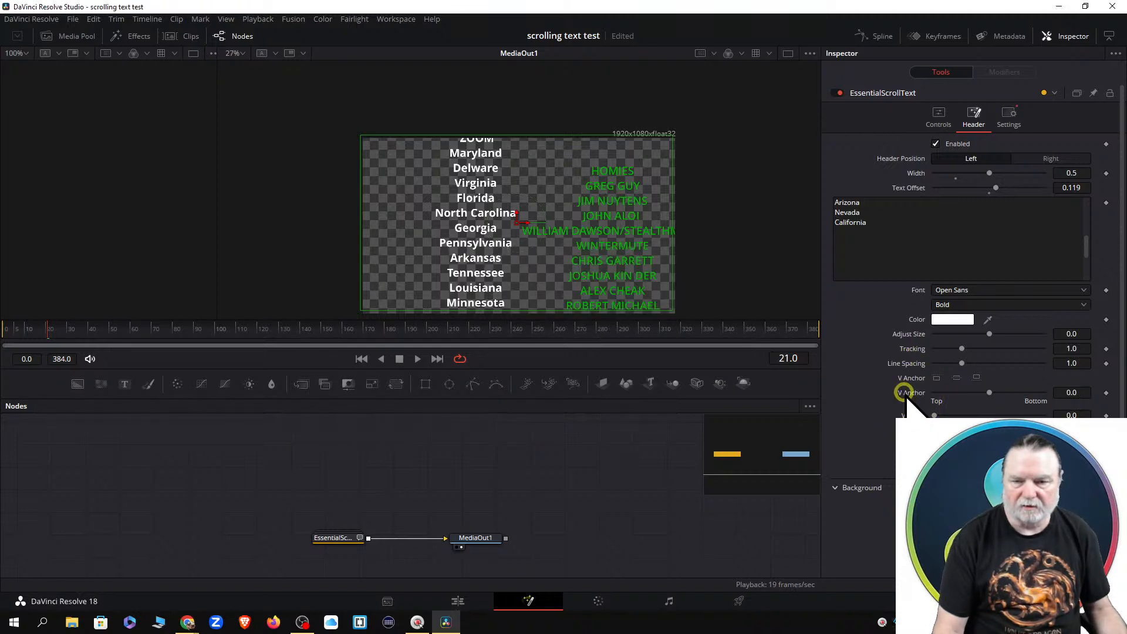
Step: Set the main text's V Anchor to 0.2, and check the row alignment between frames 185 and 213
left_click(939, 118)
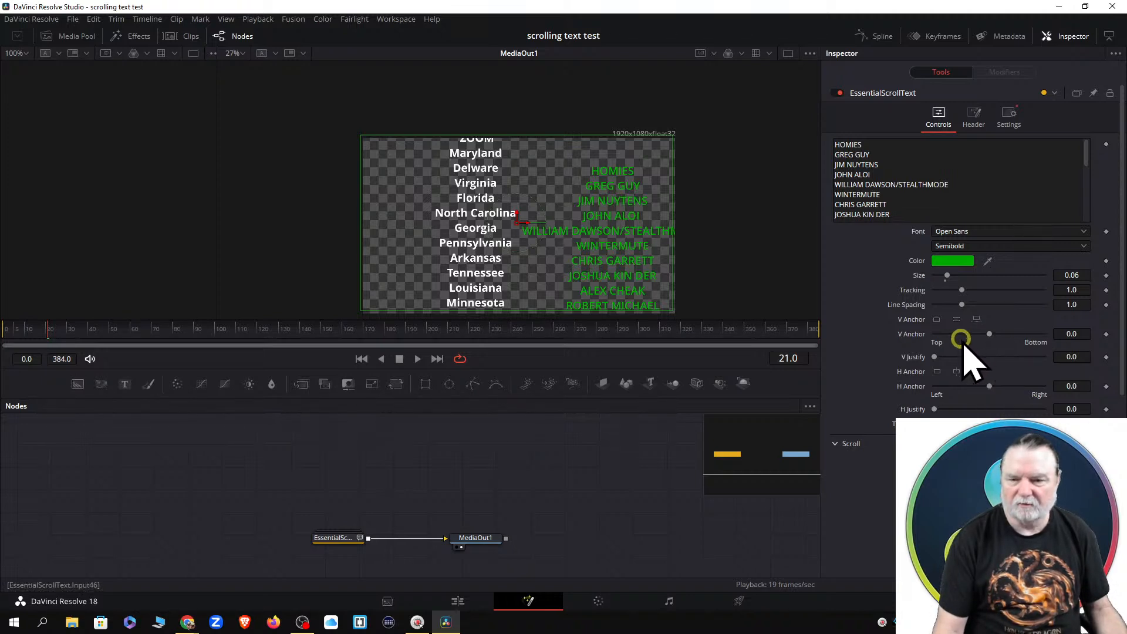
left_click_drag(989, 333, 999, 333)
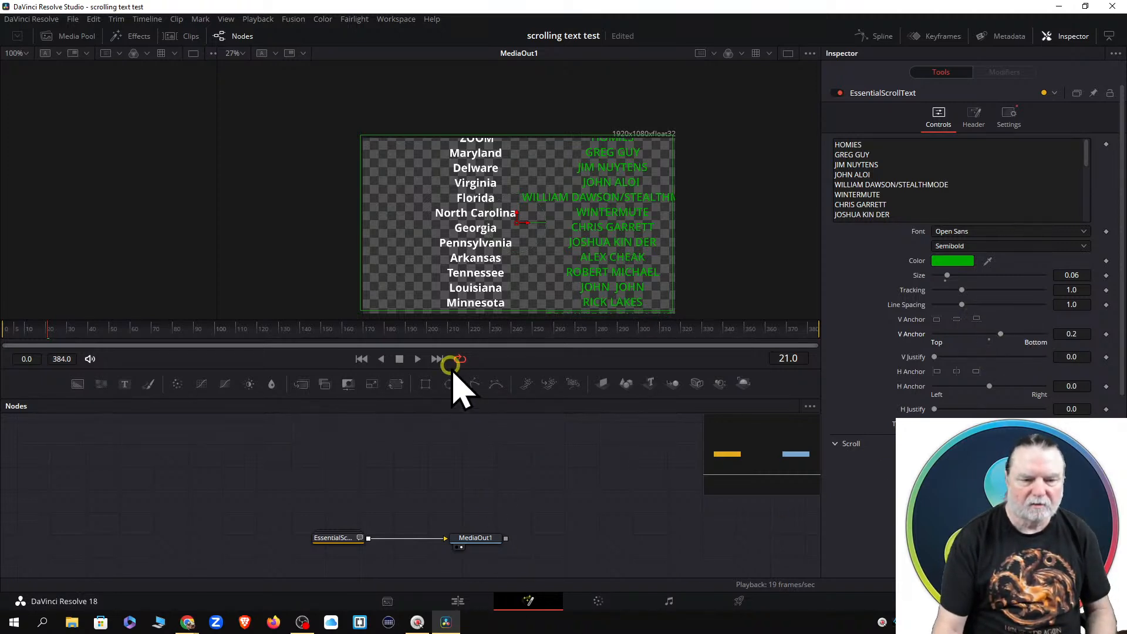
left_click(394, 333)
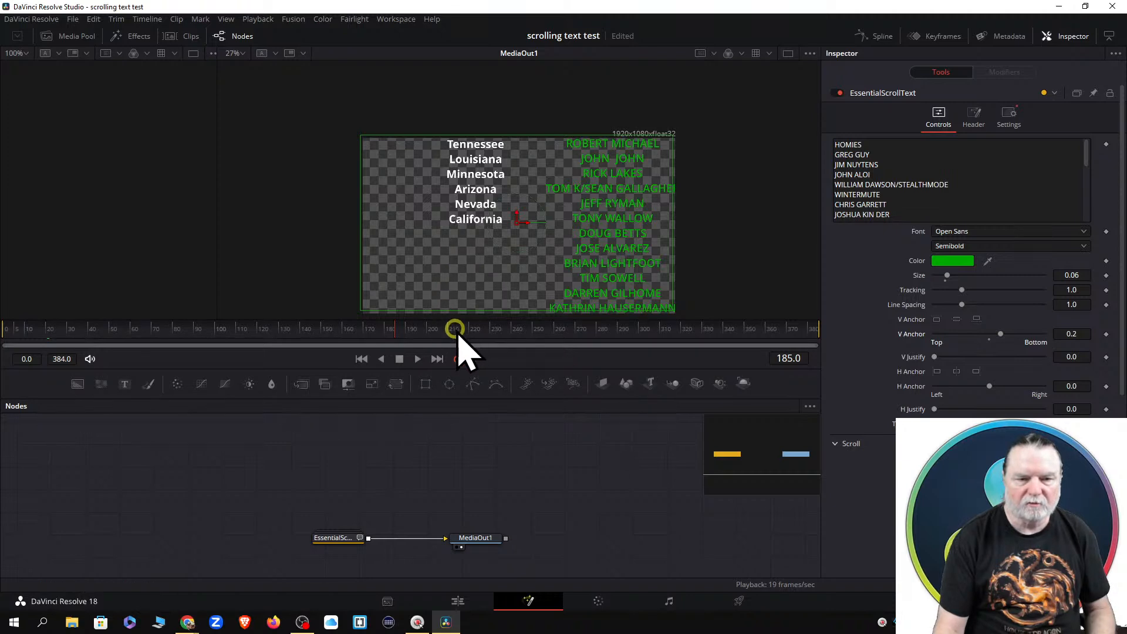
left_click(413, 329)
left_click_drag(414, 328, 454, 332)
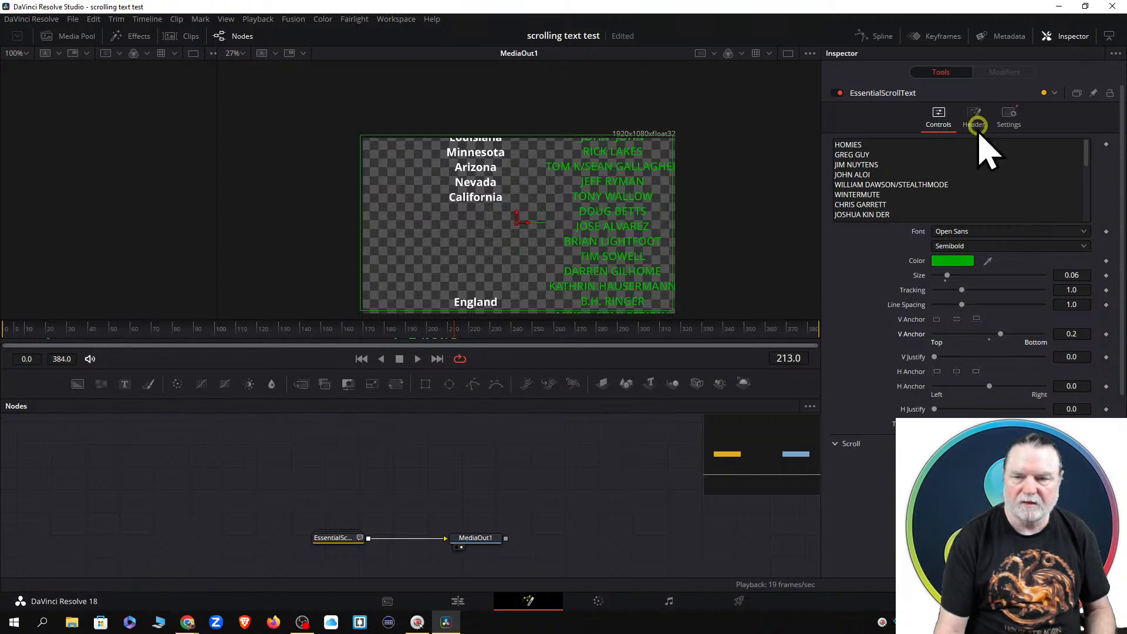
Step: Delete three blank lines between California and England in the scroll text's header list
left_click(973, 114)
scroll(951, 247, "down", 1)
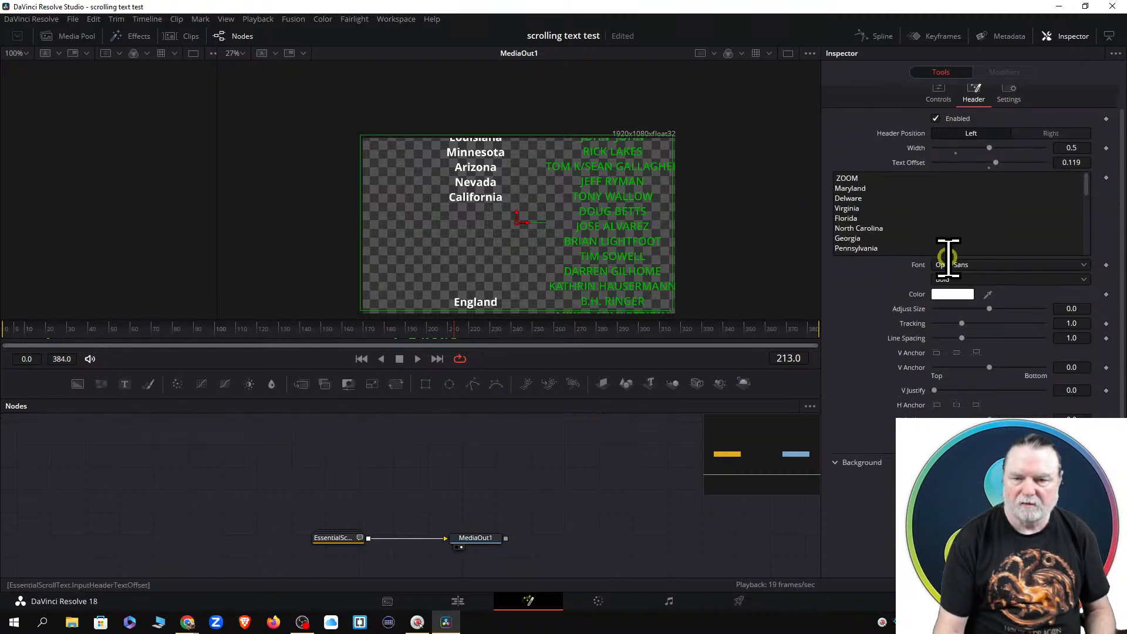
left_click(1068, 185)
left_click(1088, 184)
left_click_drag(1088, 185, 1087, 226)
left_click(866, 212)
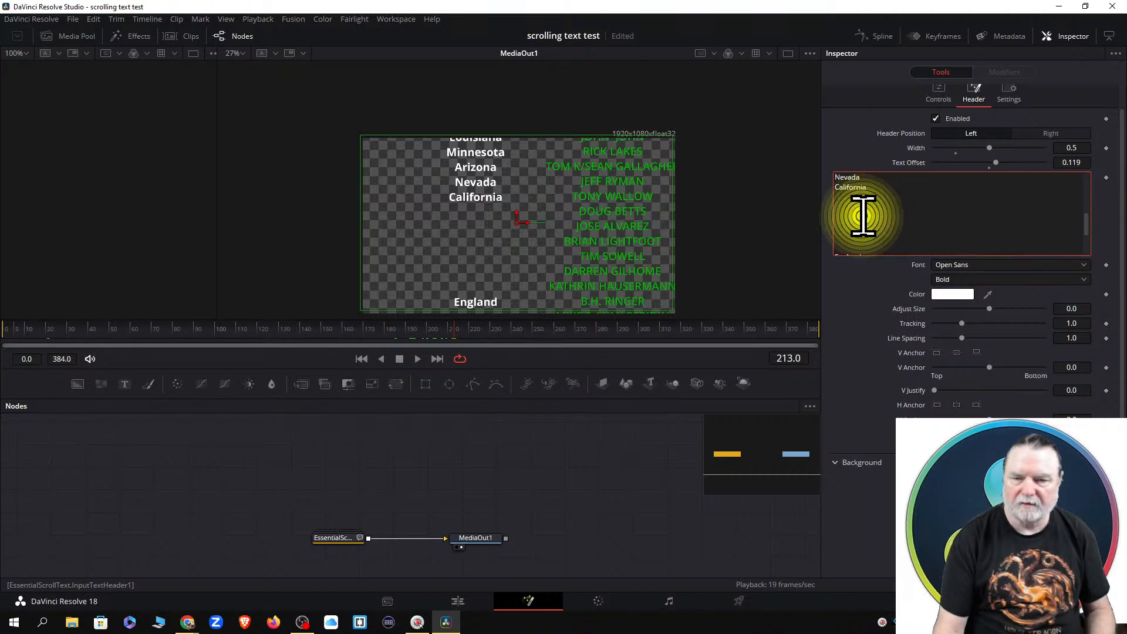
left_click(851, 227)
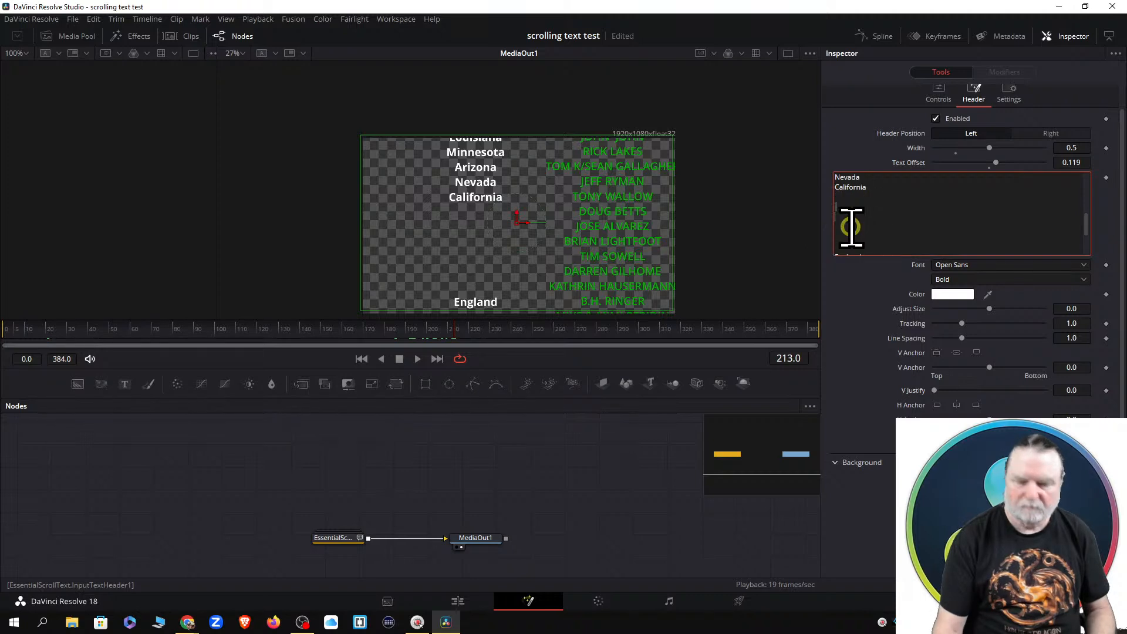
key("Delete")
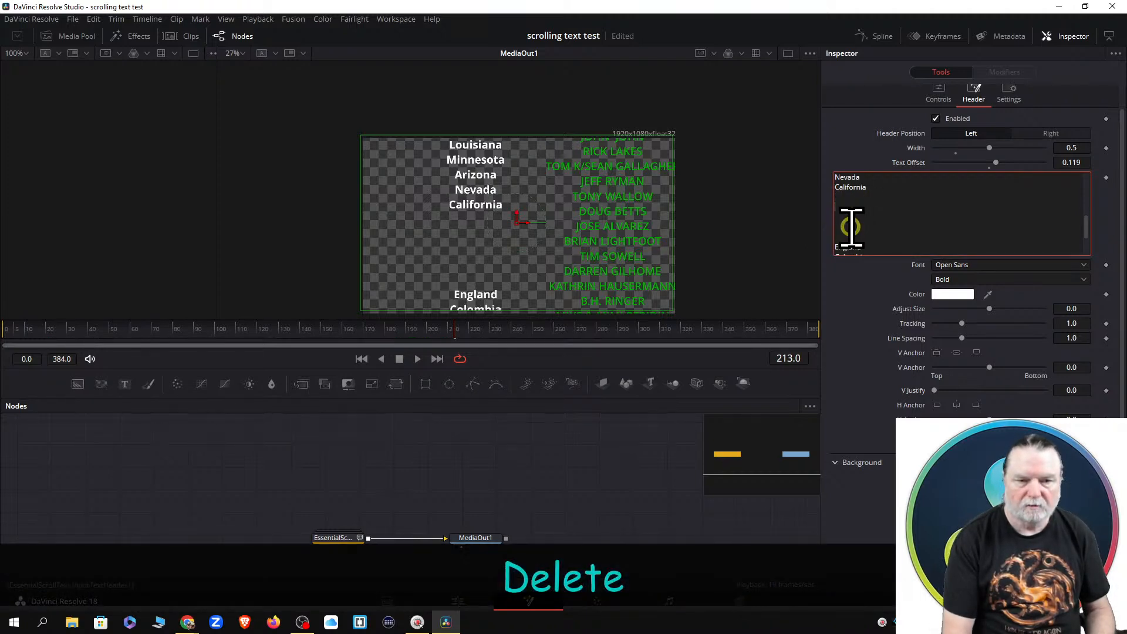
key("Delete")
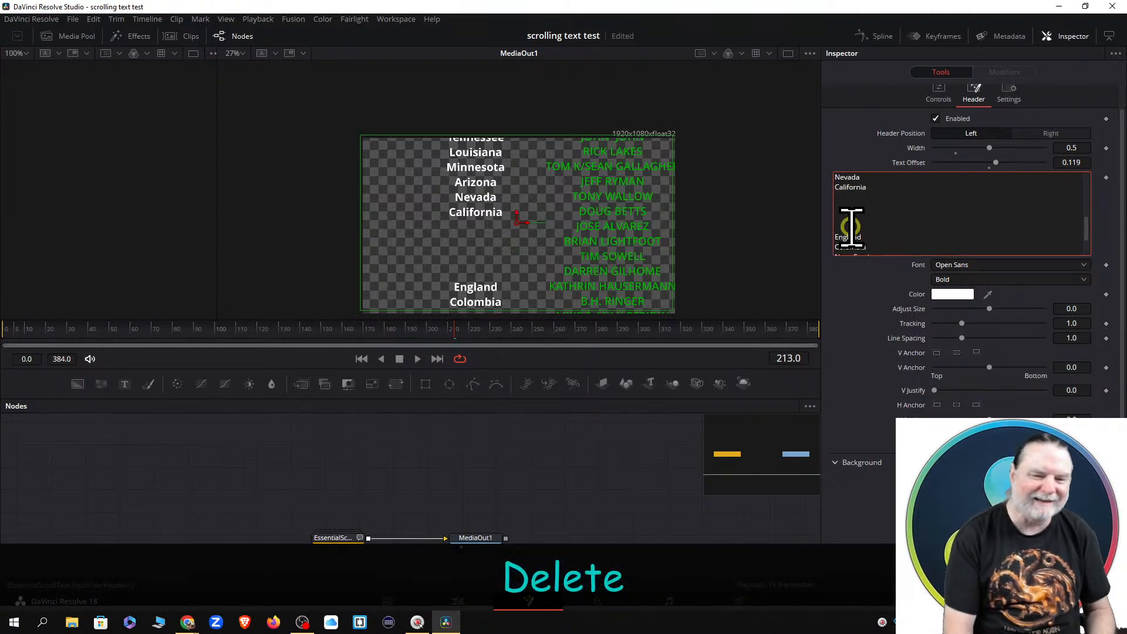
key("Delete")
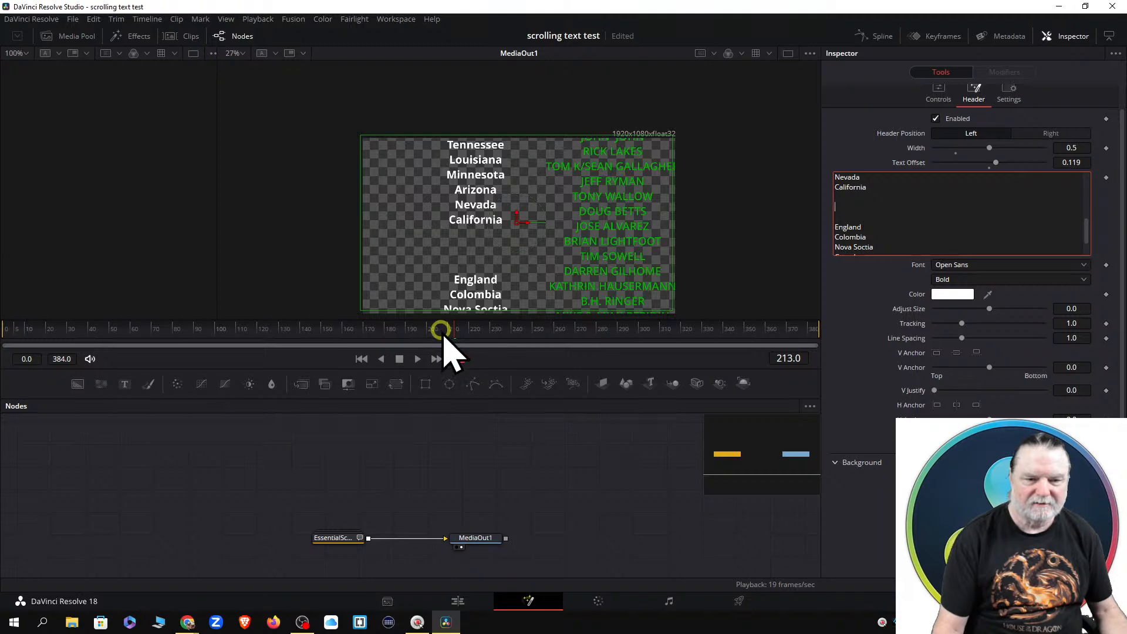
Step: Scrub back to frame 0 to compare the column starts, and show the main text's controls
left_click_drag(453, 331, 108, 329)
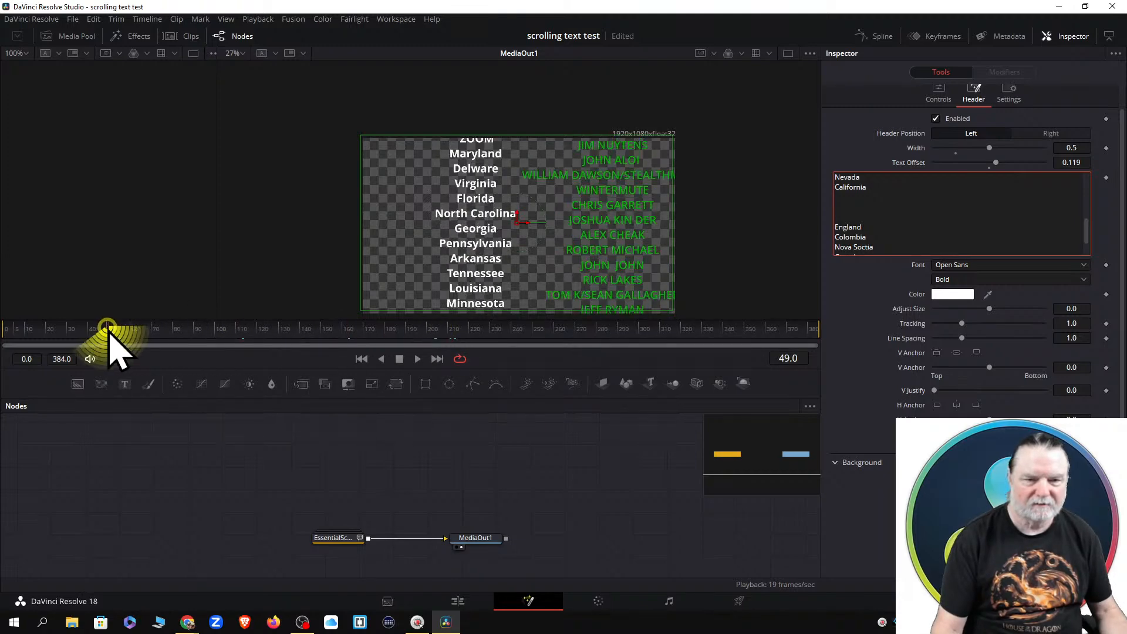
left_click(361, 359)
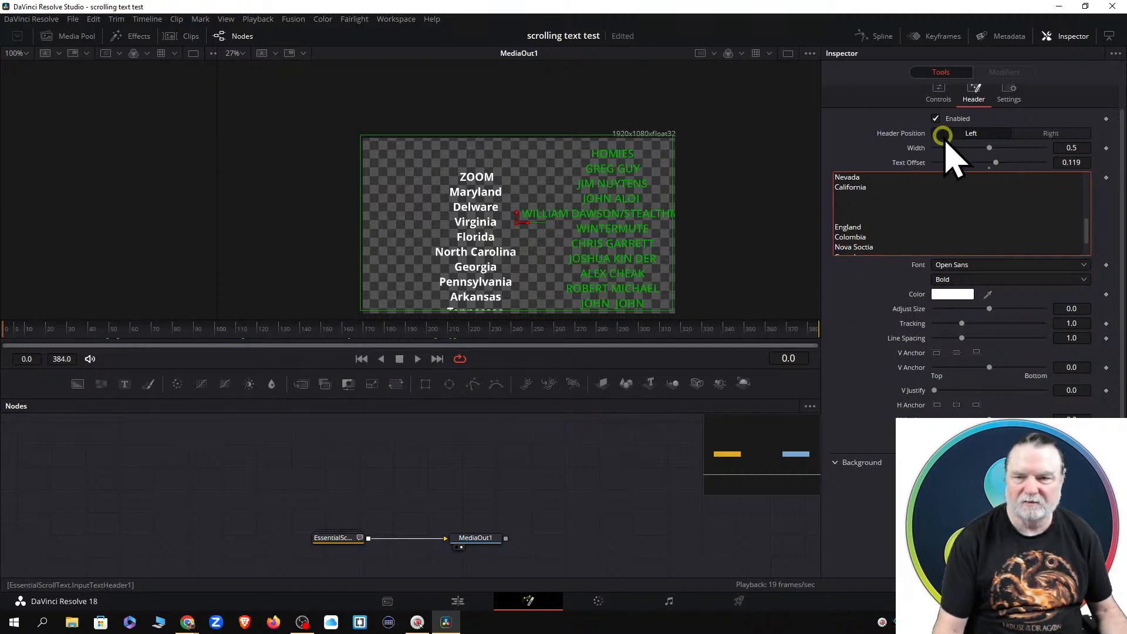
left_click(938, 88)
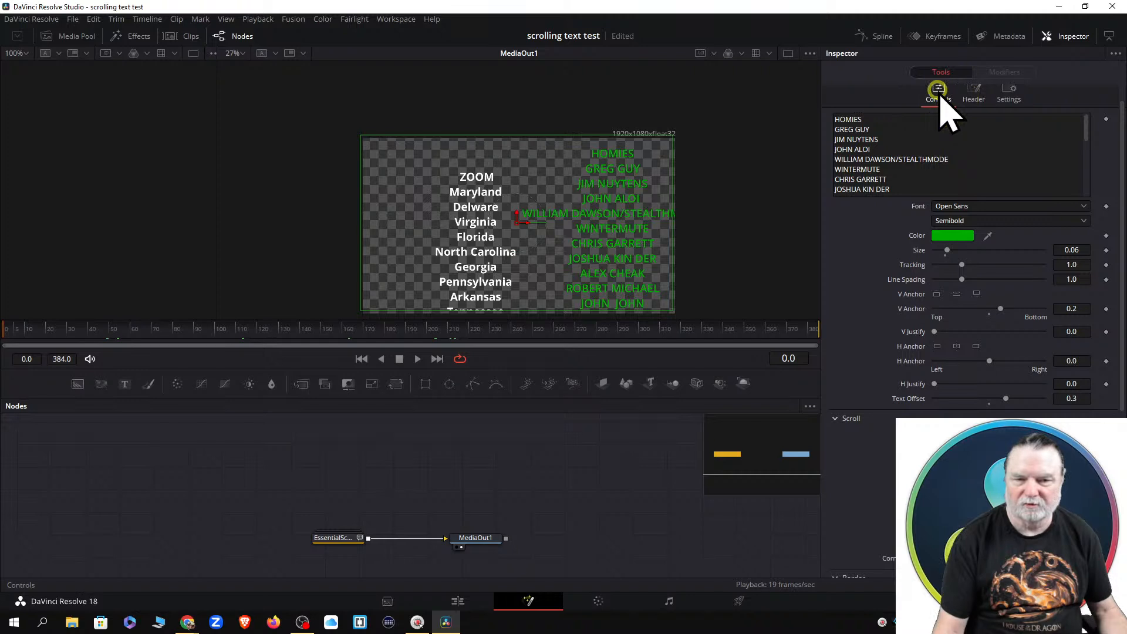
left_click(892, 160)
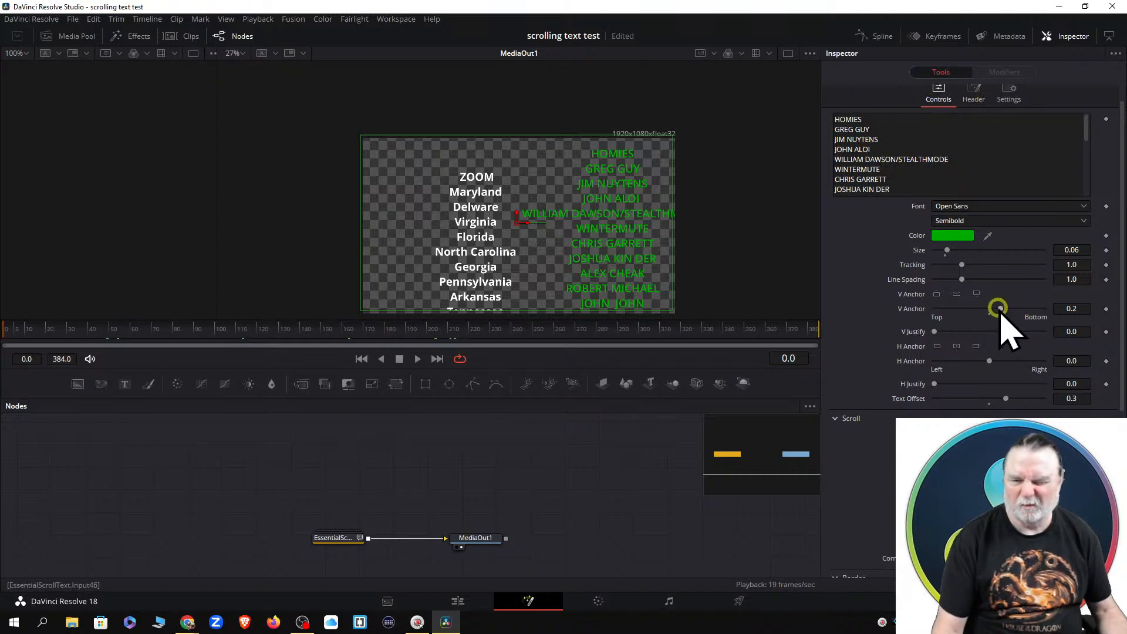
Step: Set the main text's V Anchor to 0.06 and play the scroll on the Edit page to check the row alignment
left_click_drag(998, 306, 991, 306)
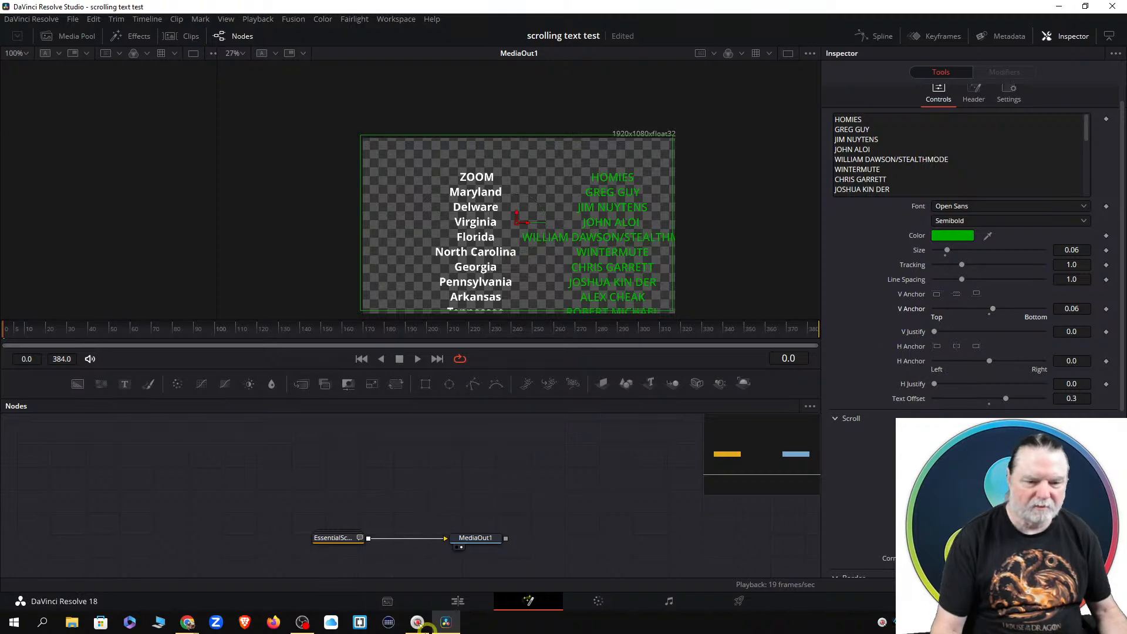
left_click(456, 601)
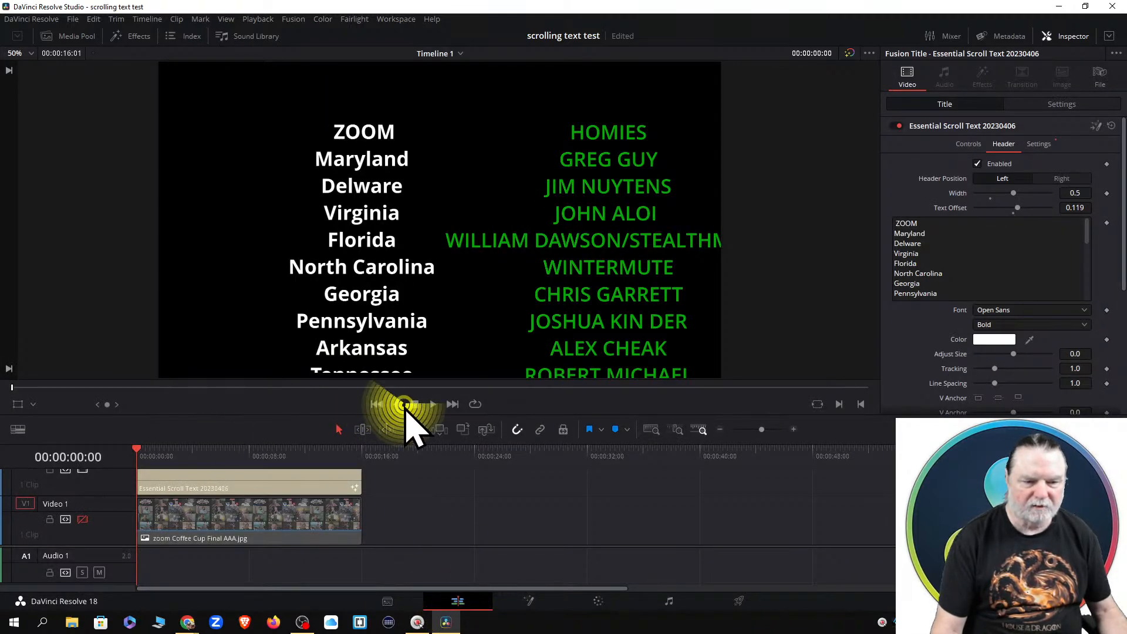
left_click(431, 404)
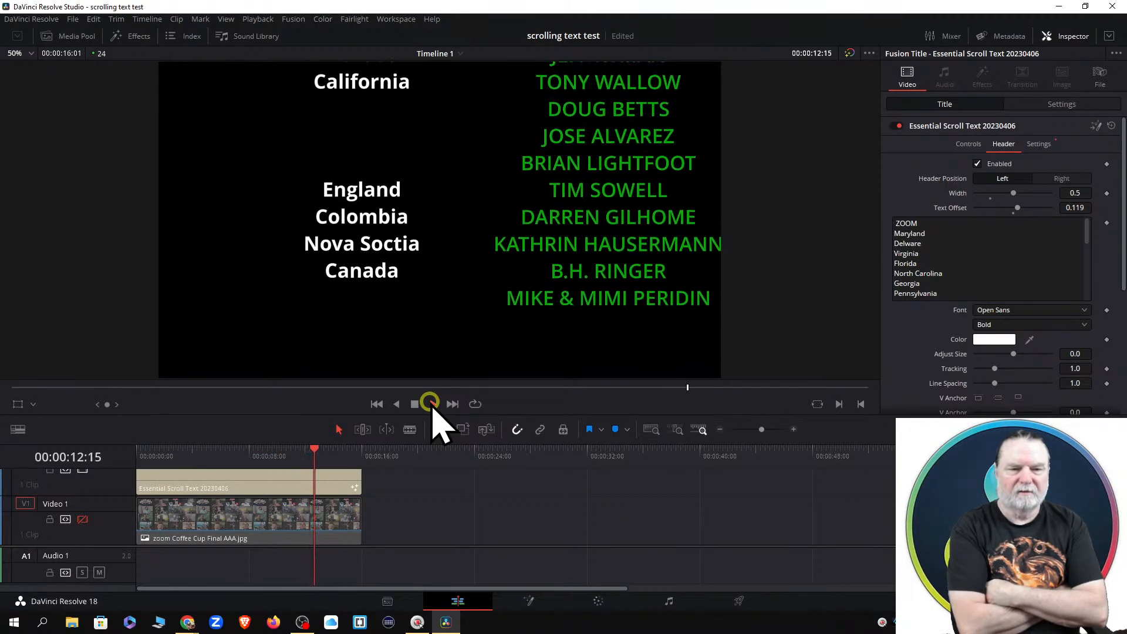
key("space")
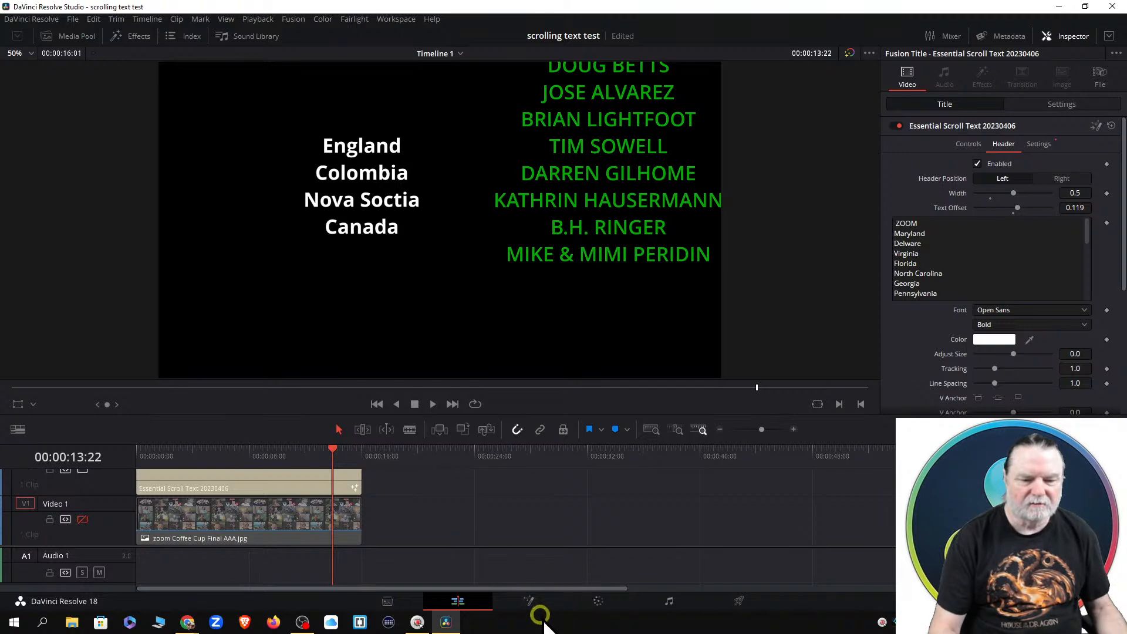
Step: On the Fusion page, add two blank lines between California and England in the header list, and check the column starts on the Edit page
left_click(529, 601)
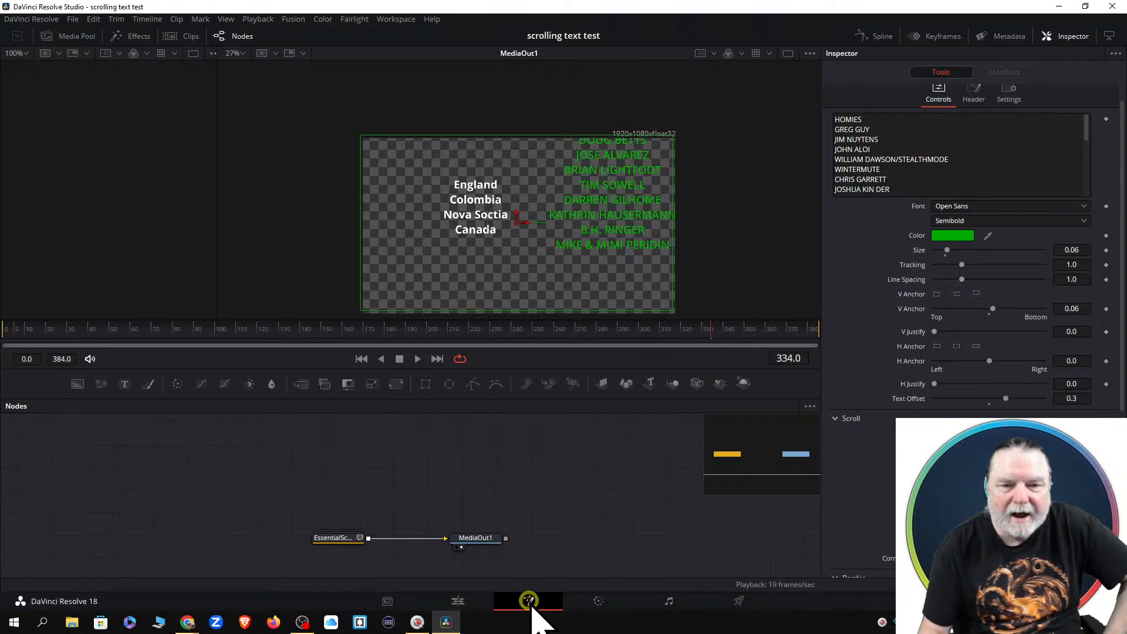
left_click(974, 94)
left_click(1086, 189)
left_click_drag(1086, 190, 1086, 232)
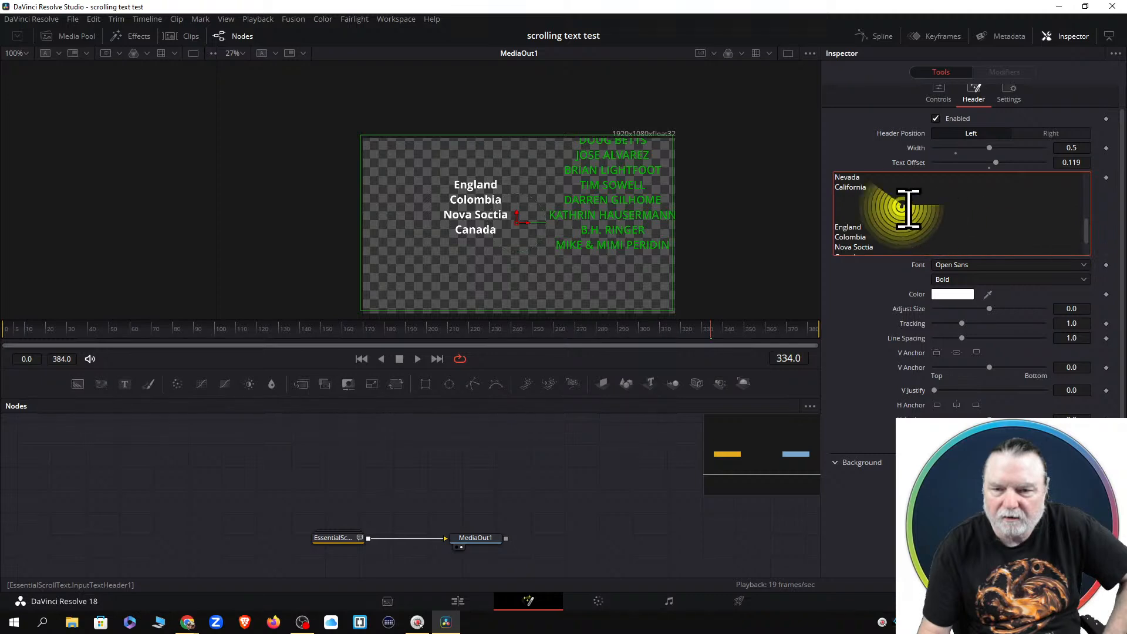
key("Return")
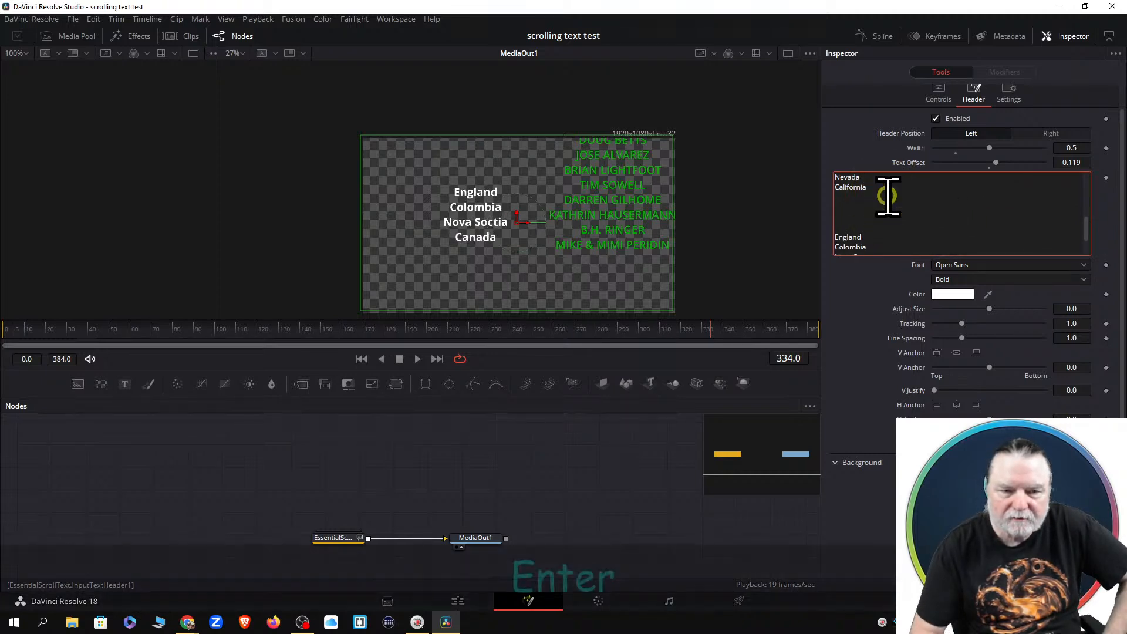
key("Return")
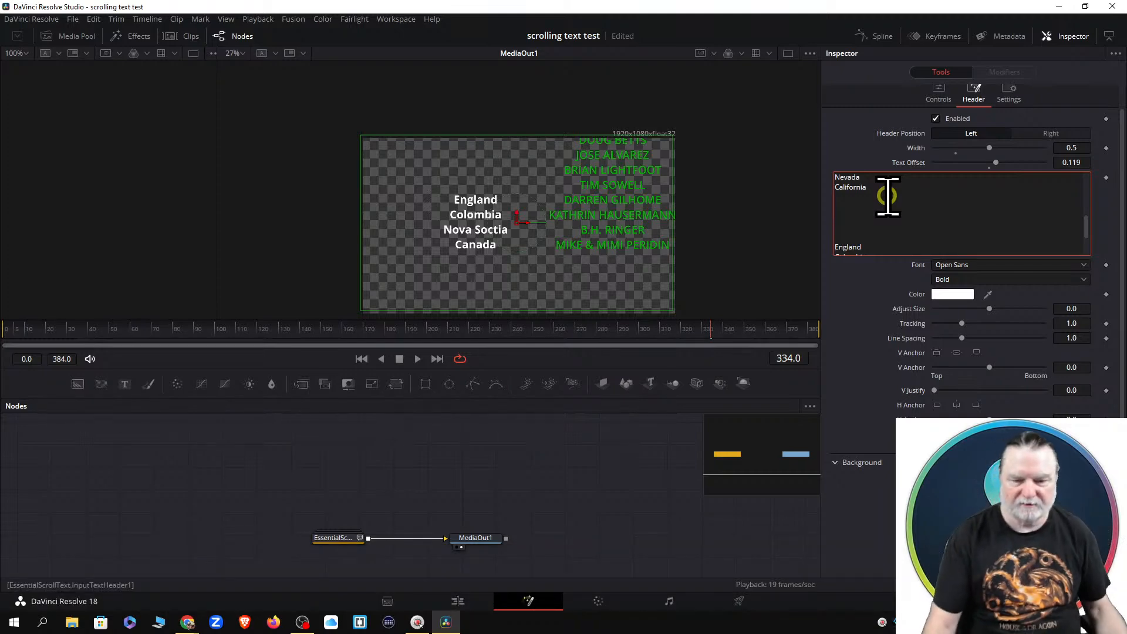
left_click(458, 600)
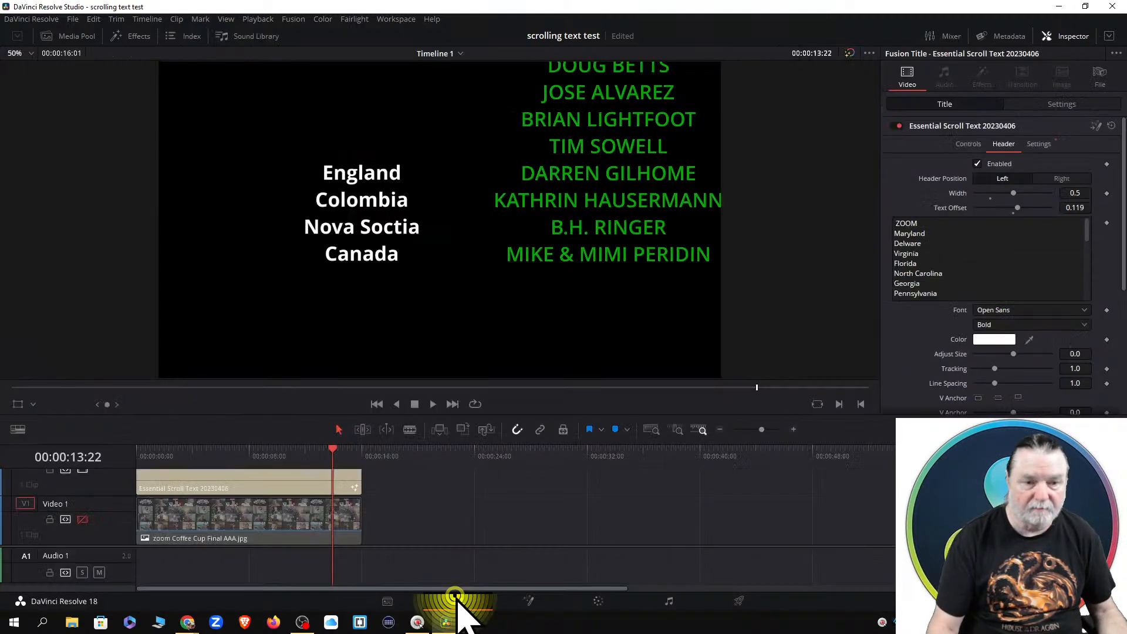
left_click_drag(325, 449, 107, 443)
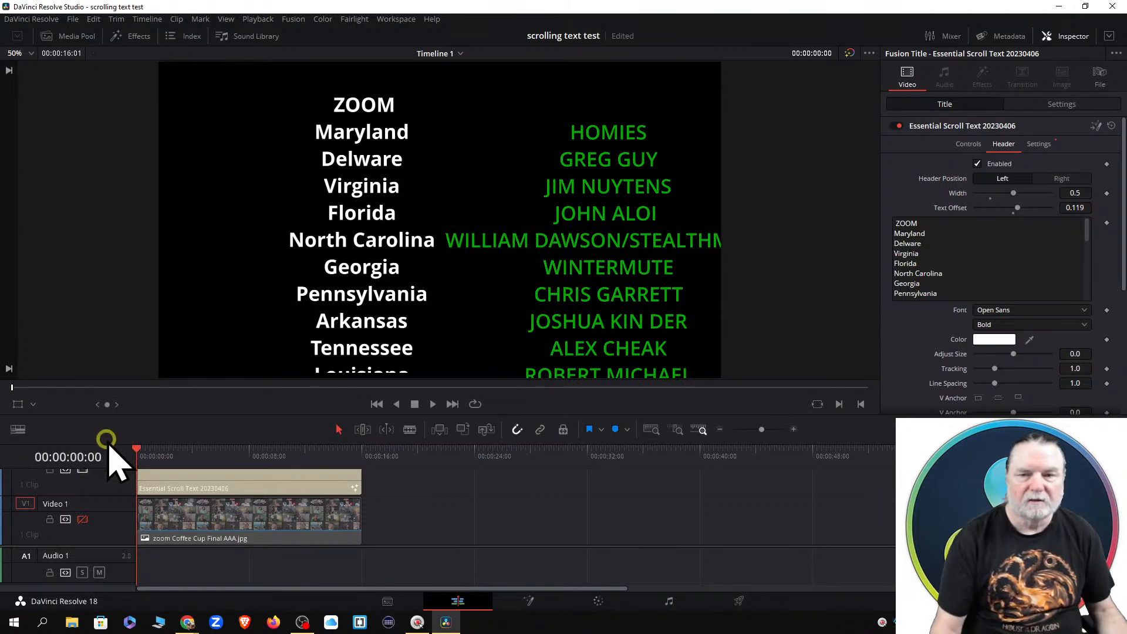
Step: Return to the Fusion page and set the main text's V Anchor to 0.14
left_click(527, 599)
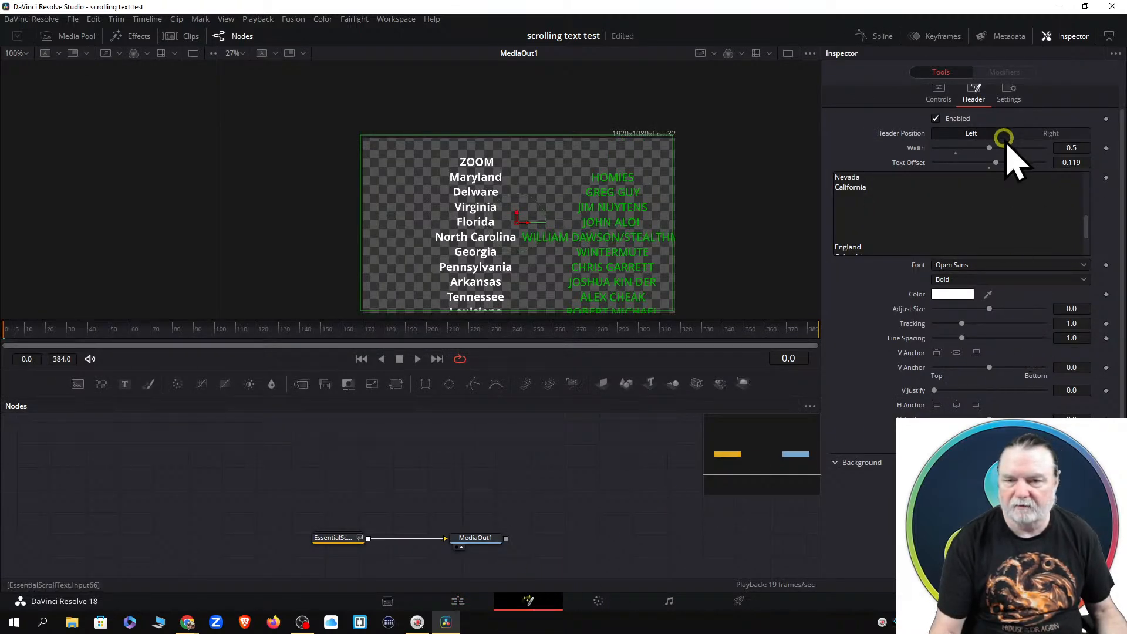
left_click(939, 92)
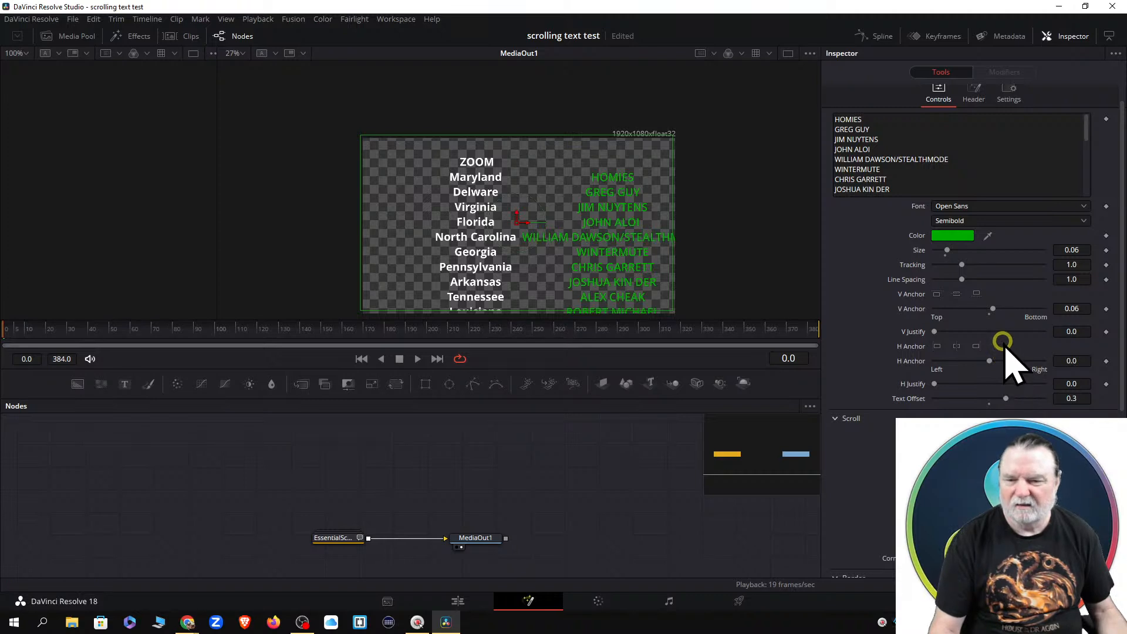
left_click_drag(990, 307, 994, 306)
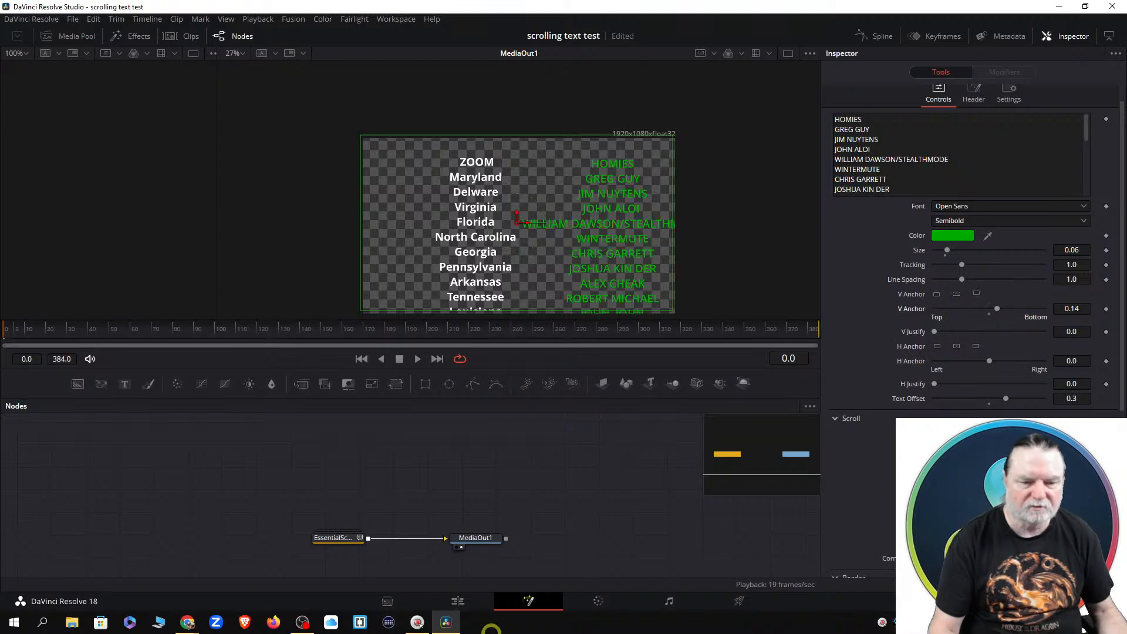
Step: Play the scrolling title on the Edit page to check the row alignment, and return the playhead to the start
left_click(460, 602)
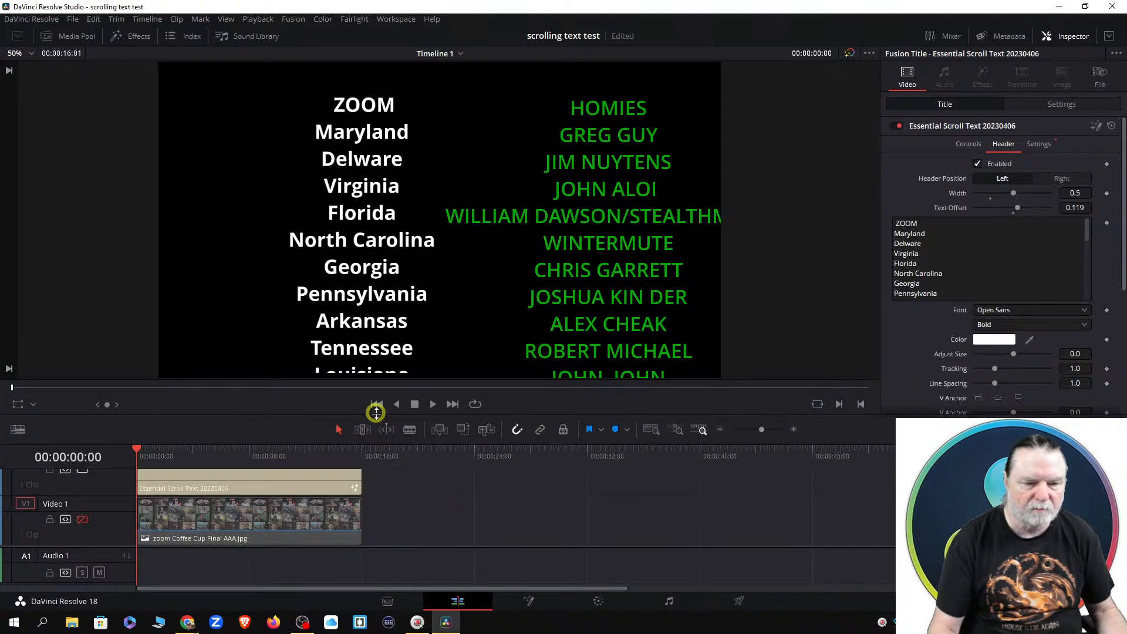
left_click(431, 404)
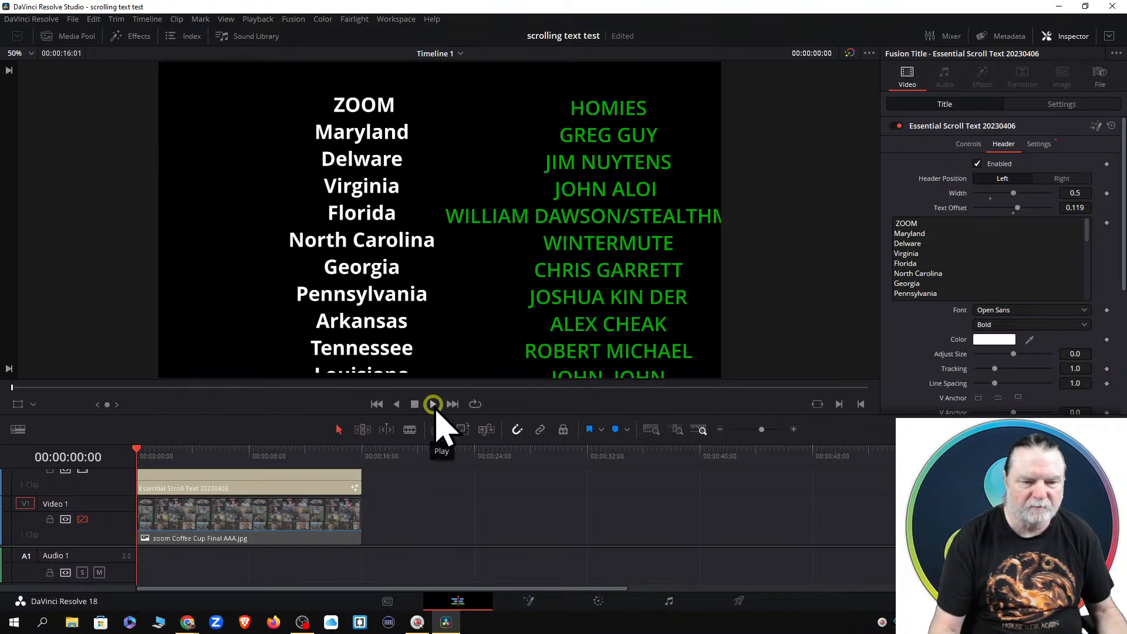
left_click(433, 406)
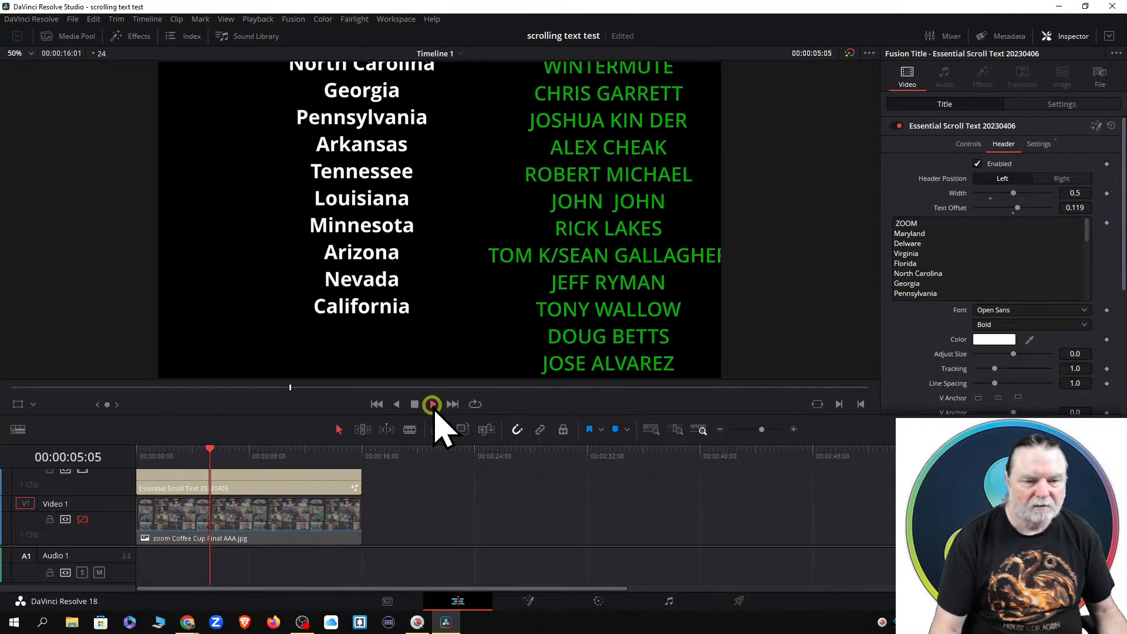
left_click(377, 404)
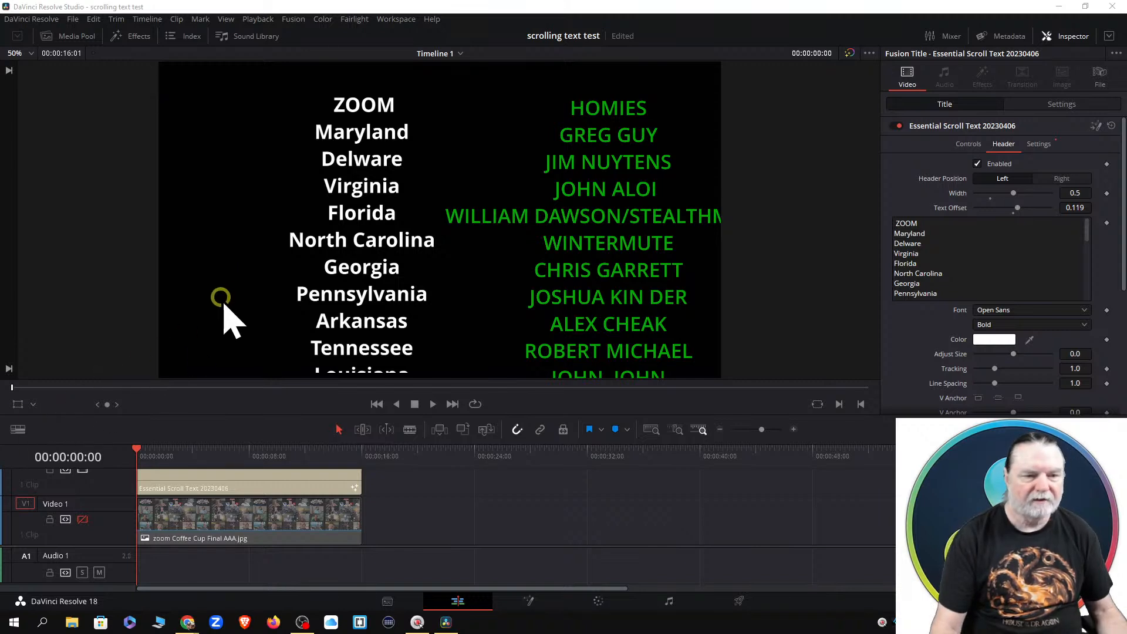
mouse_move(187, 296)
left_mouse_down()
mouse_move(286, 295)
mouse_move(270, 276)
mouse_move(286, 294)
mouse_move(273, 317)
left_mouse_up()
mouse_move(436, 294)
left_mouse_down()
mouse_move(523, 292)
mouse_move(515, 281)
mouse_move(510, 312)
left_mouse_up()
left_click(518, 285)
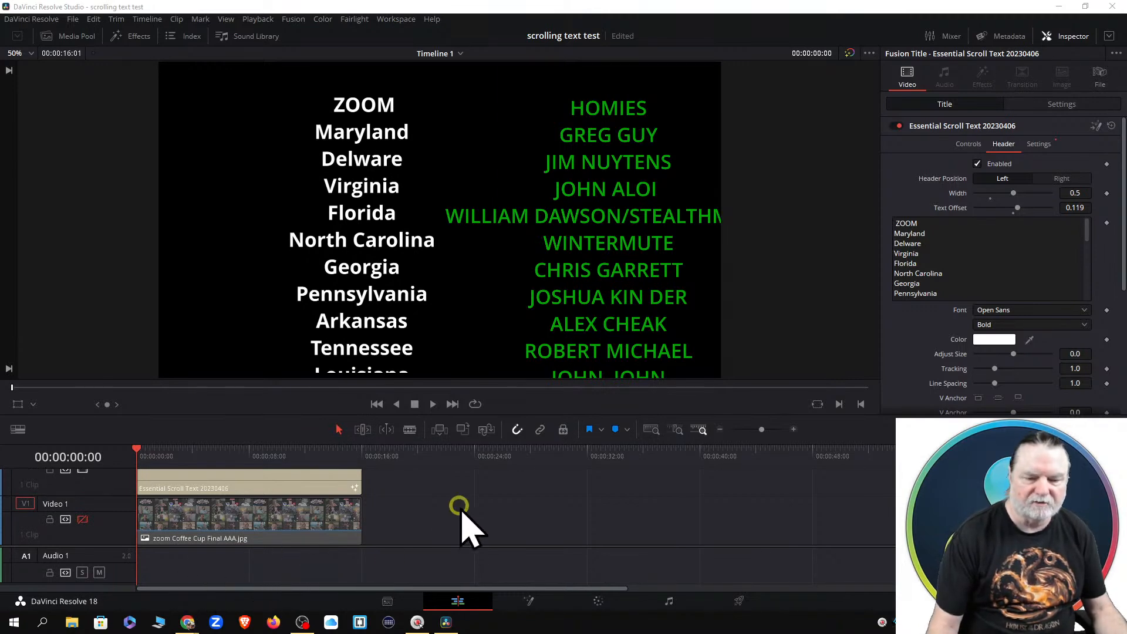
Step: On the Fusion page, replace the last two letters of the first name on the main text's eighth line with "IE"
left_click(528, 601)
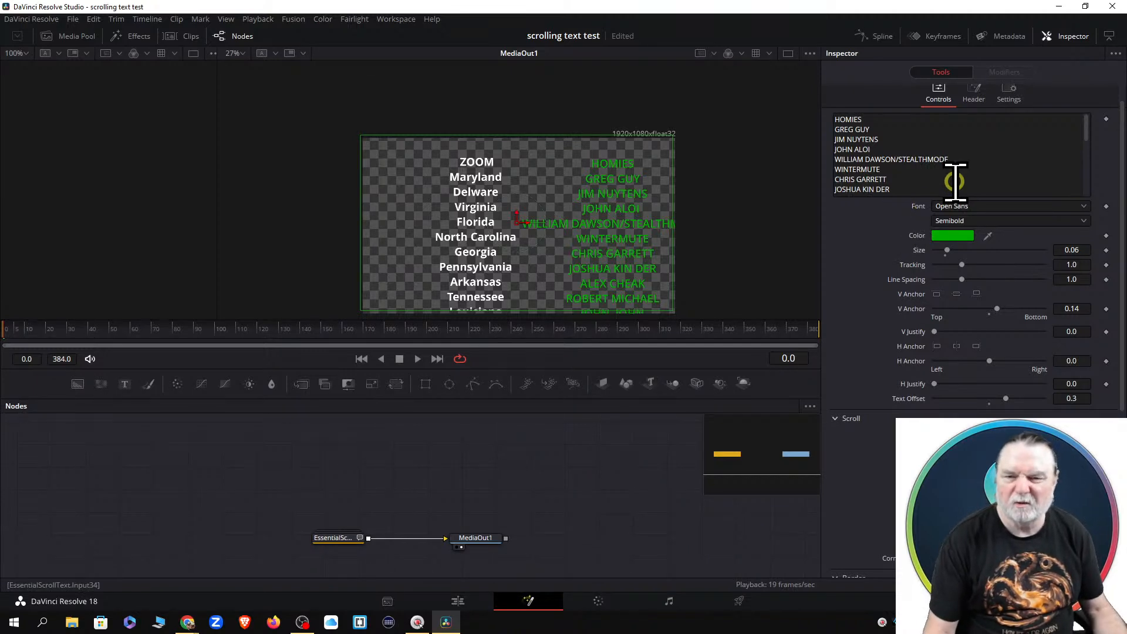
left_click(904, 188)
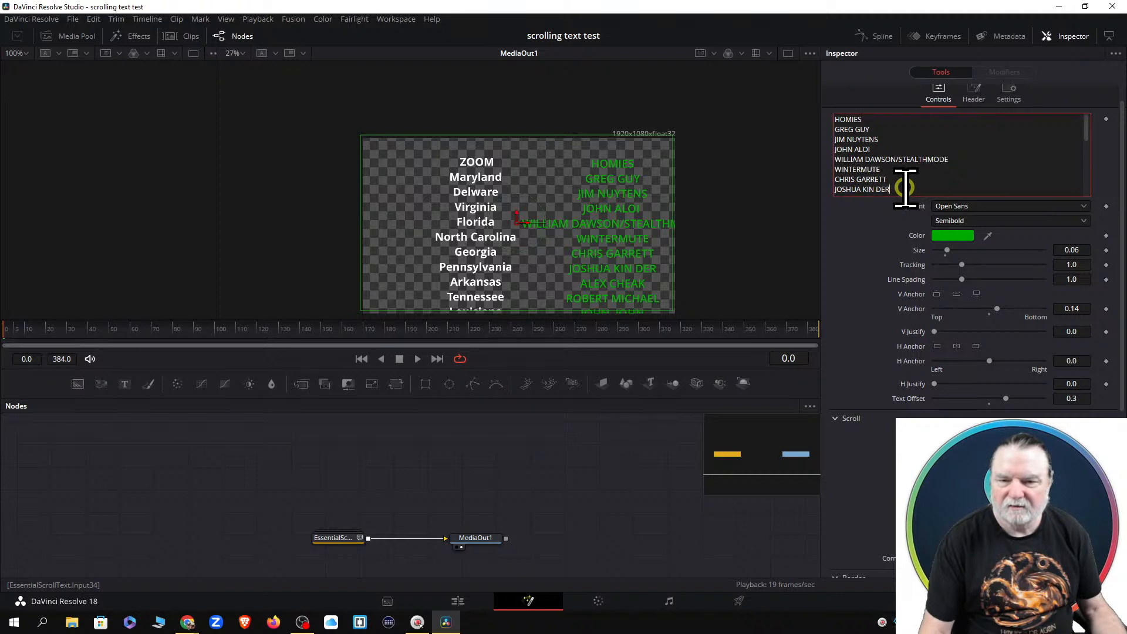
key("Left")
key("Left")
key("Left")
key("Left")
key("Left")
key("Left")
key("Left")
key("Left")
key("Left")
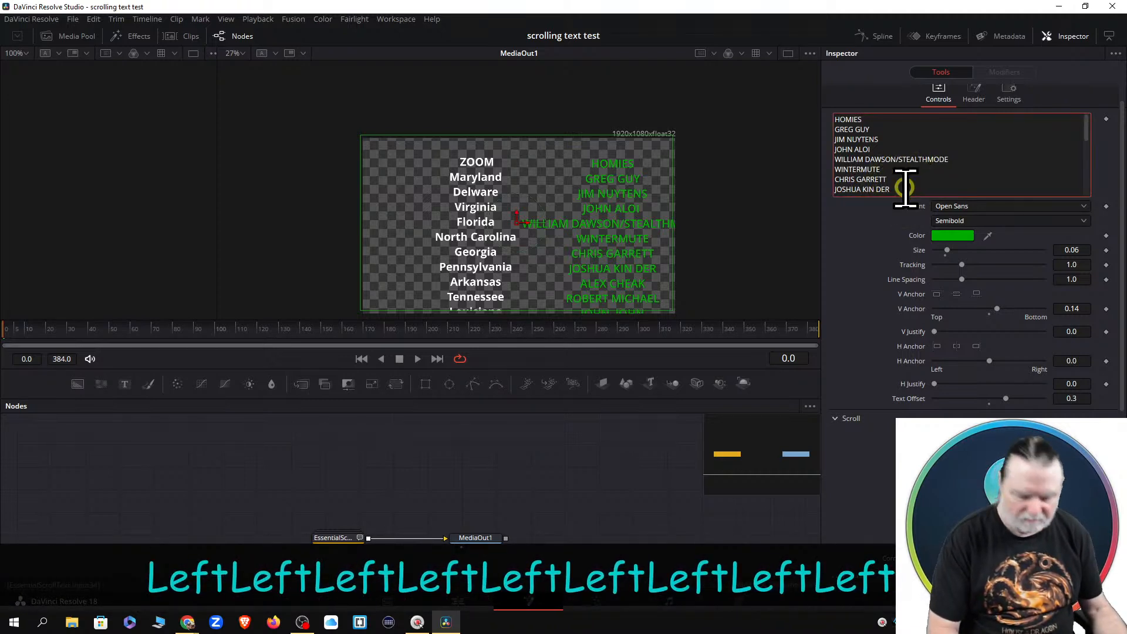
key("Delete")
key("Delete")
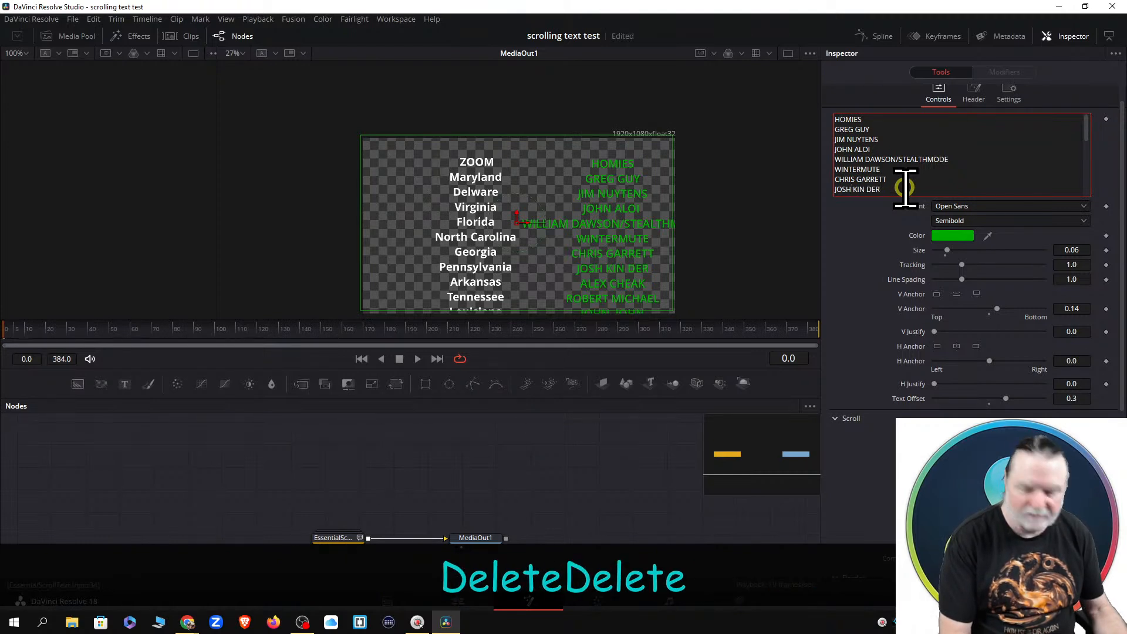
type("i")
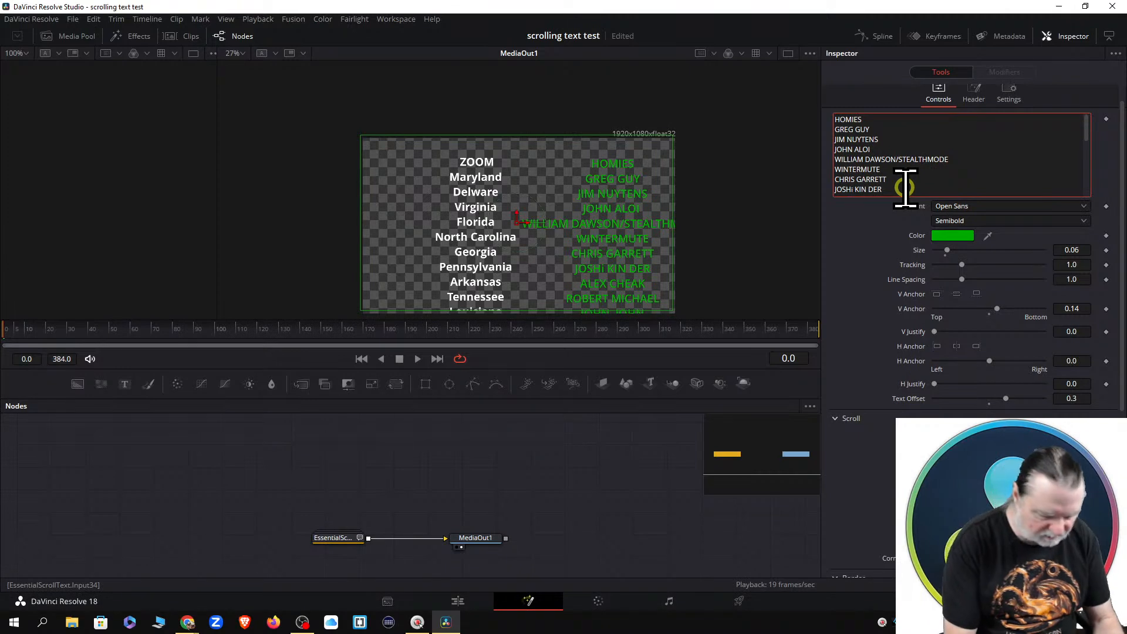
type("IE")
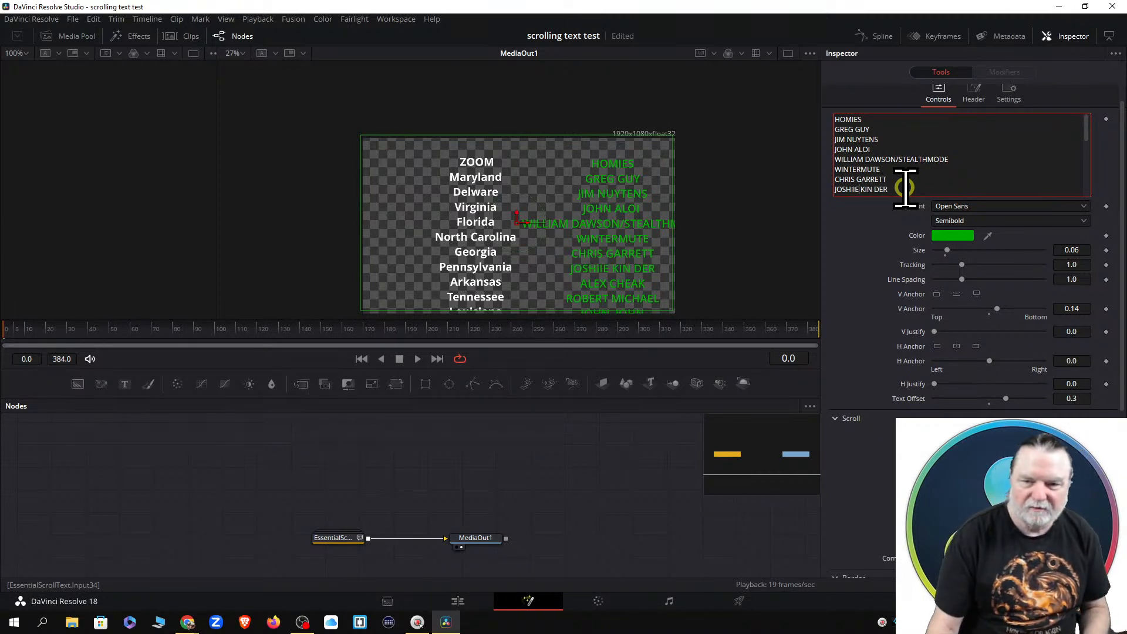
Step: Play the credits on the Edit page and stop where the last rows show, to compare the ends of both columns
left_click(454, 603)
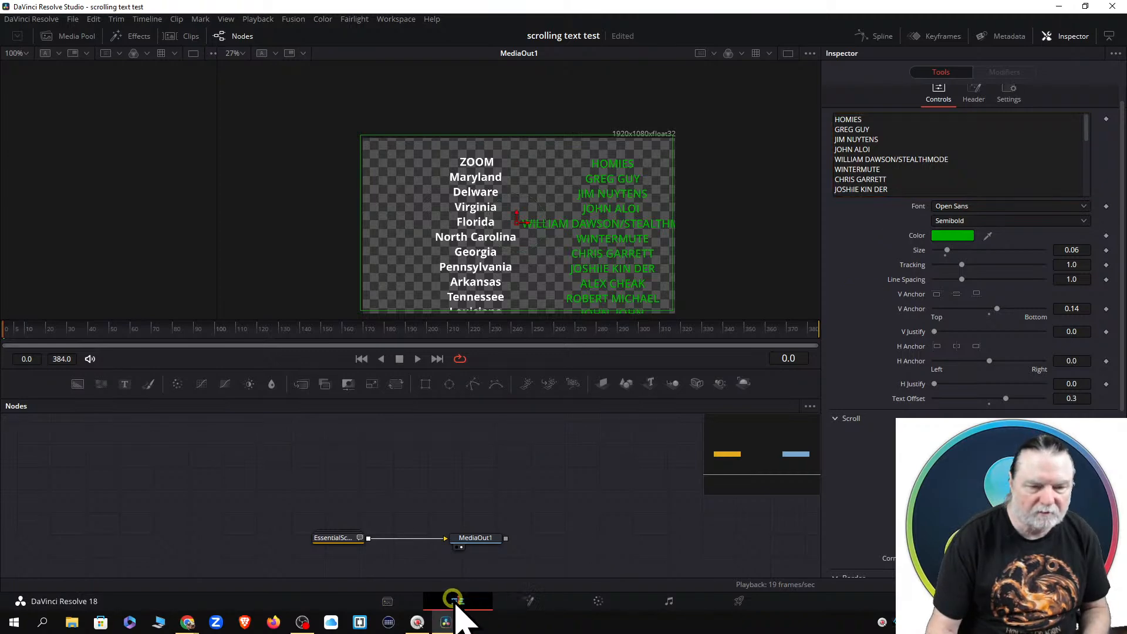
left_click(430, 404)
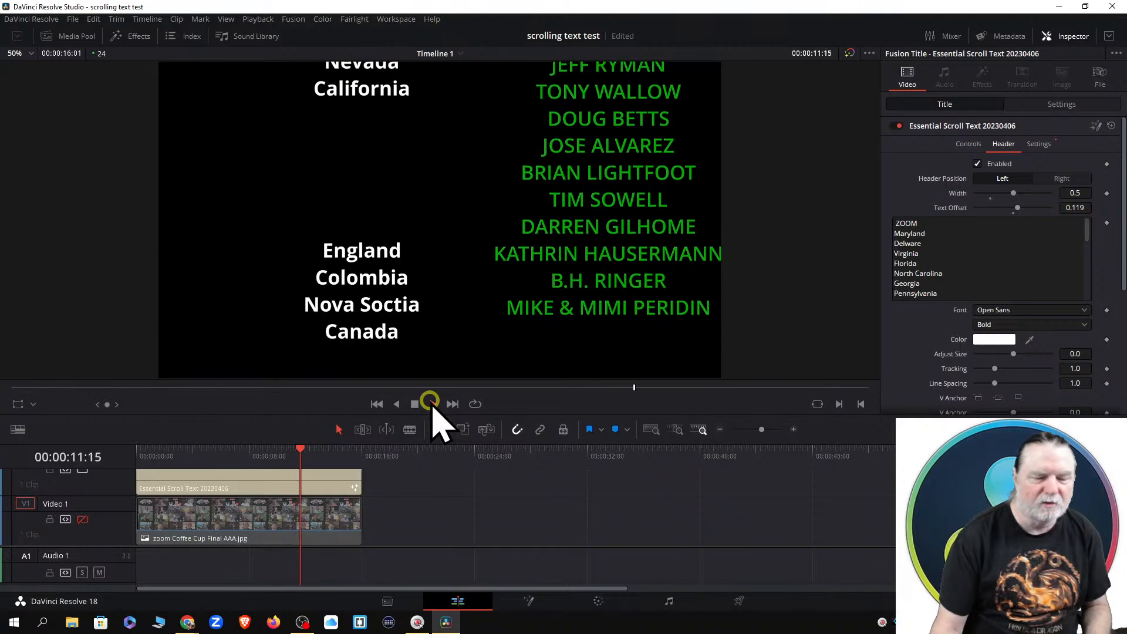
left_click(414, 403)
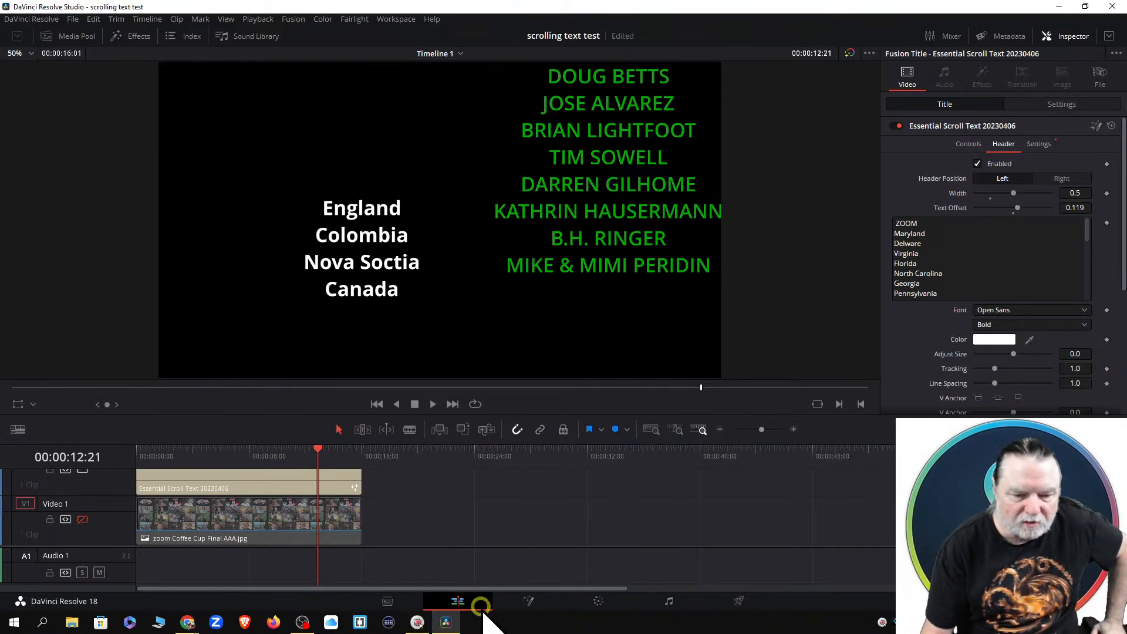
Step: Return to the Fusion page and delete two blank lines between California and England in the header list
left_click(529, 601)
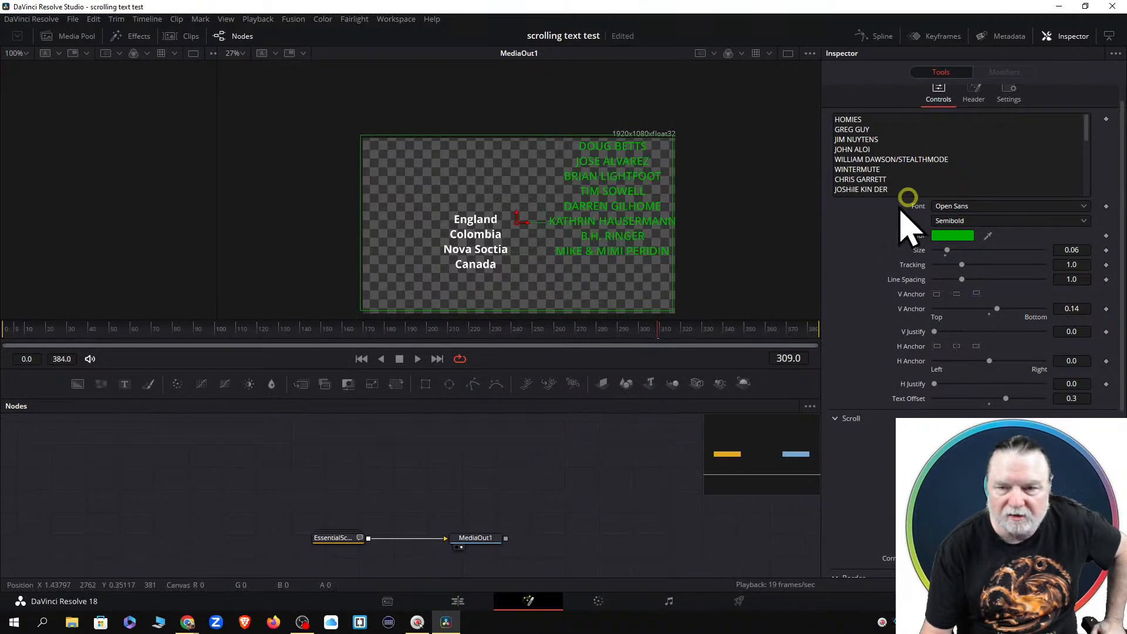
left_click(978, 100)
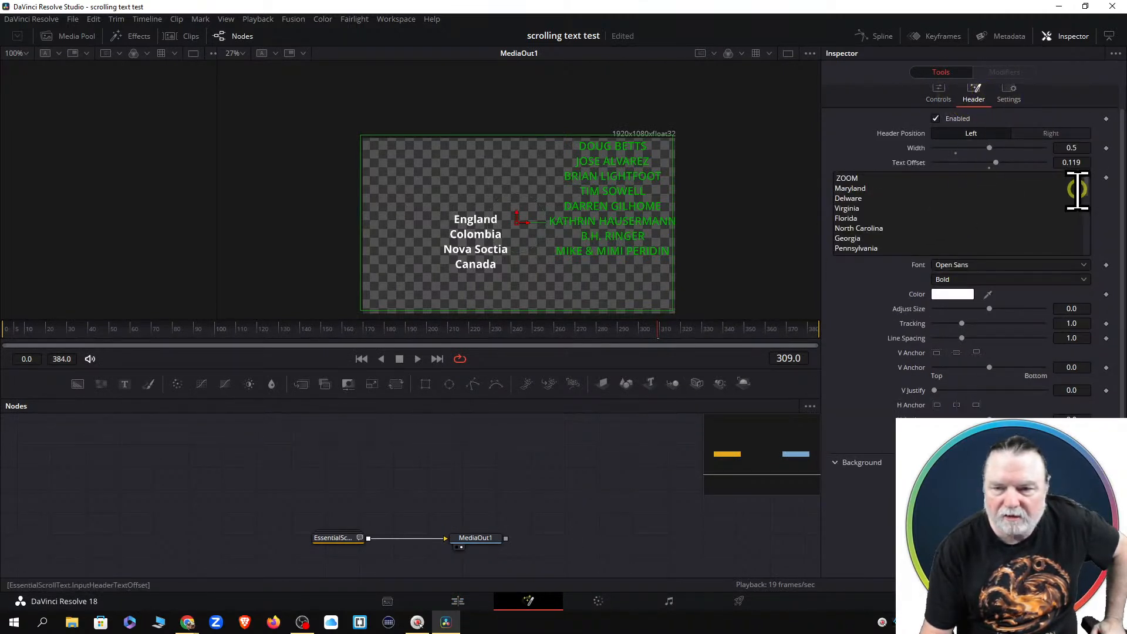
left_click_drag(1087, 179, 1097, 234)
left_click(868, 237)
left_click(856, 238)
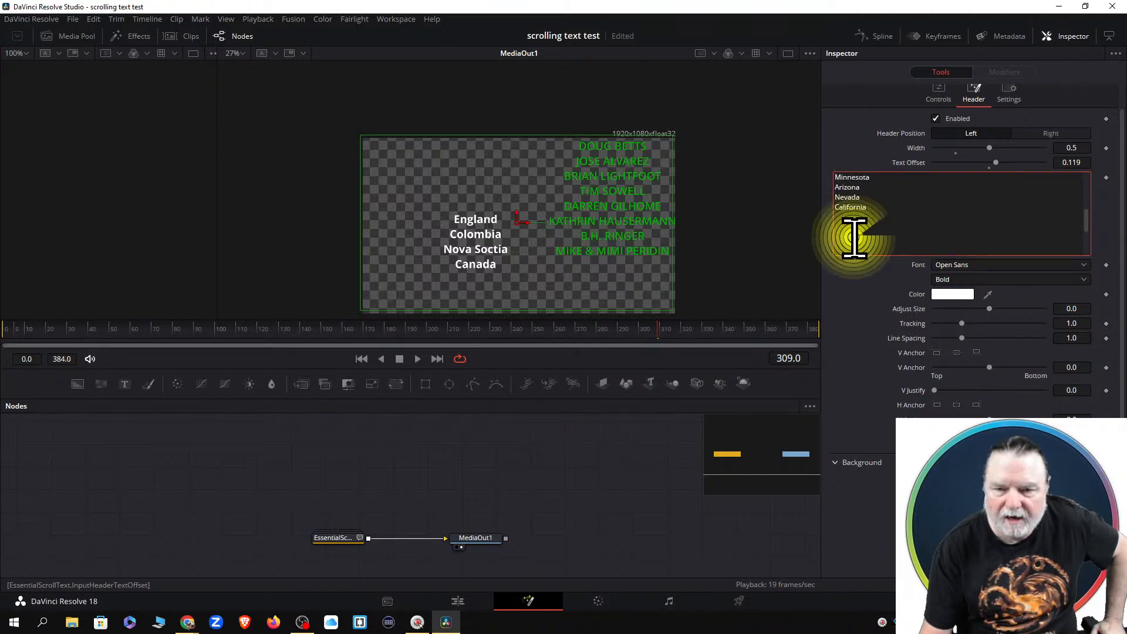
key("Return")
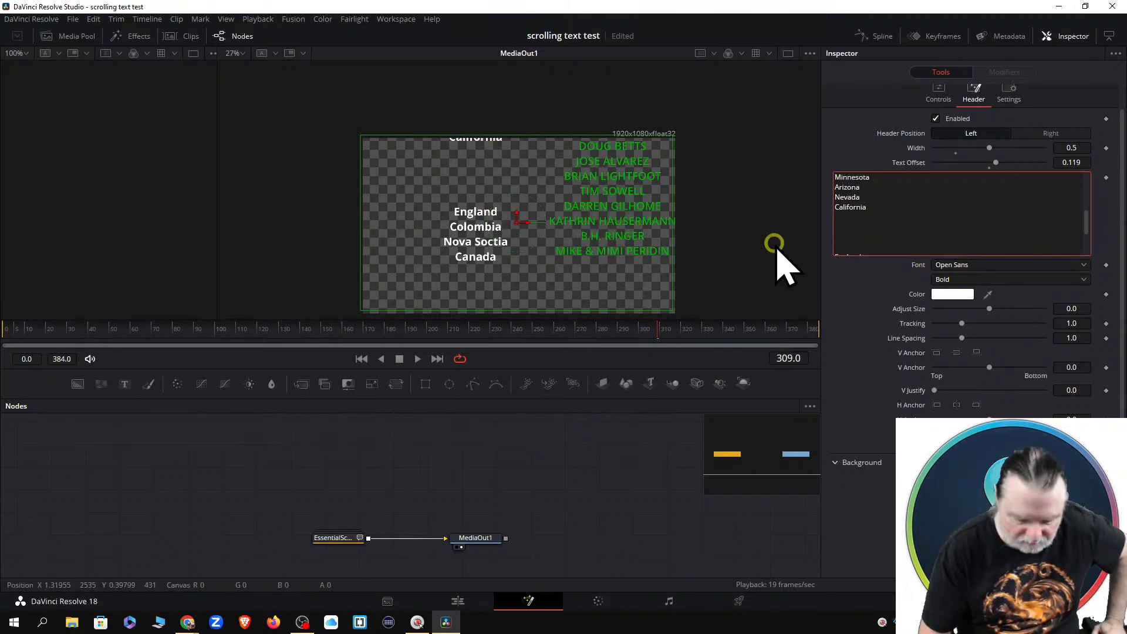
key("BackSpace")
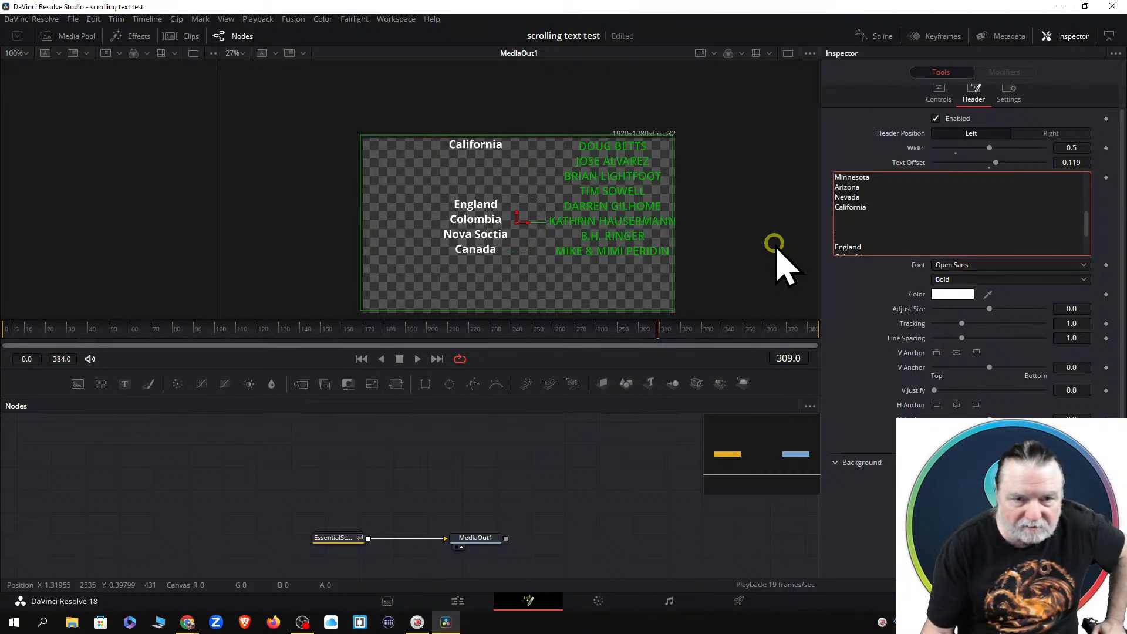
Step: Scrub back to frame 276 to compare the rows of both columns, and leave the Fusion page for the Color page
scroll(635, 230, "up", 1)
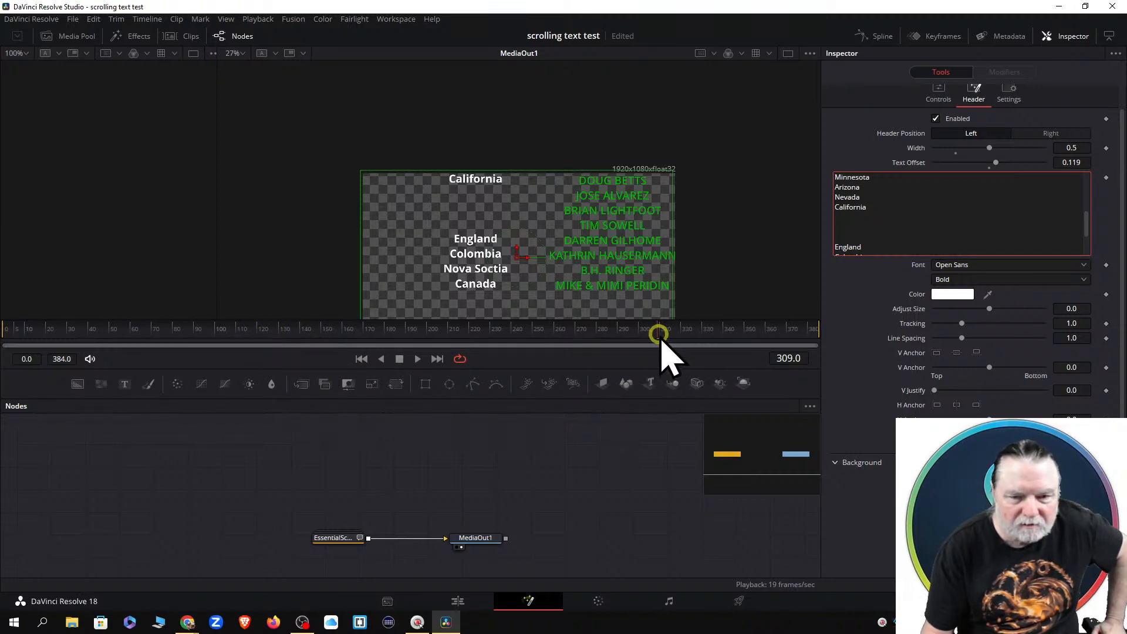
left_click_drag(659, 334, 587, 333)
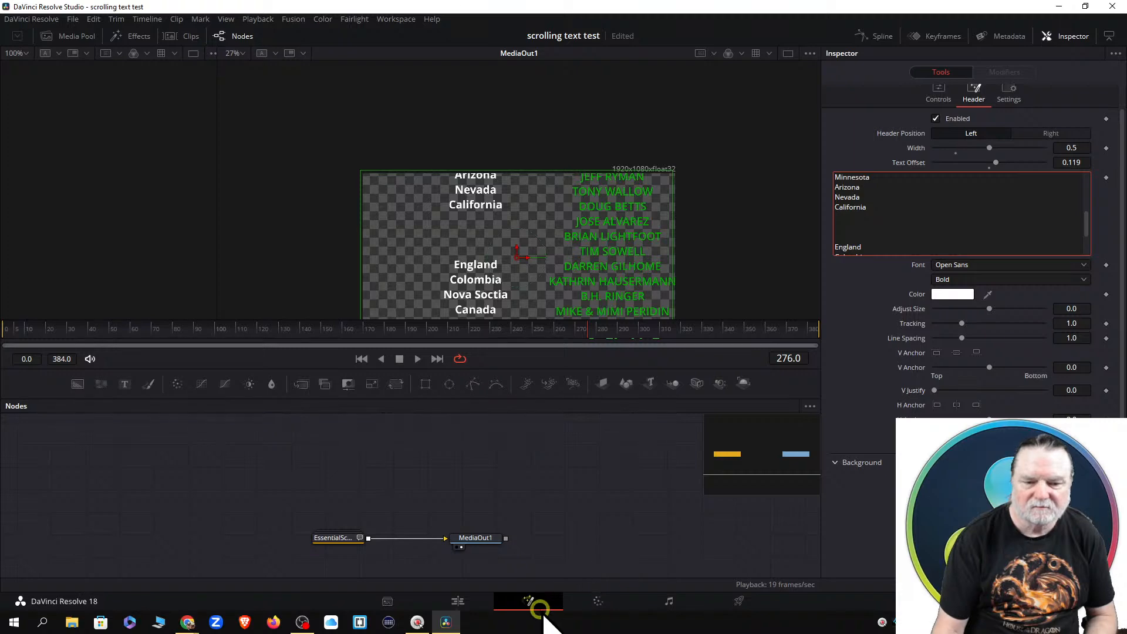
left_click(590, 602)
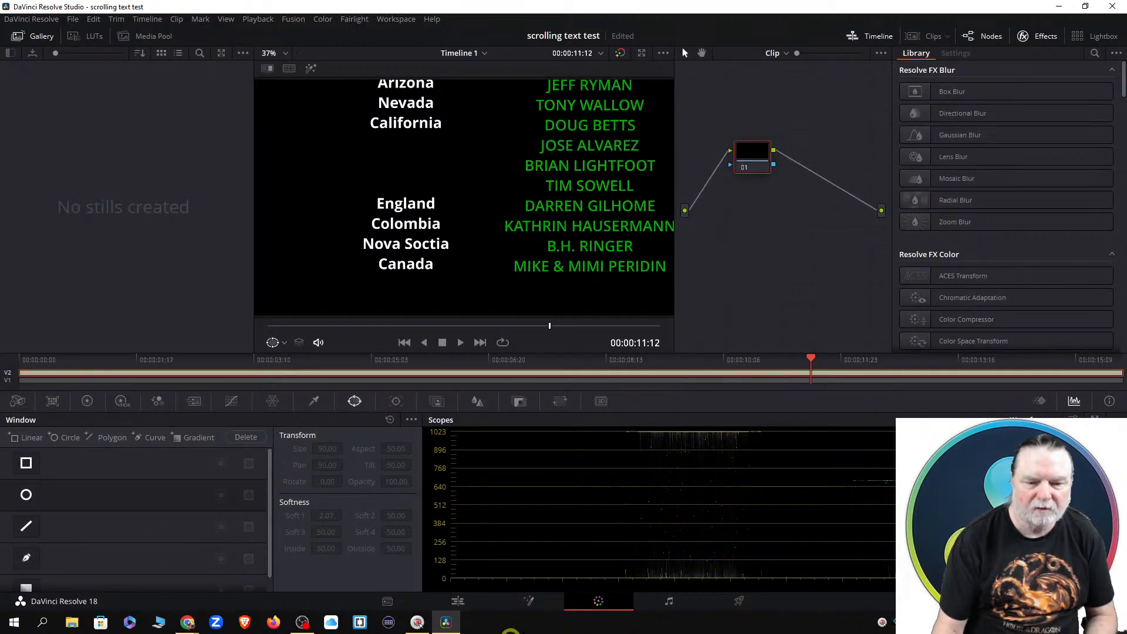
Step: Return to the Fusion page and set the main text's vertical anchor to 0.06 at the first frame
left_click(527, 600)
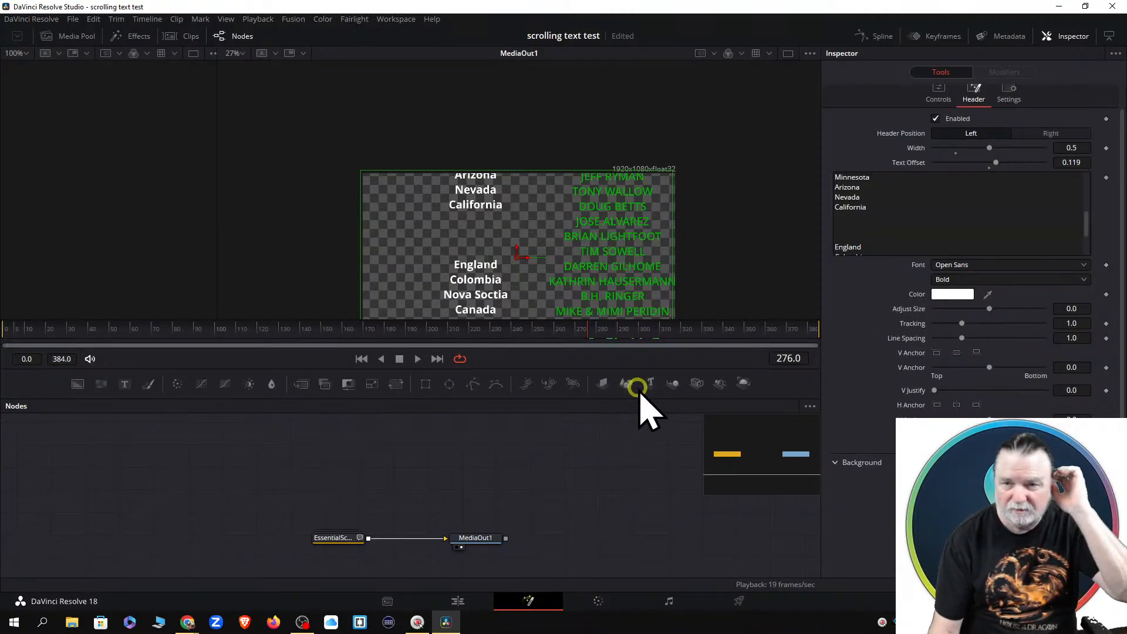
left_click(937, 88)
left_click(357, 358)
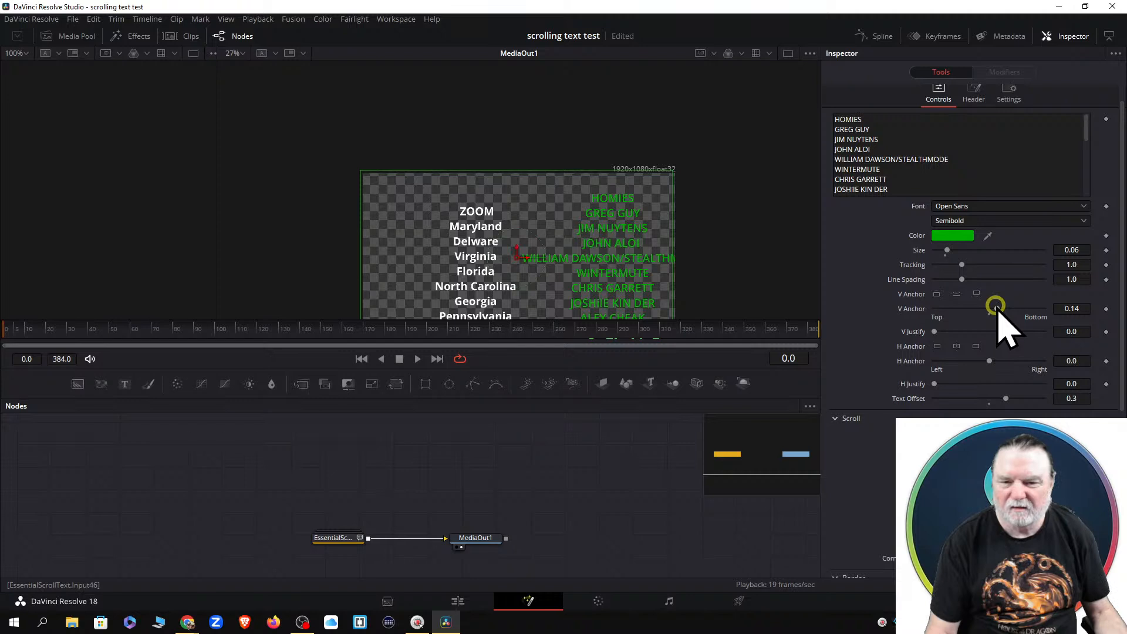
left_click_drag(996, 307, 992, 305)
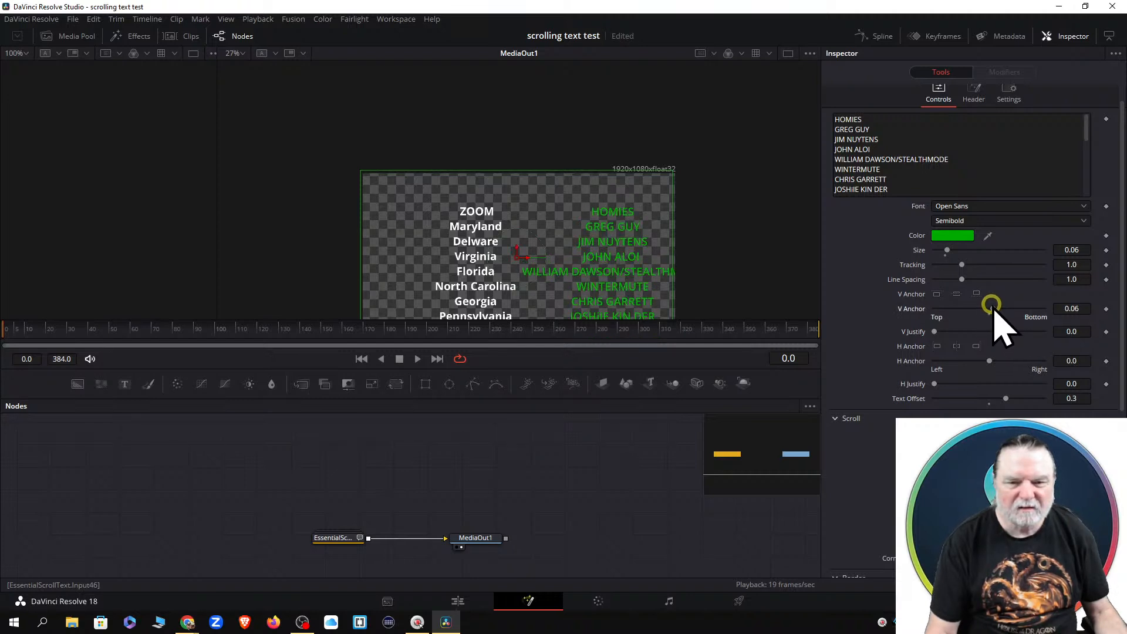
left_click(992, 306)
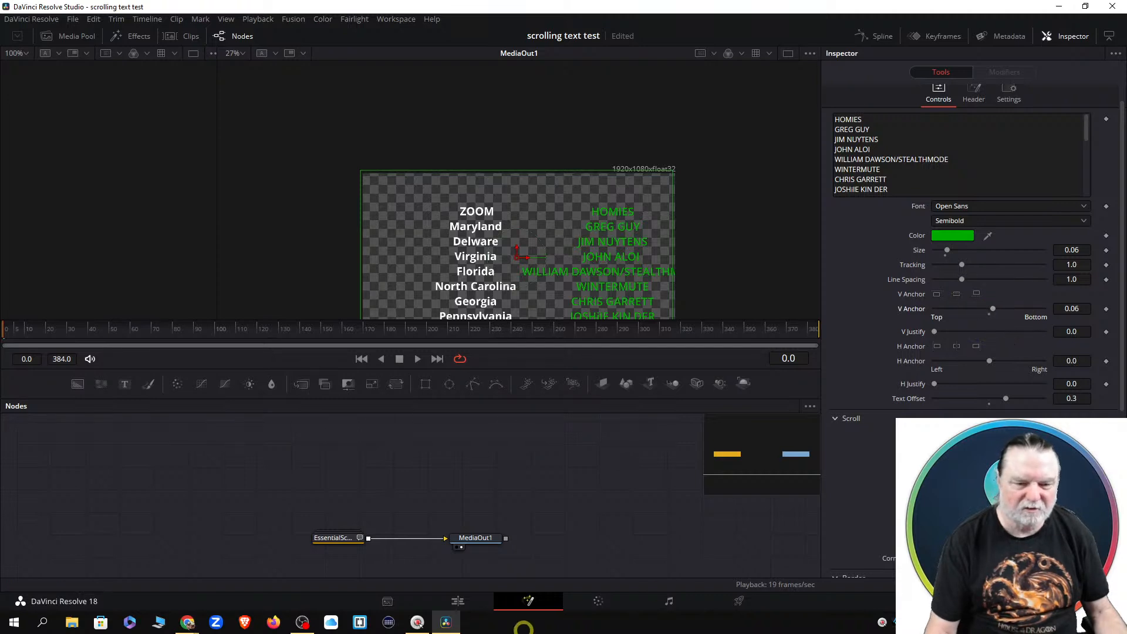
Step: Play the credits on the Fusion page and stop at frame 260 to compare the lower rows of both columns
left_click(450, 578)
left_click(417, 358)
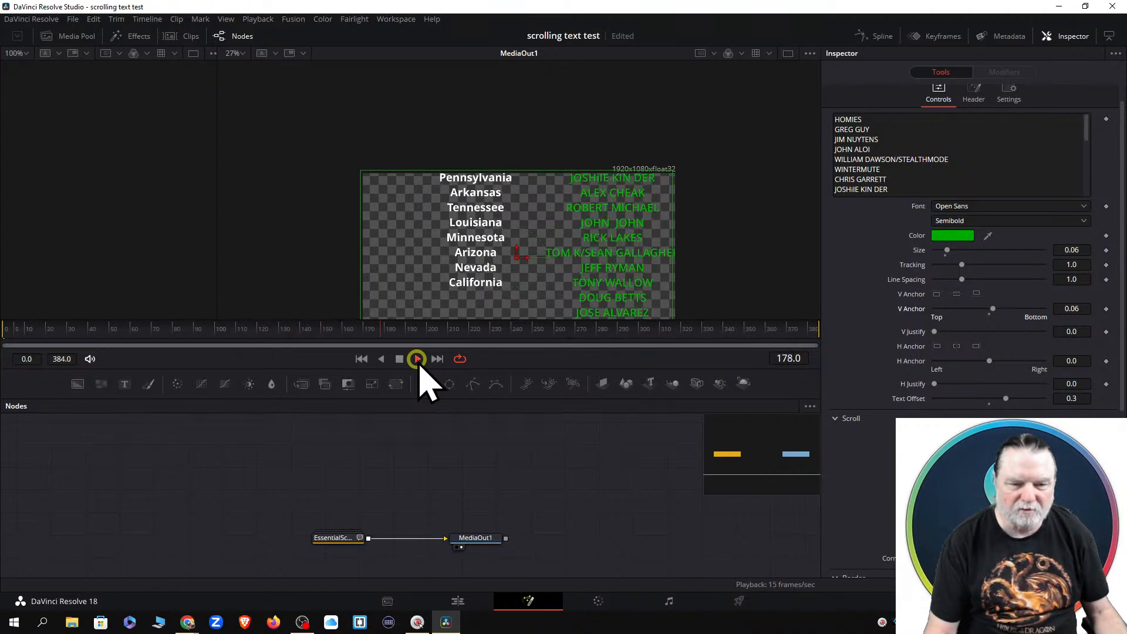
left_click(400, 359)
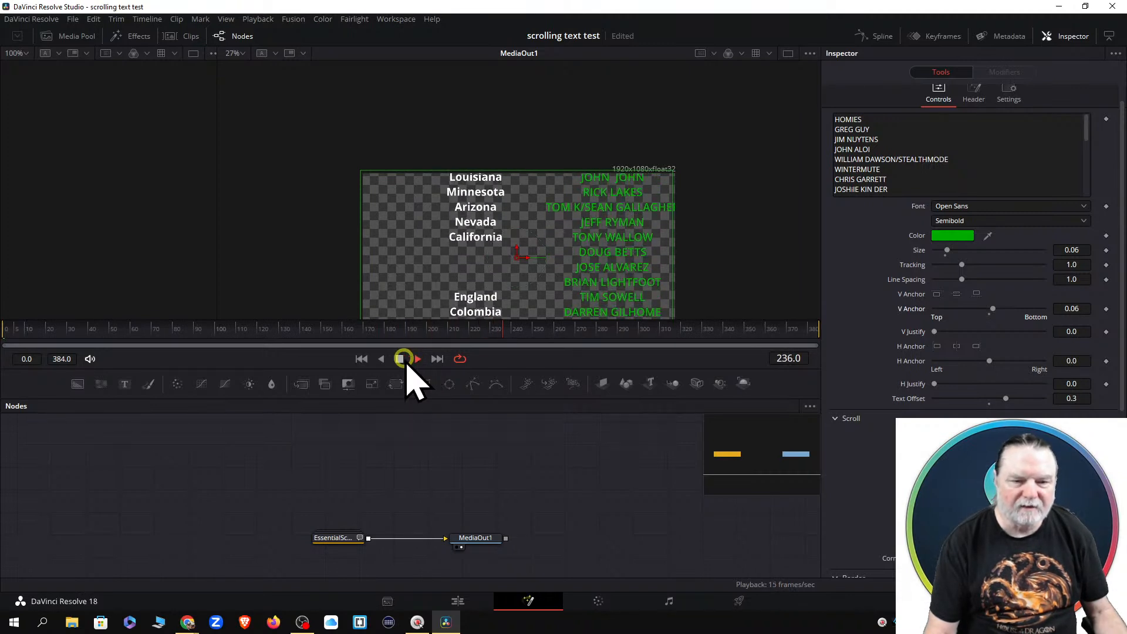
left_click(399, 358)
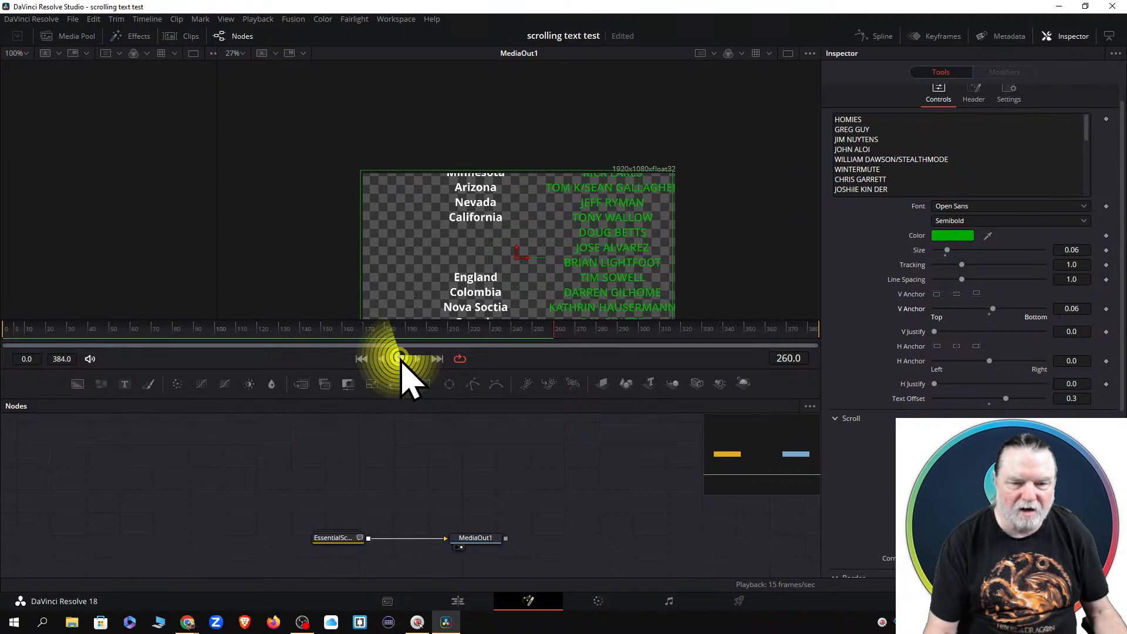
left_click(497, 289)
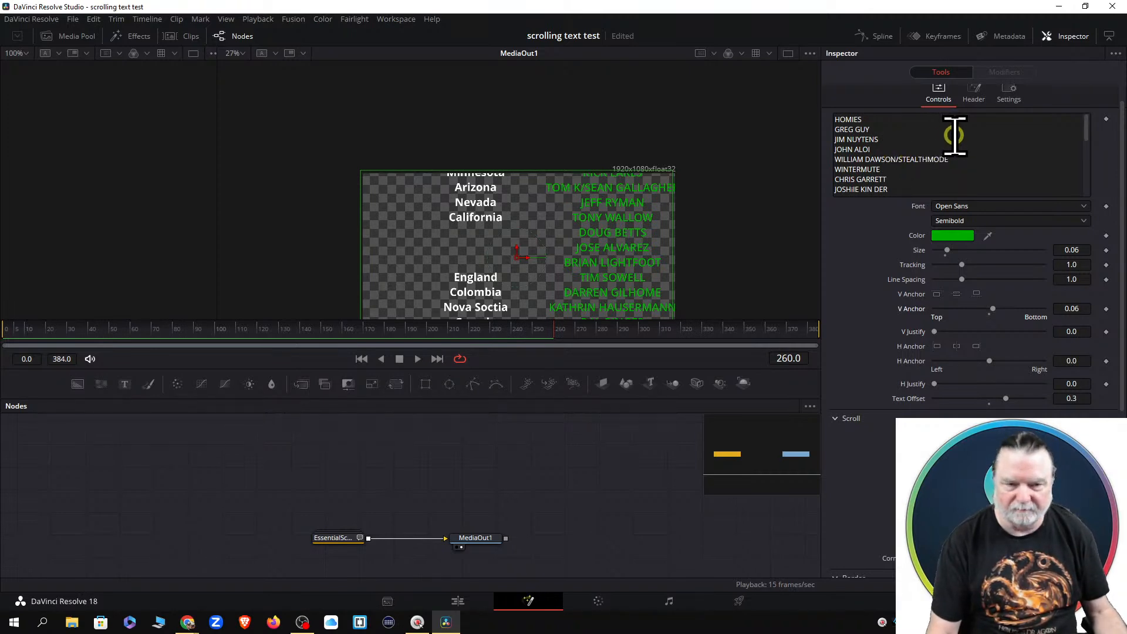
Step: Insert one blank line after California in the header list
left_click(973, 95)
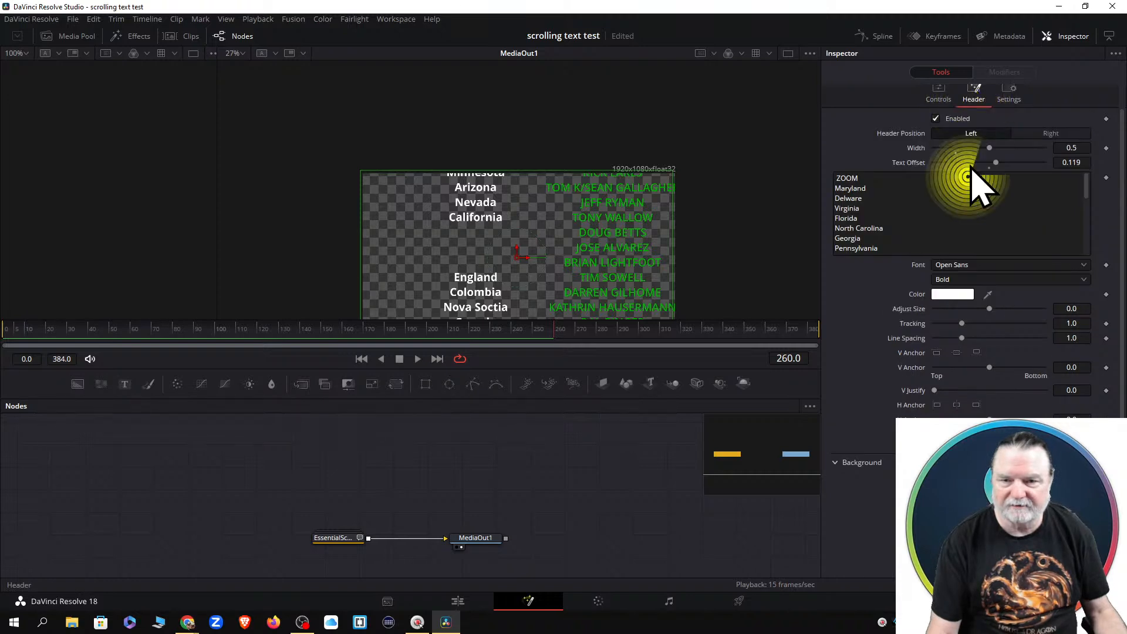
left_click_drag(1089, 184, 1090, 239)
left_click(898, 234)
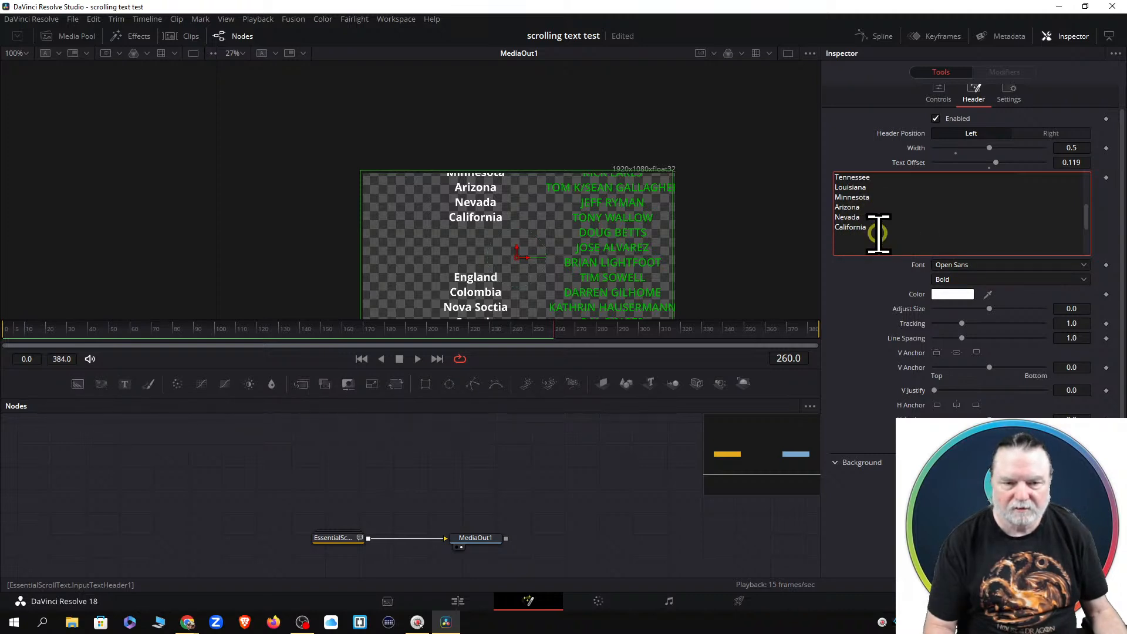
key("Return")
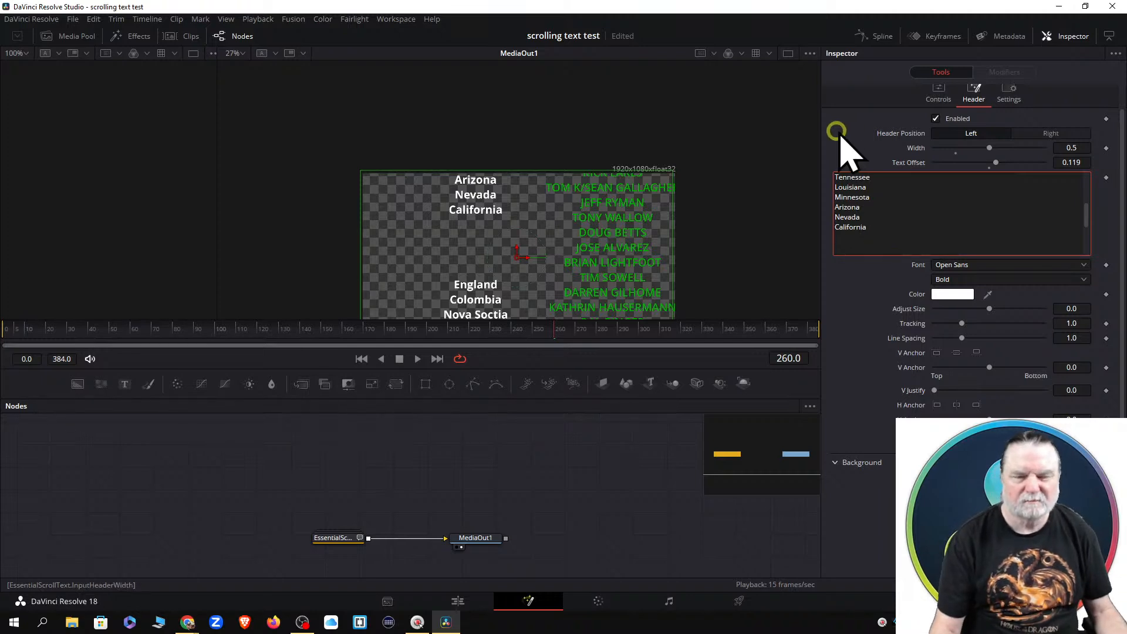
Step: Go back to the first frame and set the main text's vertical anchor to 0.11
left_click(928, 88)
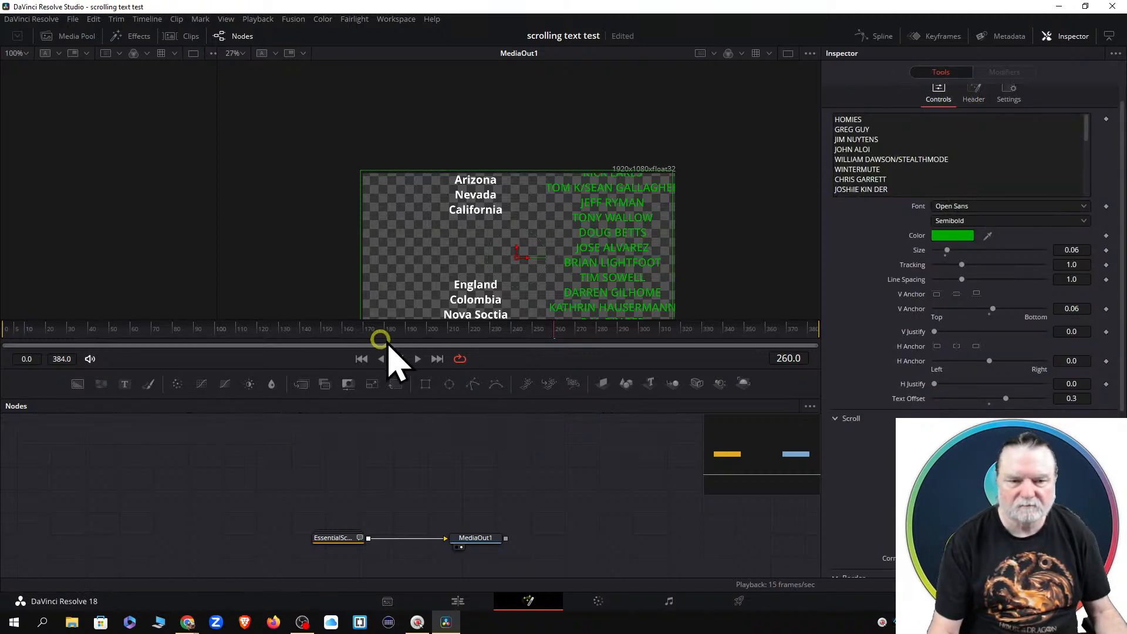
left_click(130, 338)
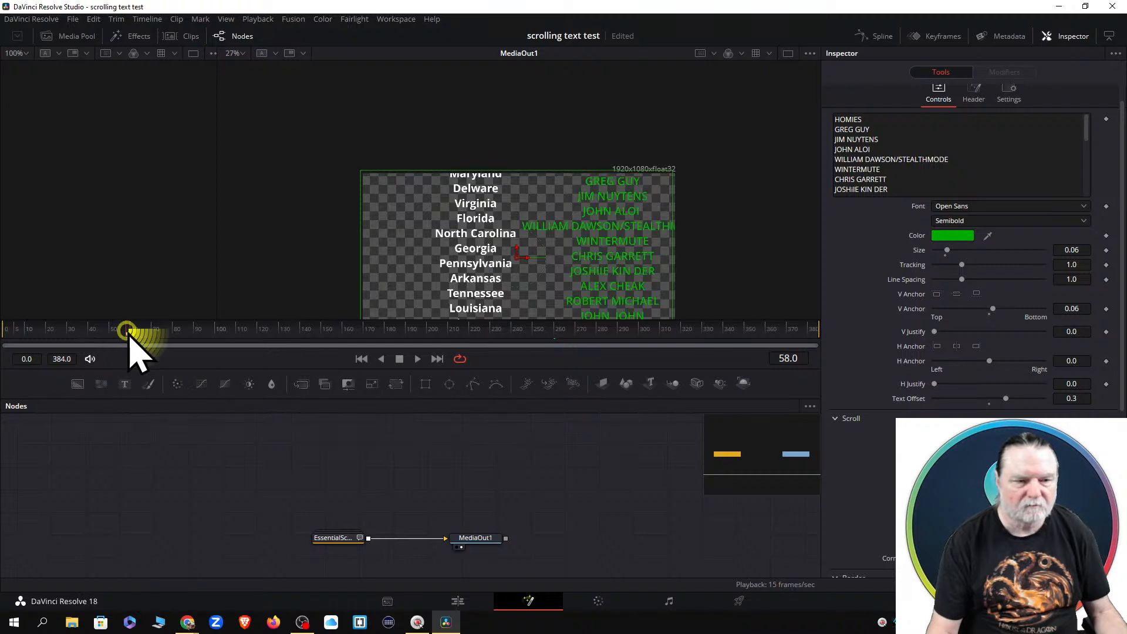
left_click(360, 359)
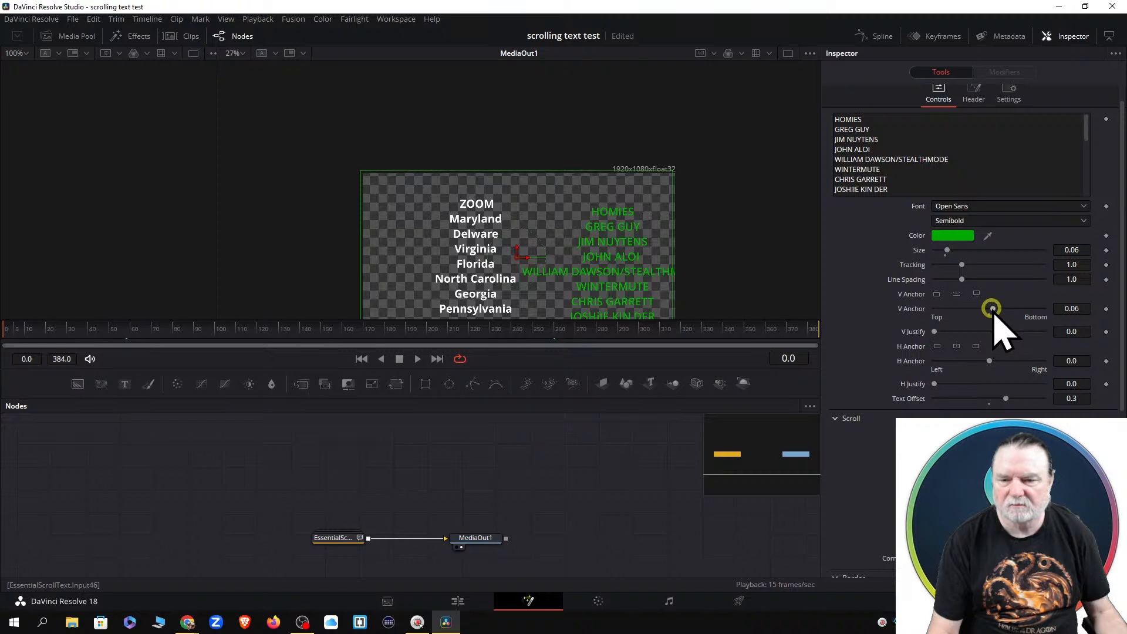
left_click_drag(992, 308, 994, 307)
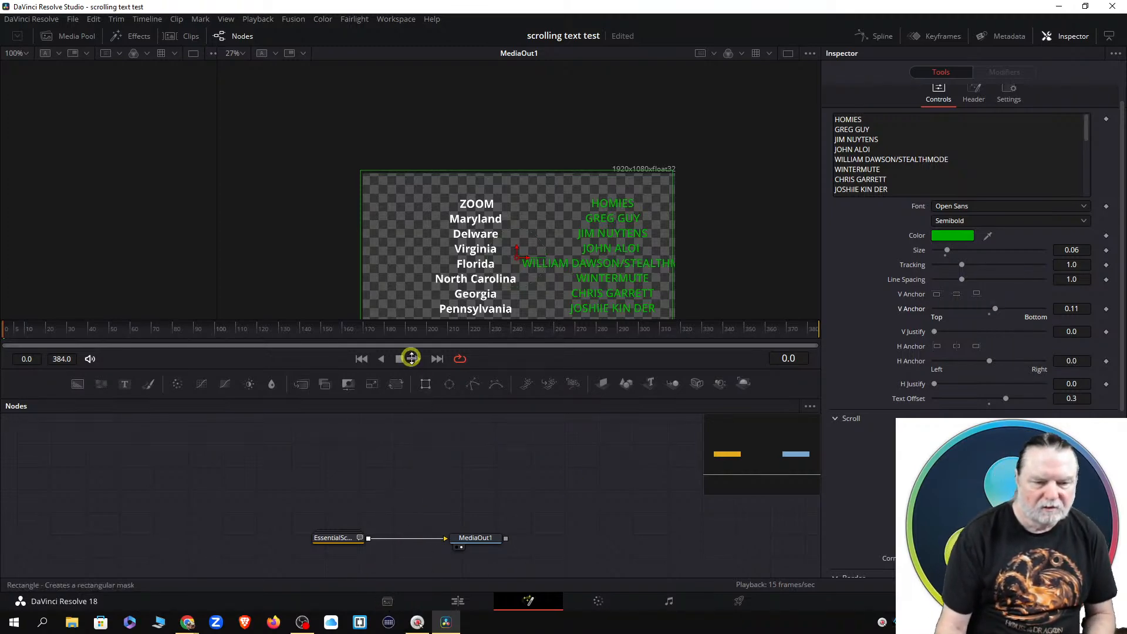
Step: Switch to the Edit page and play the credits from the start to compare the row alignment of both columns
left_click(461, 609)
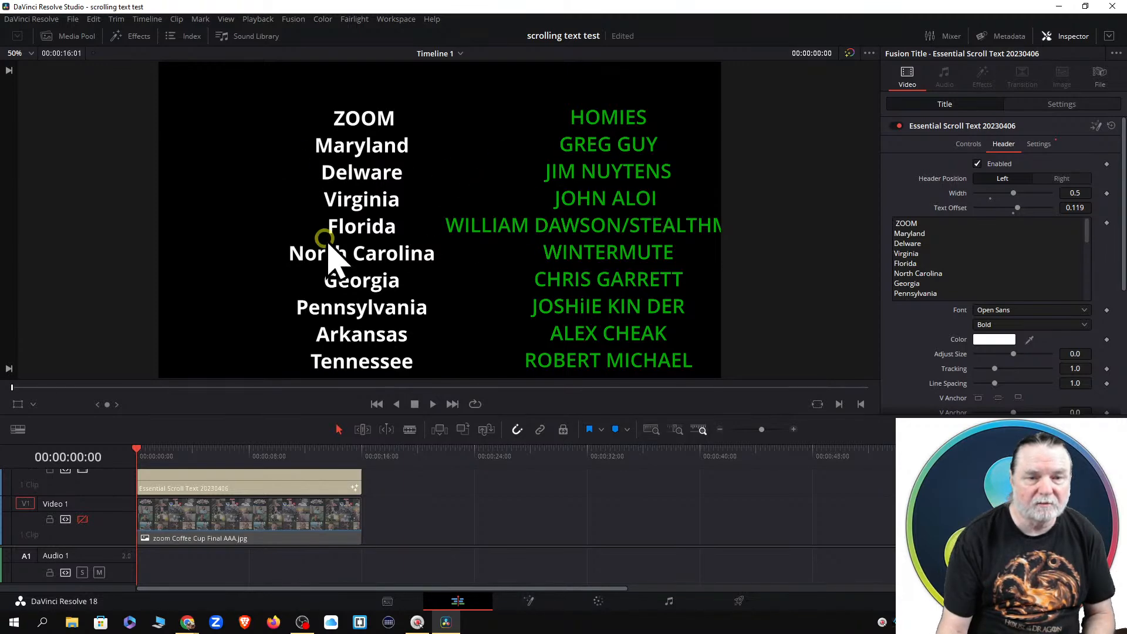
left_click(433, 404)
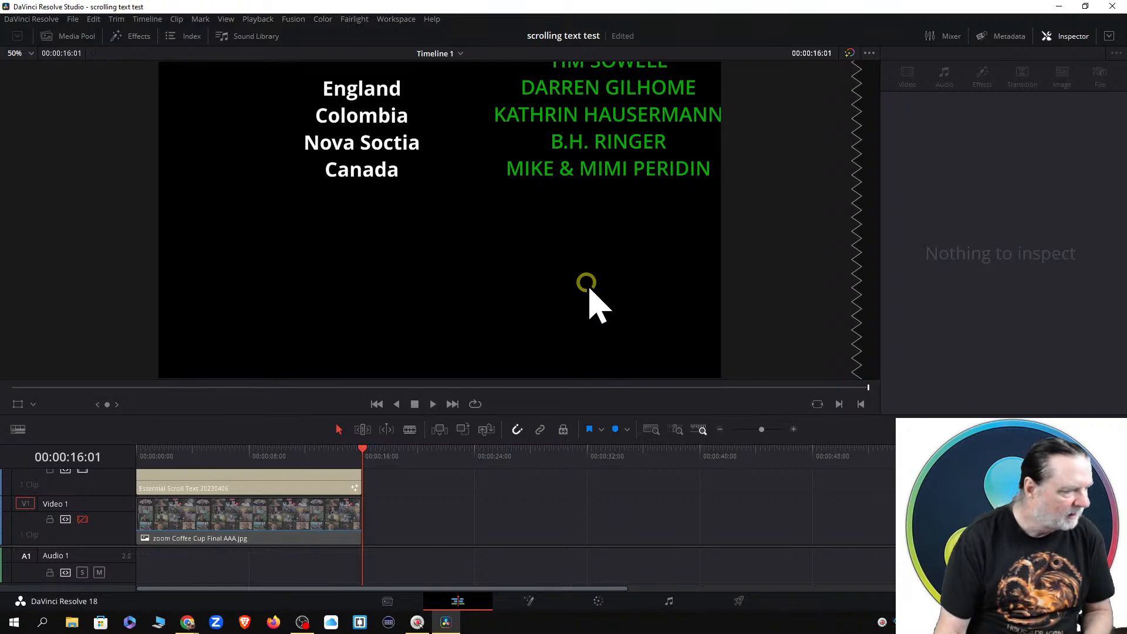
left_click(377, 404)
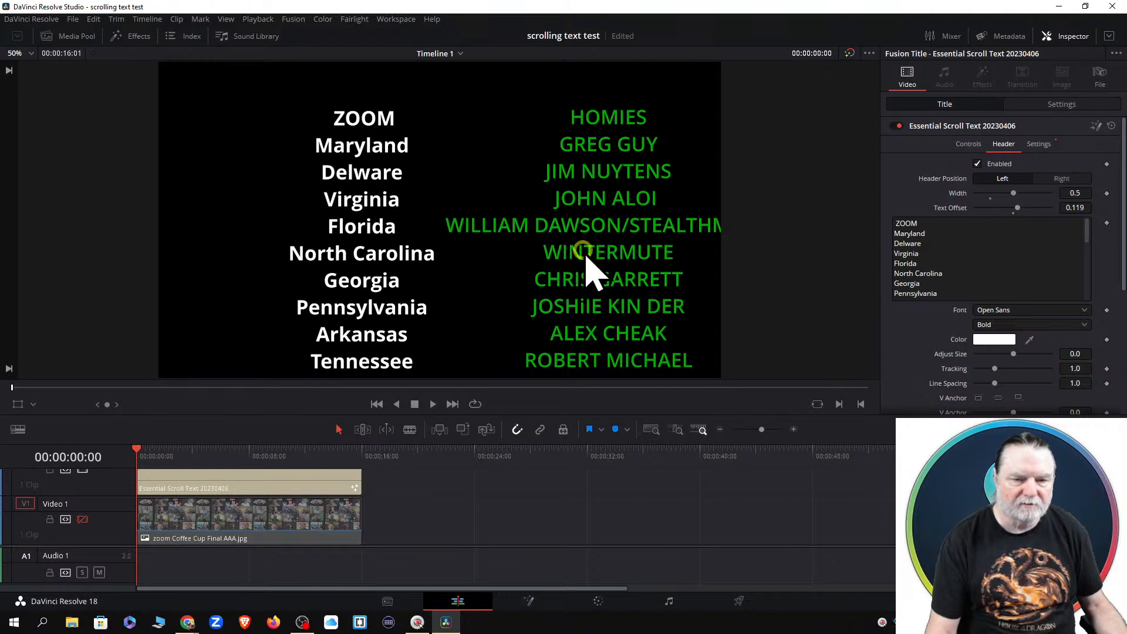
left_click(433, 405)
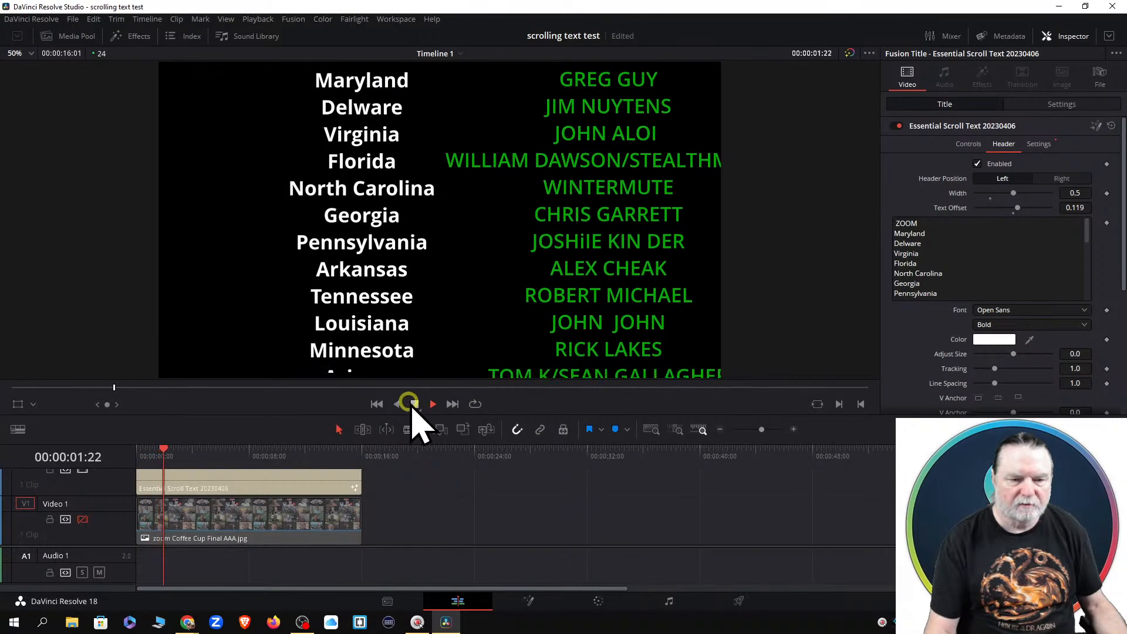
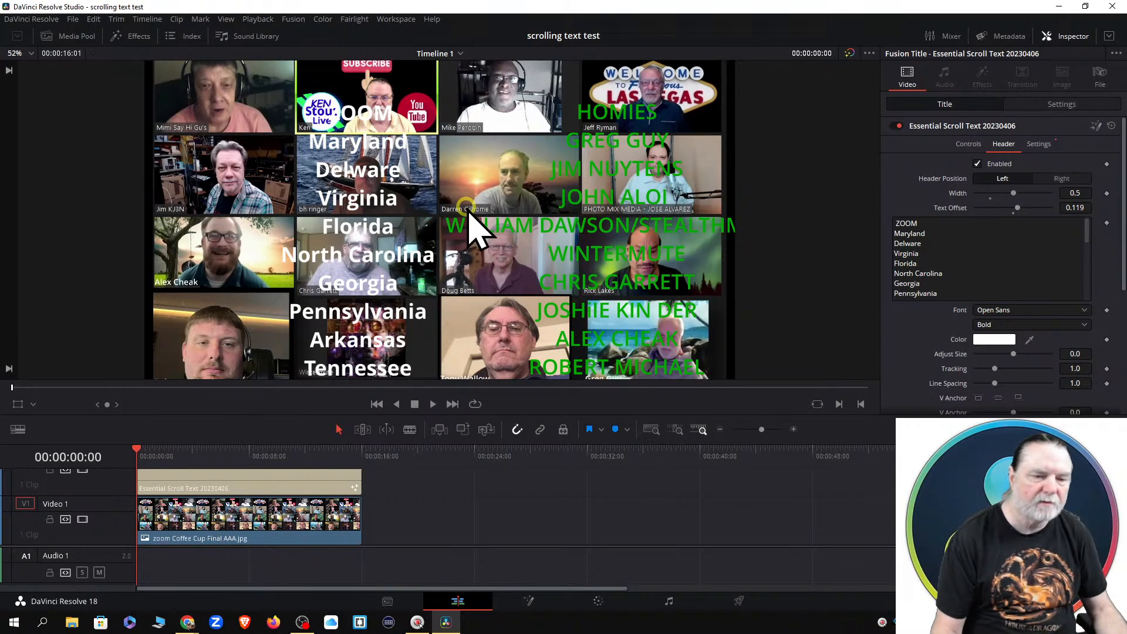
Step: Disable the Video 1 track and extend both the scroll title and the coffee cup image clip to 17:19
left_click(82, 519)
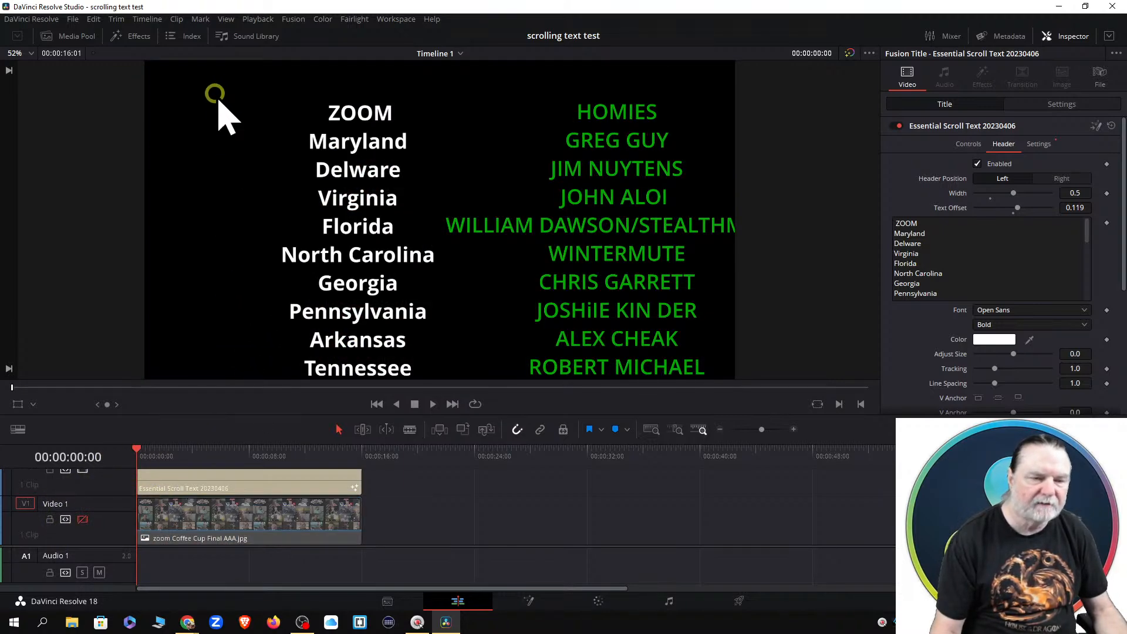
left_click(588, 103)
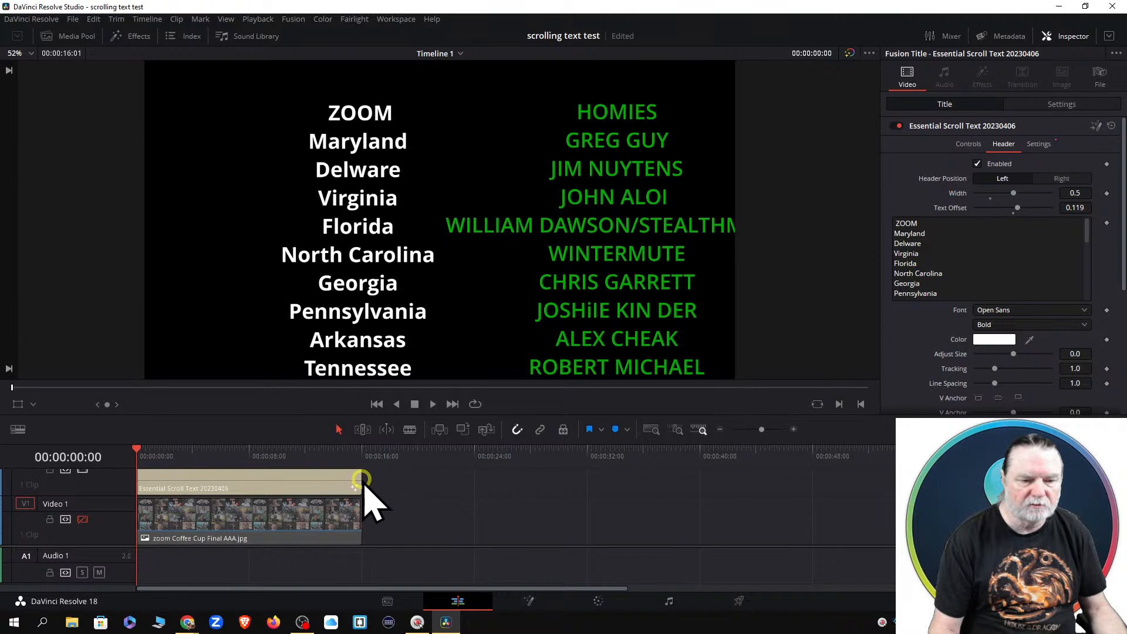
left_click_drag(360, 480, 385, 482)
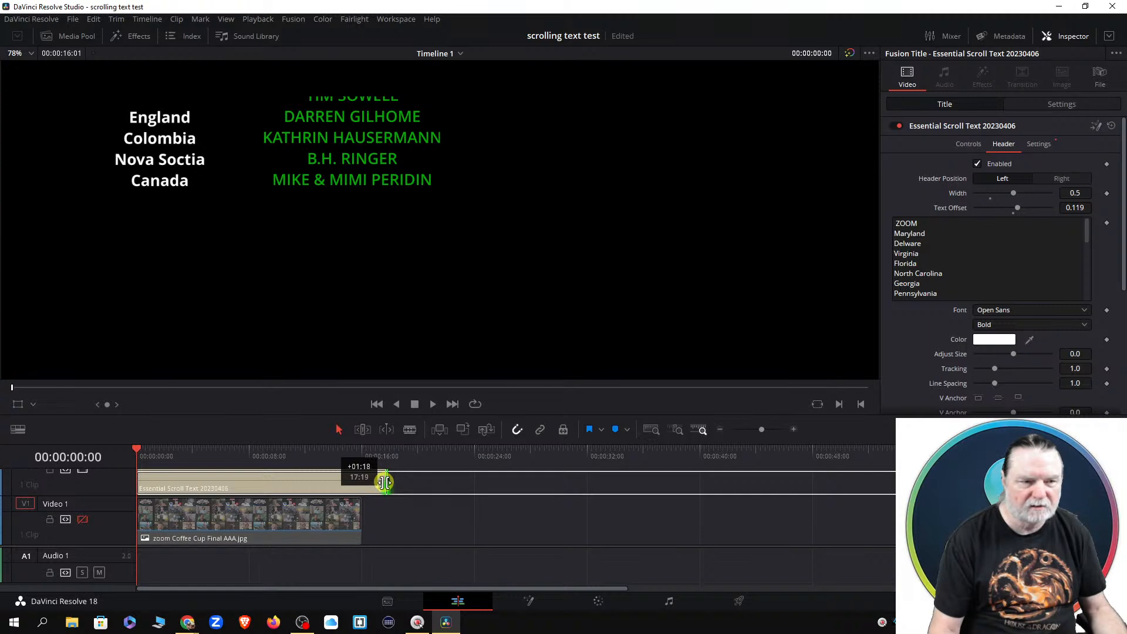
left_click_drag(384, 483, 384, 483)
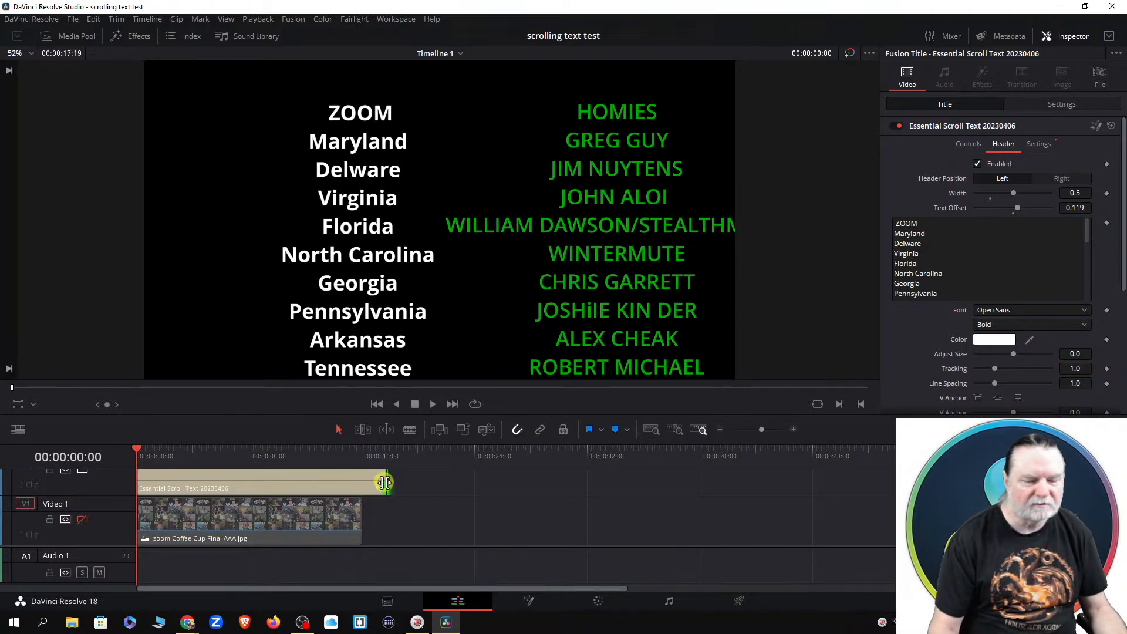
left_click_drag(361, 525, 385, 539)
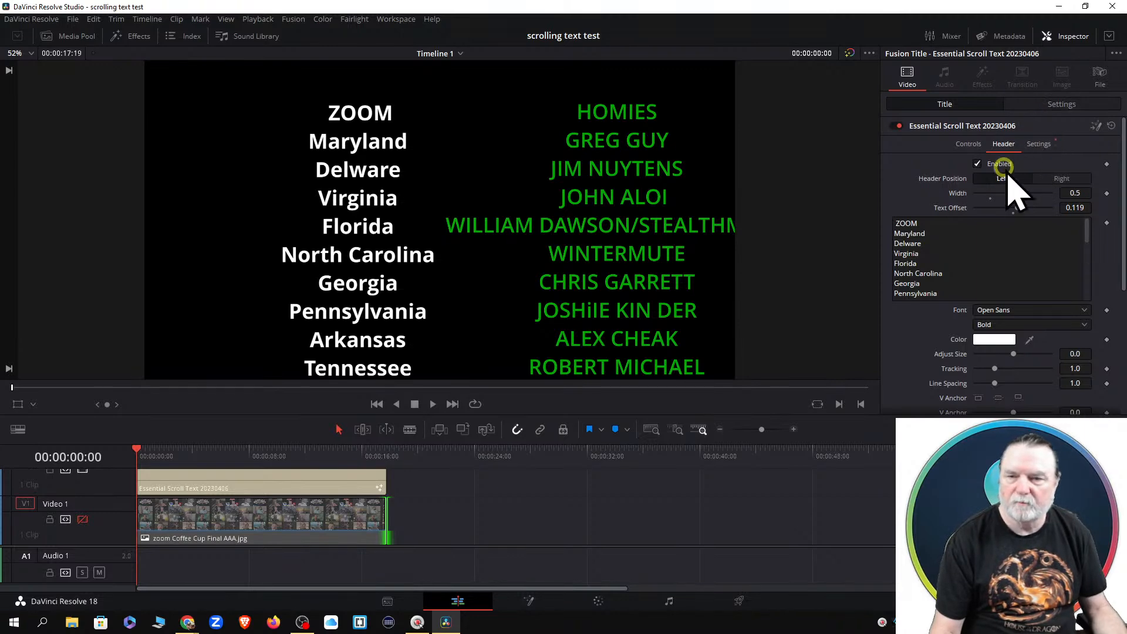
Step: Open the title on the Fusion page and place the cursor near the Canada line at the end of the header list
left_click(526, 605)
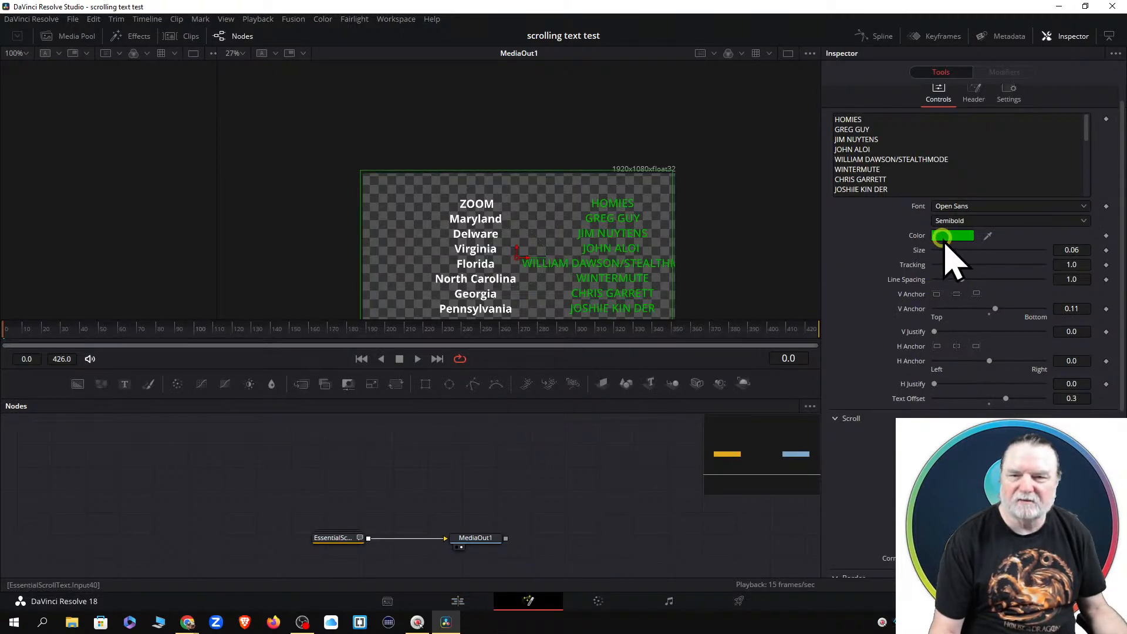
left_click(974, 93)
left_click(984, 205)
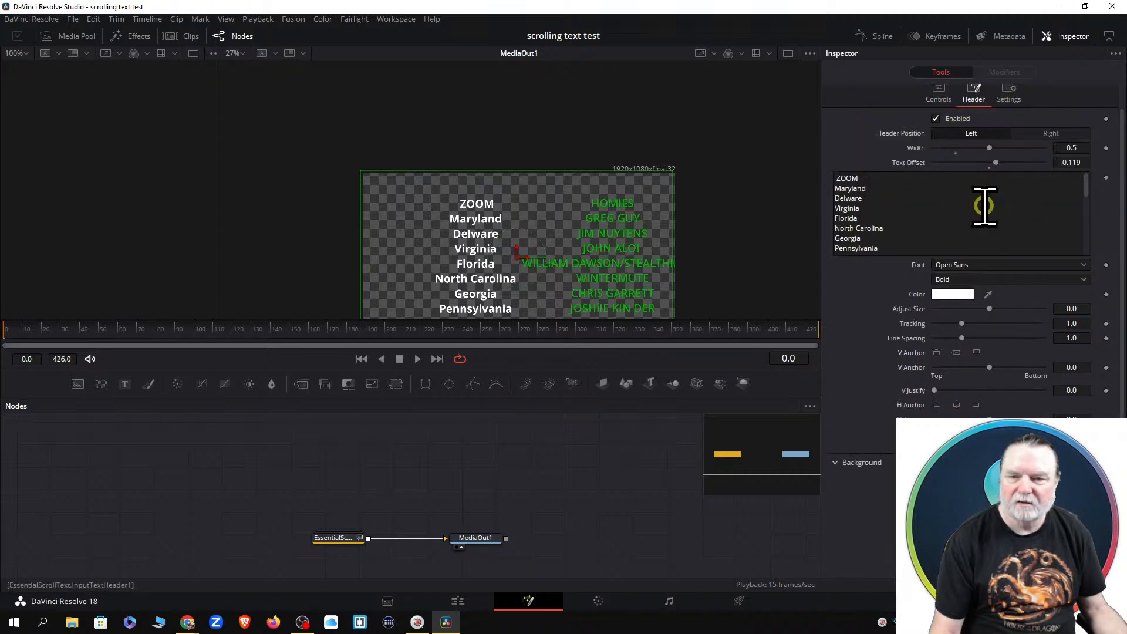
left_click_drag(1086, 183, 1084, 252)
left_click(1021, 244)
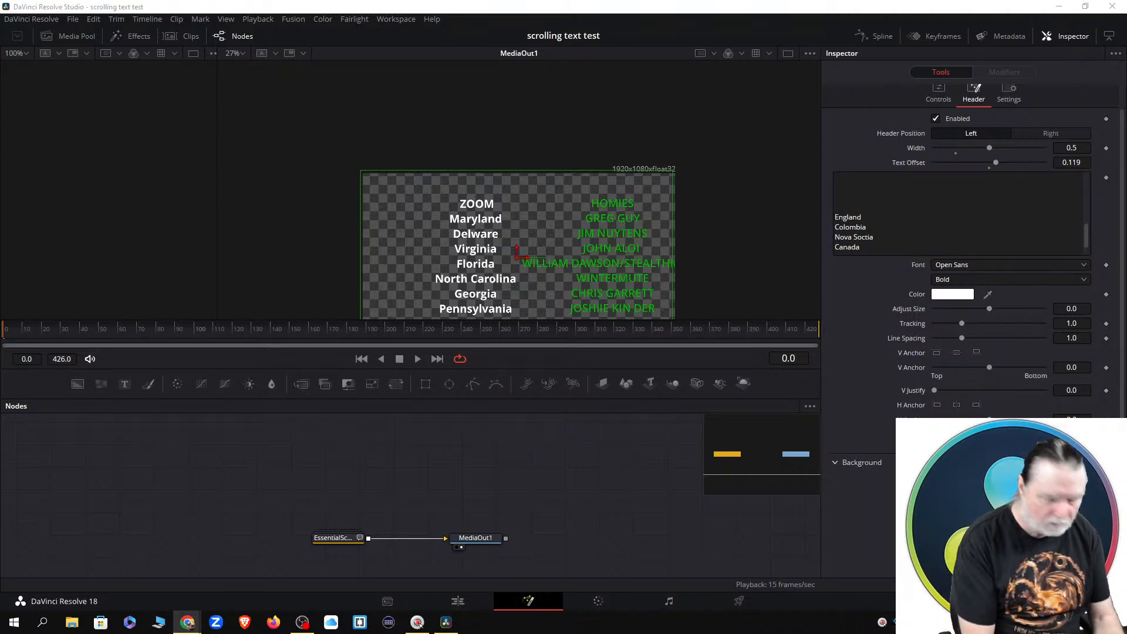
Step: Check the spelling of "nova scotia" with a Google search in Chrome, and move the browser window out of the way
key("BackSpace")
type("a")
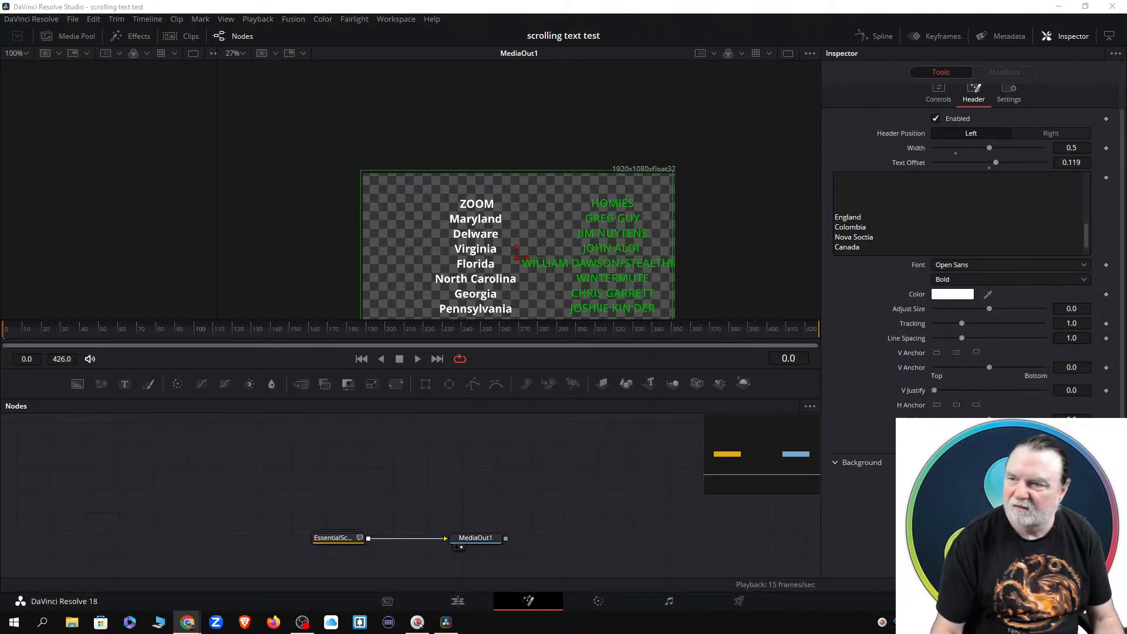
left_click_drag(1020, 83, 159, 94)
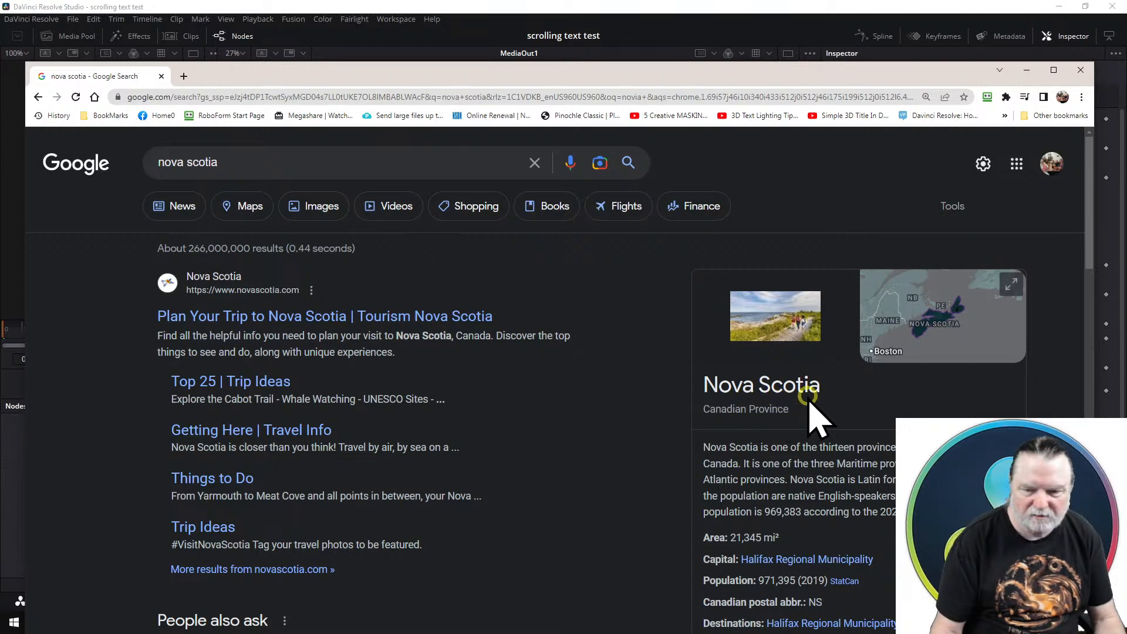
left_click_drag(788, 75, 1126, 71)
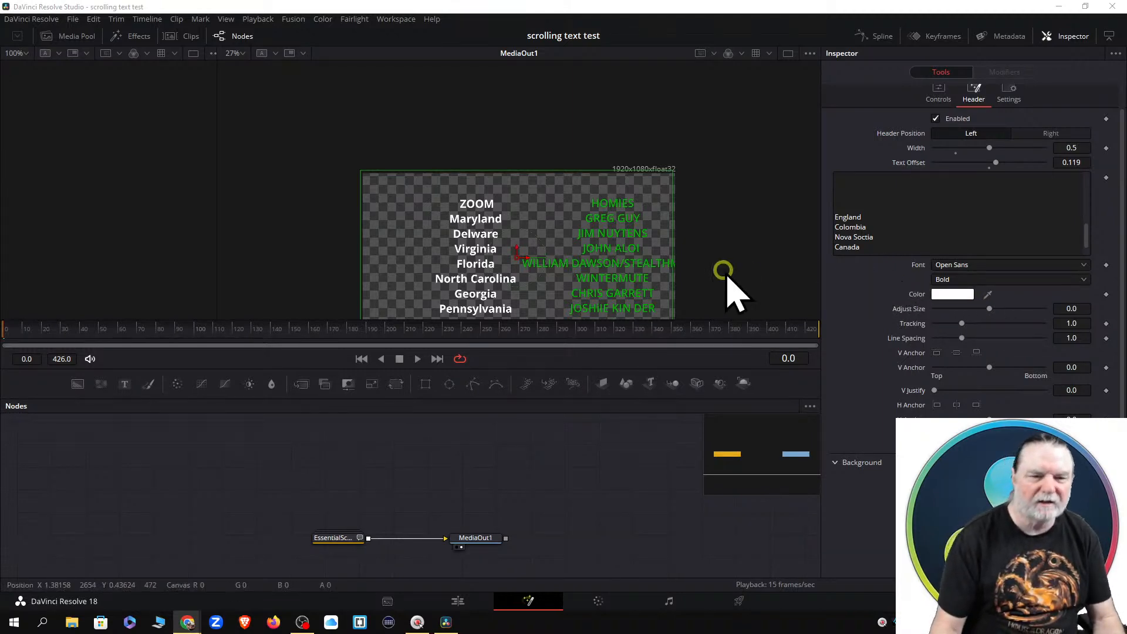
Step: Show the end of the credits around frame 316 and correct the header line above Canada to "Nova Scotia"
left_click_drag(588, 340, 606, 338)
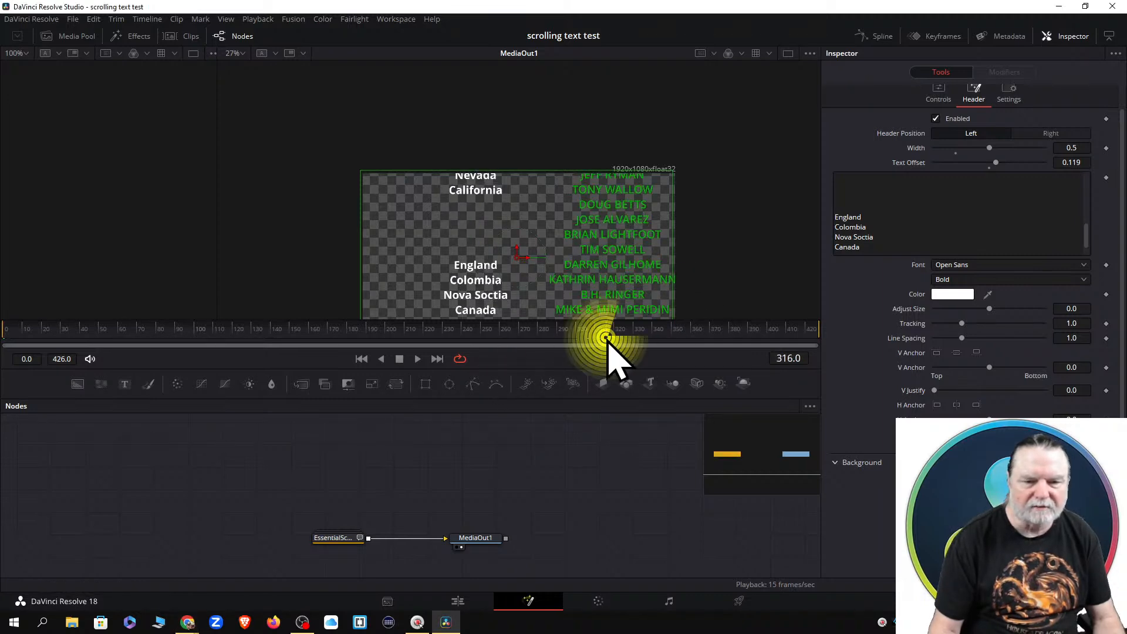
left_click(881, 236)
left_click(881, 236)
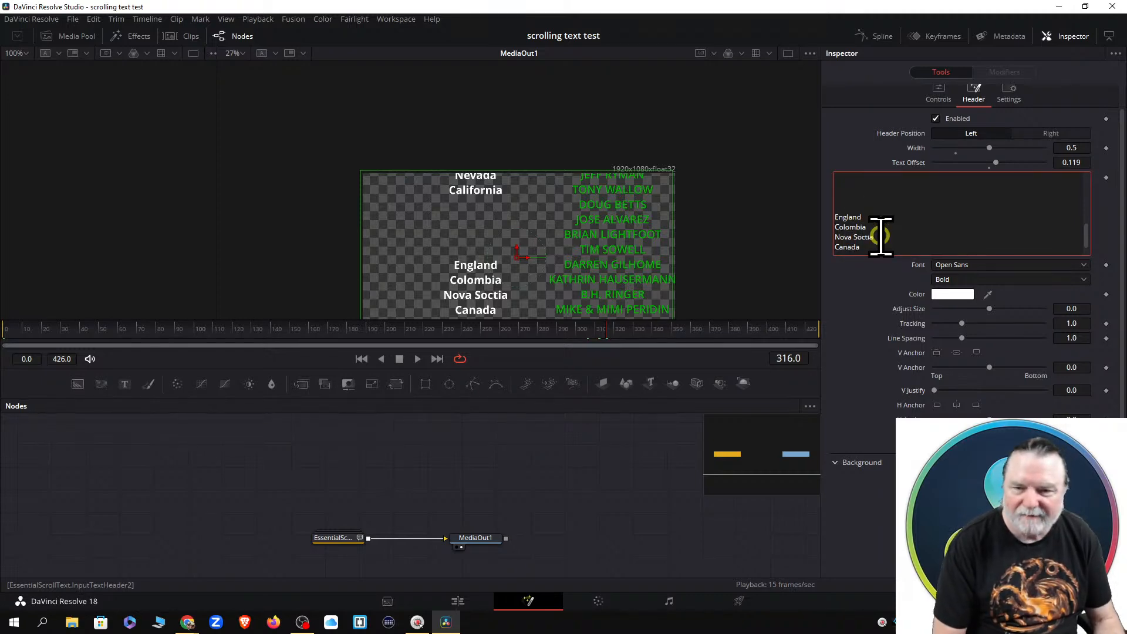
key("Left")
key("Left")
key("Left")
key("Left")
key("Left")
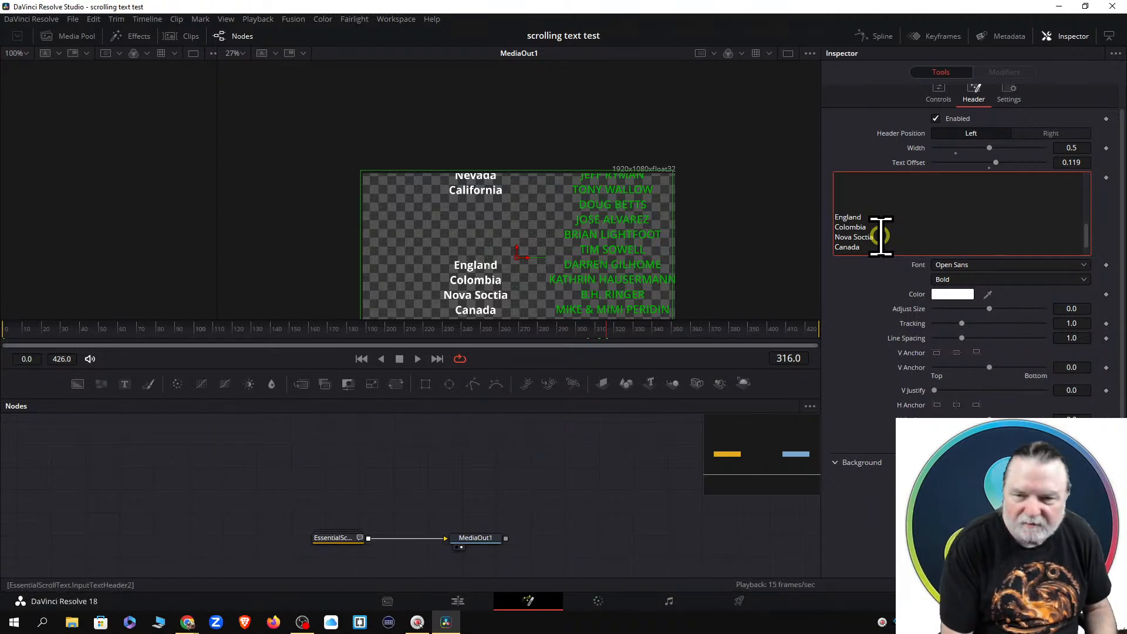
key("Delete")
key("Right")
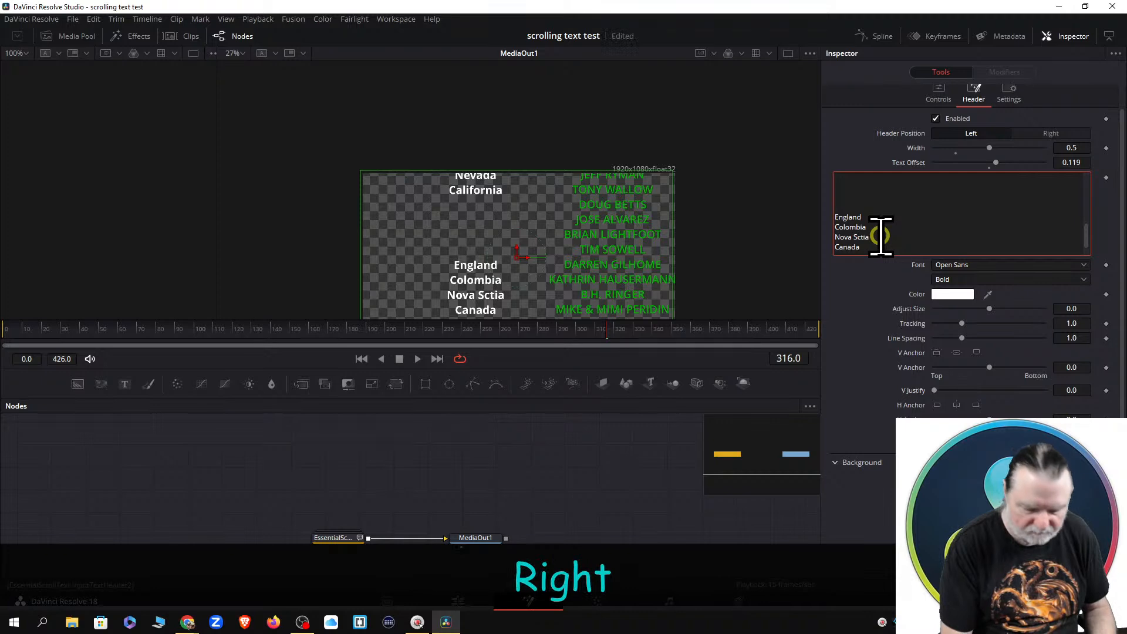
type("o")
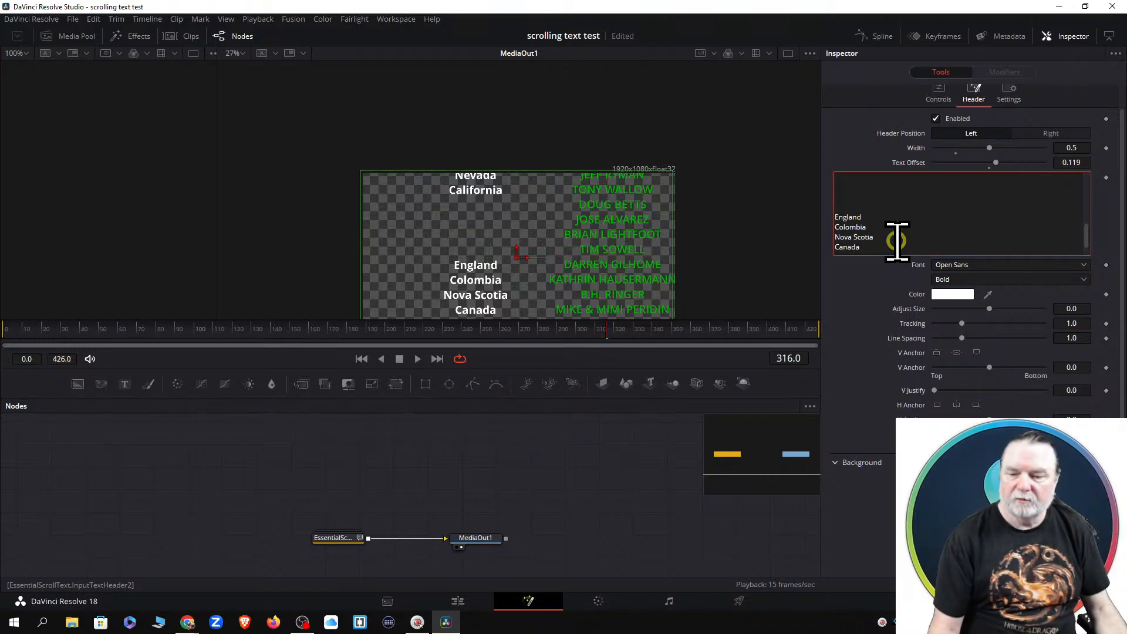
left_click(823, 205)
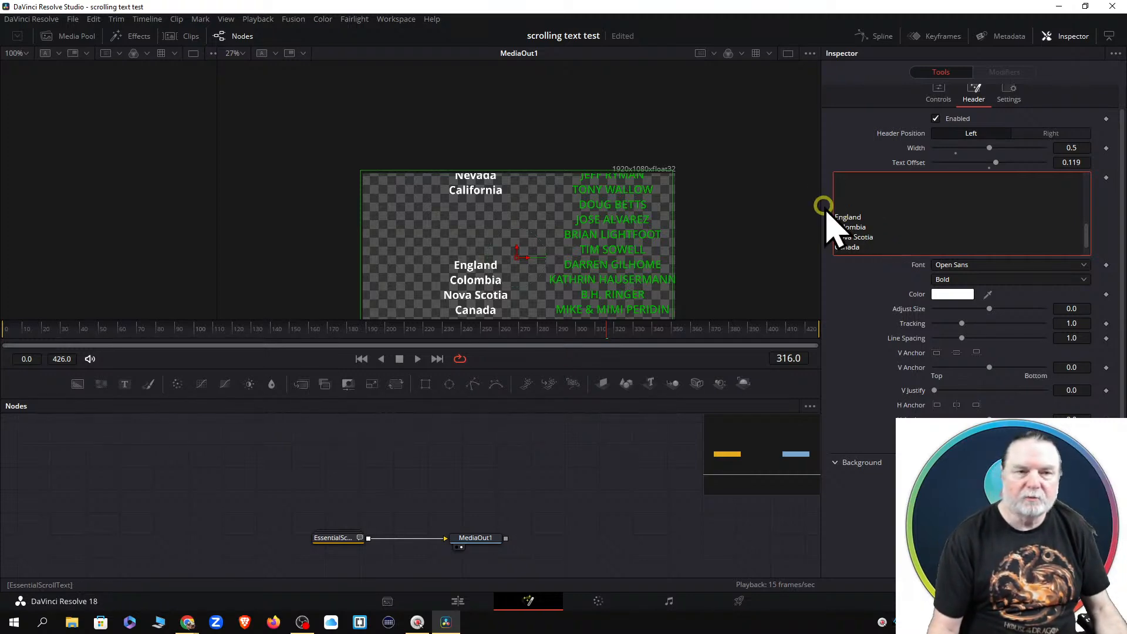
Step: Return to the Edit page, play the credits from the start to the end of the clip, and go back to the first frame
left_click(456, 602)
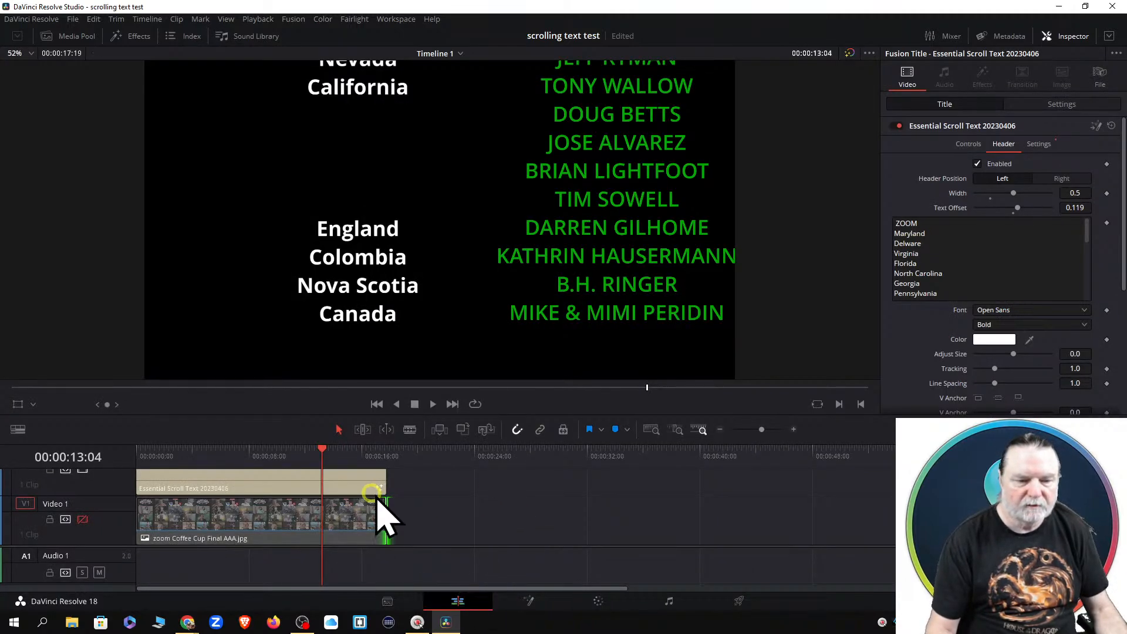
left_click_drag(321, 451, 120, 454)
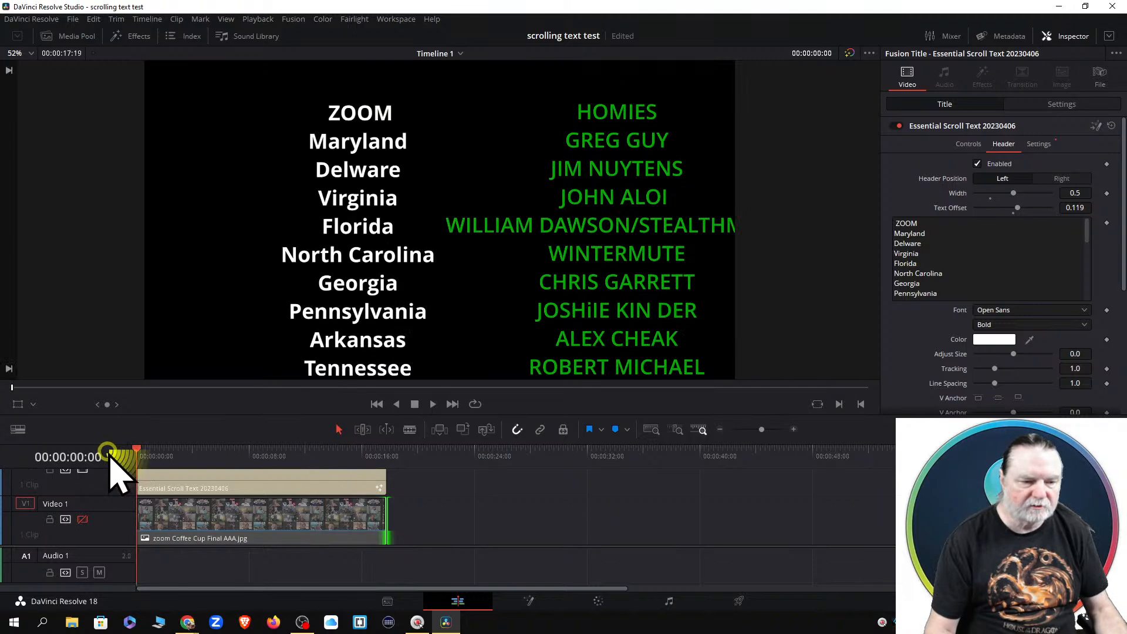
key("space")
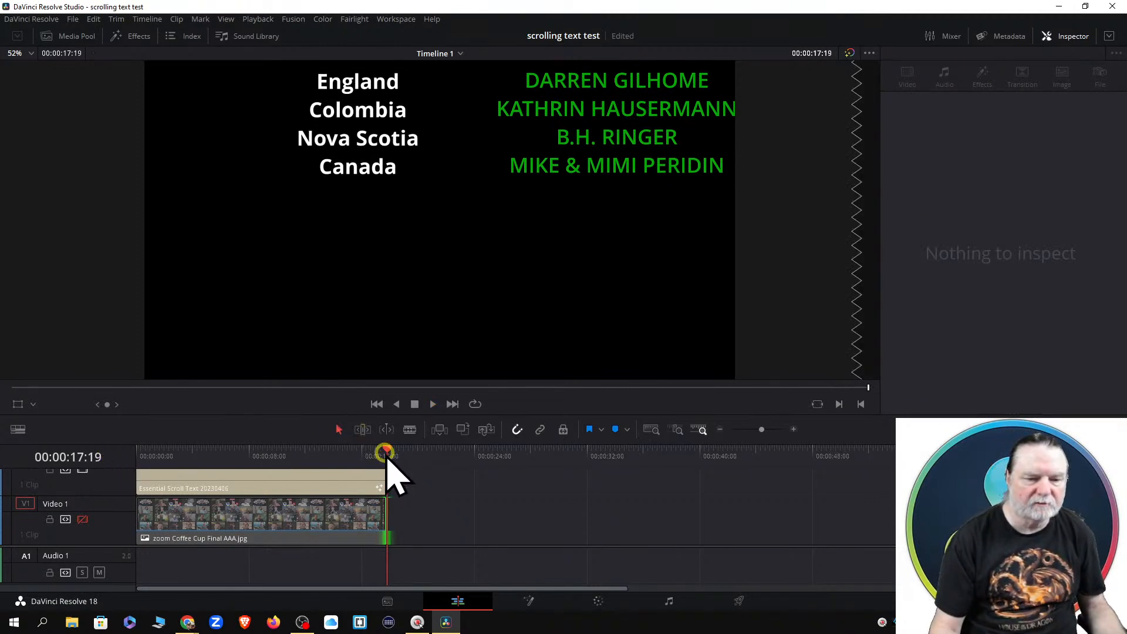
left_click_drag(385, 455, 115, 457)
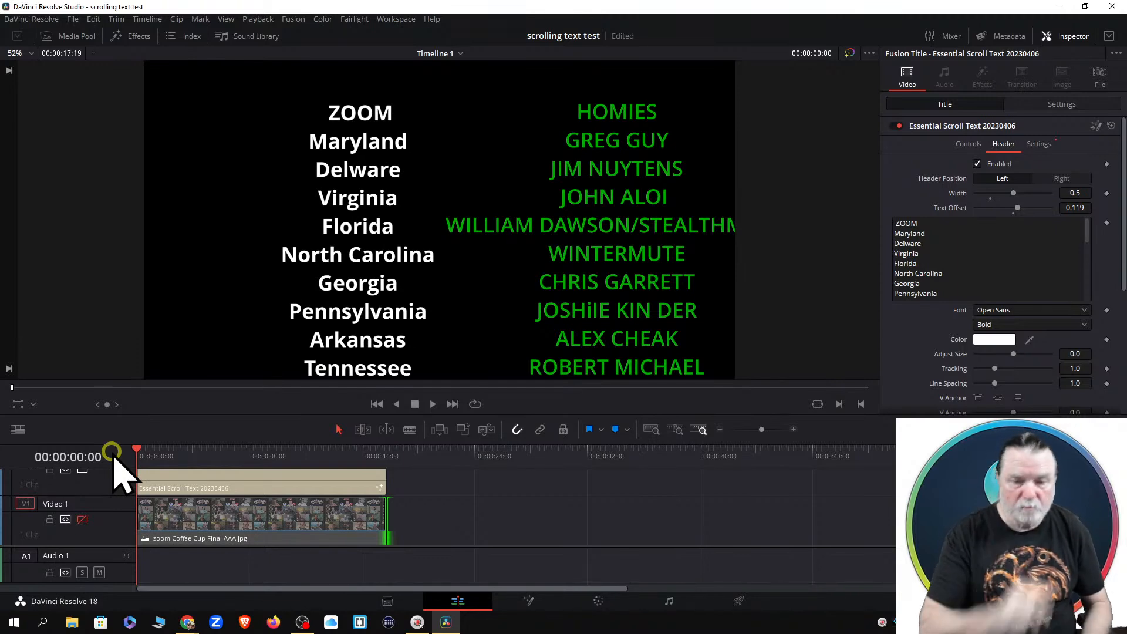
Step: On the Fusion page, try to move the scroll text's center down so the credits start near the lower edge of the frame
left_click(528, 504)
left_click(528, 599)
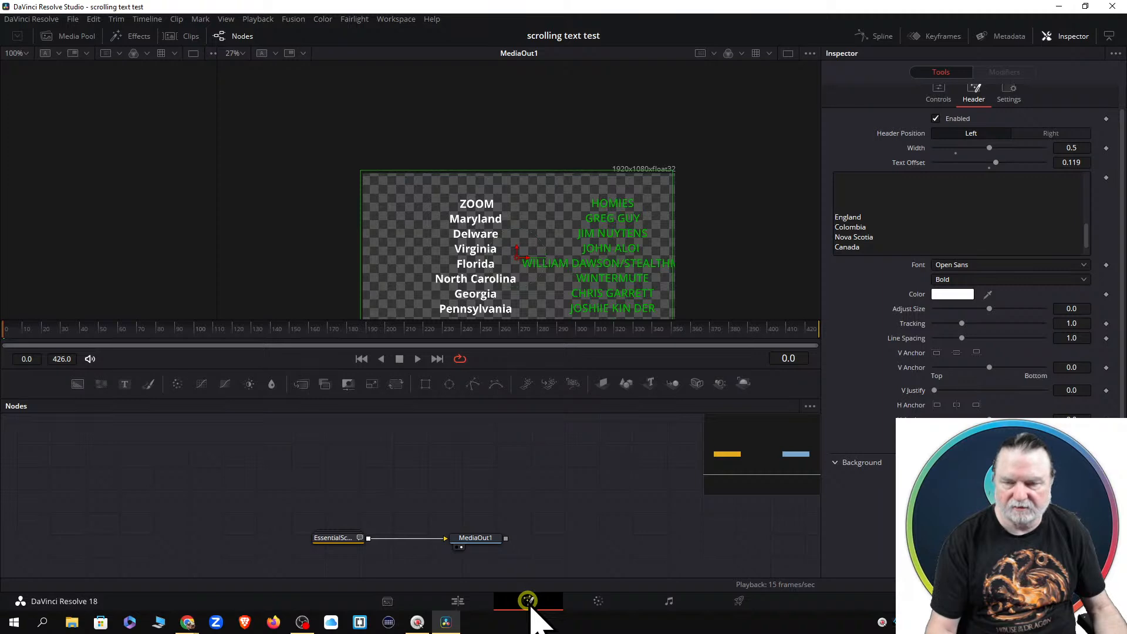
left_click(332, 537)
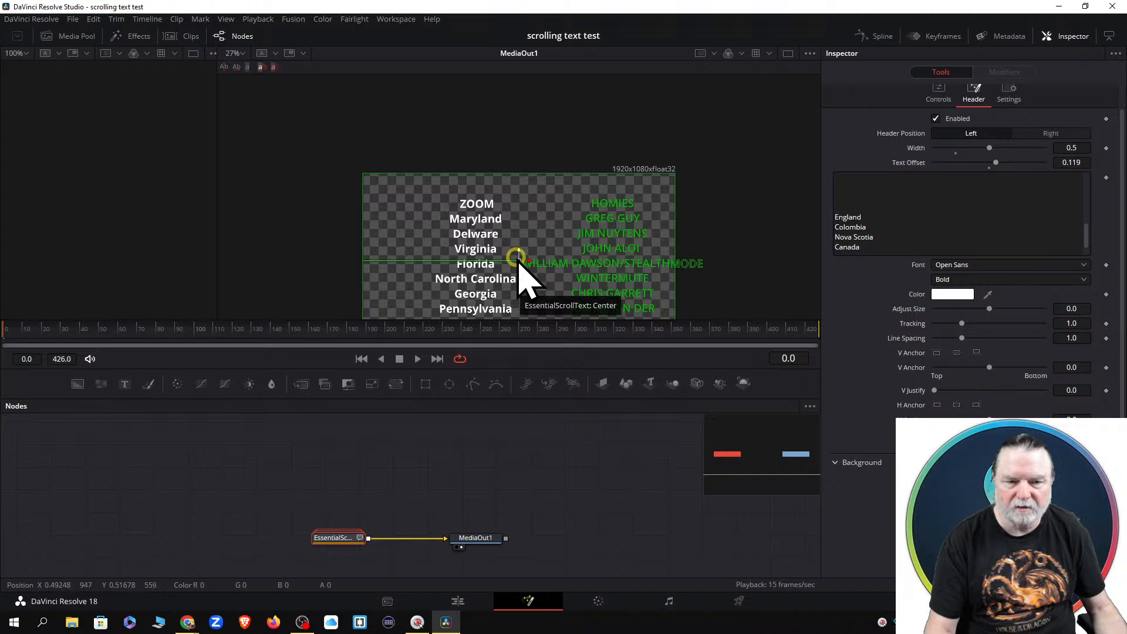
left_click_drag(520, 261, 514, 296)
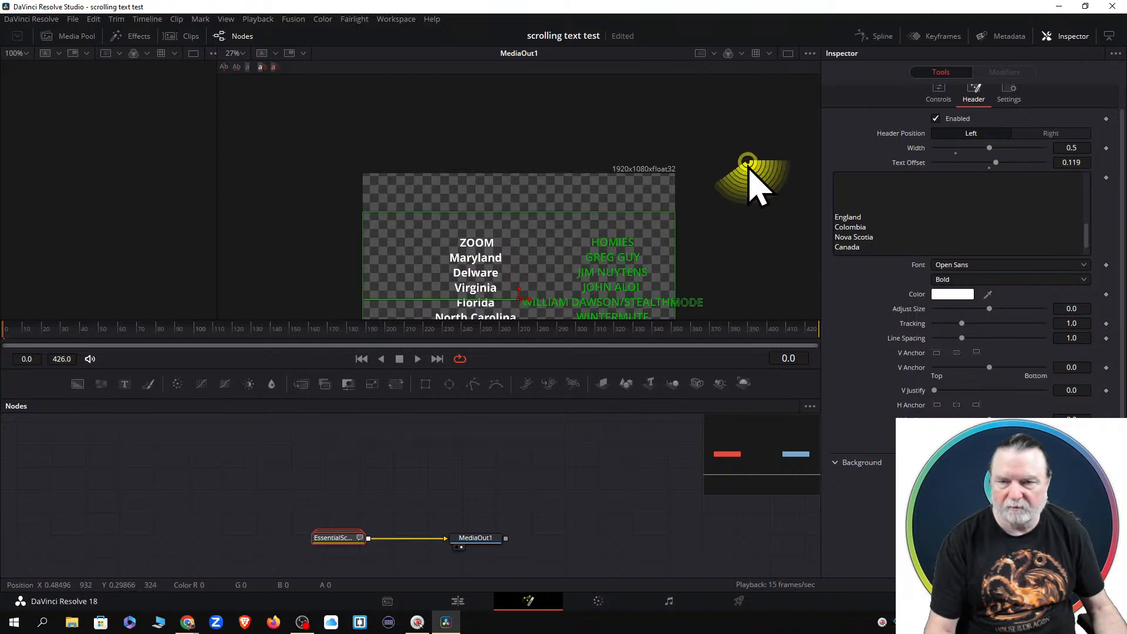
left_click(939, 89)
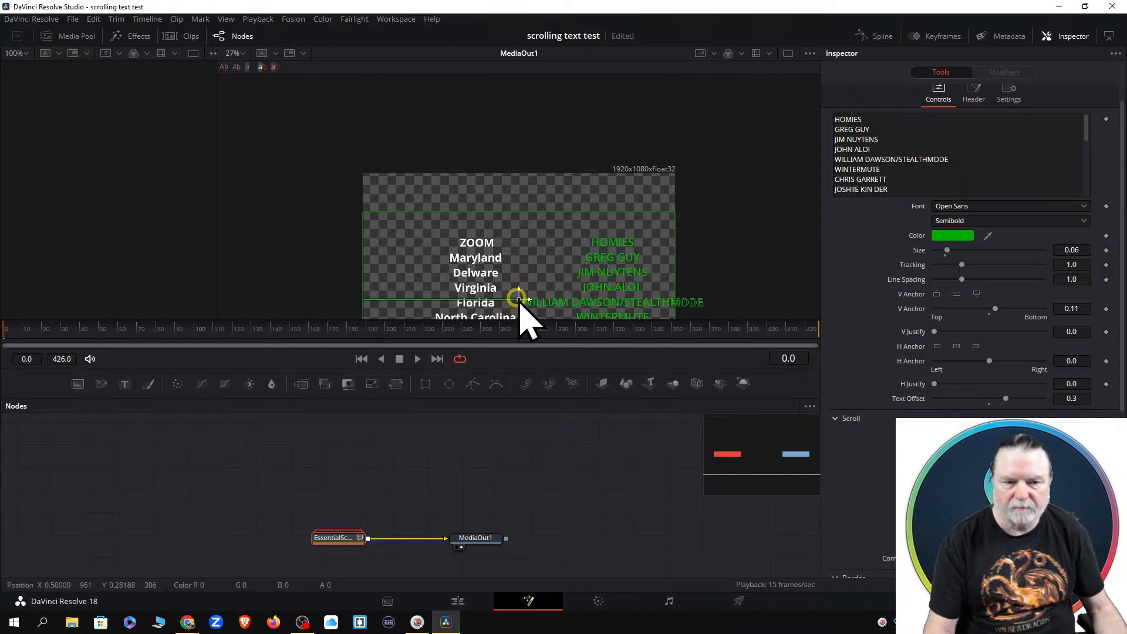
mouse_move(518, 300)
left_mouse_down()
mouse_move(522, 264)
mouse_move(519, 286)
left_mouse_up()
left_click_drag(523, 276, 517, 243)
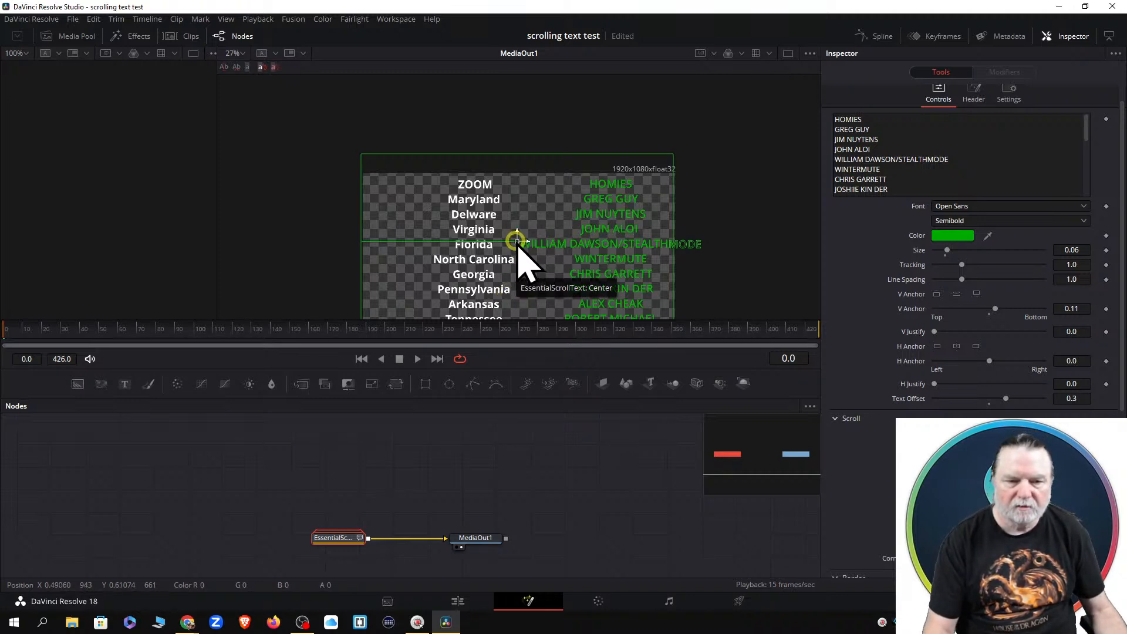
left_click_drag(516, 240, 510, 387)
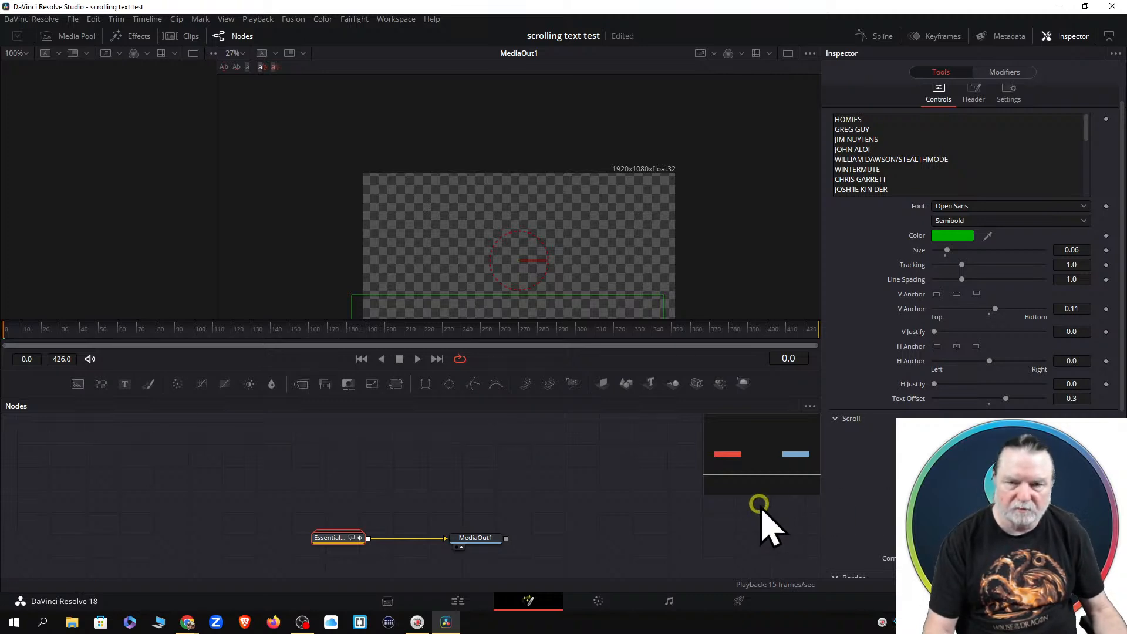
Step: Check the credits' start position on the Edit page, and preview the scroll from the first frame on the Fusion page
left_click(458, 601)
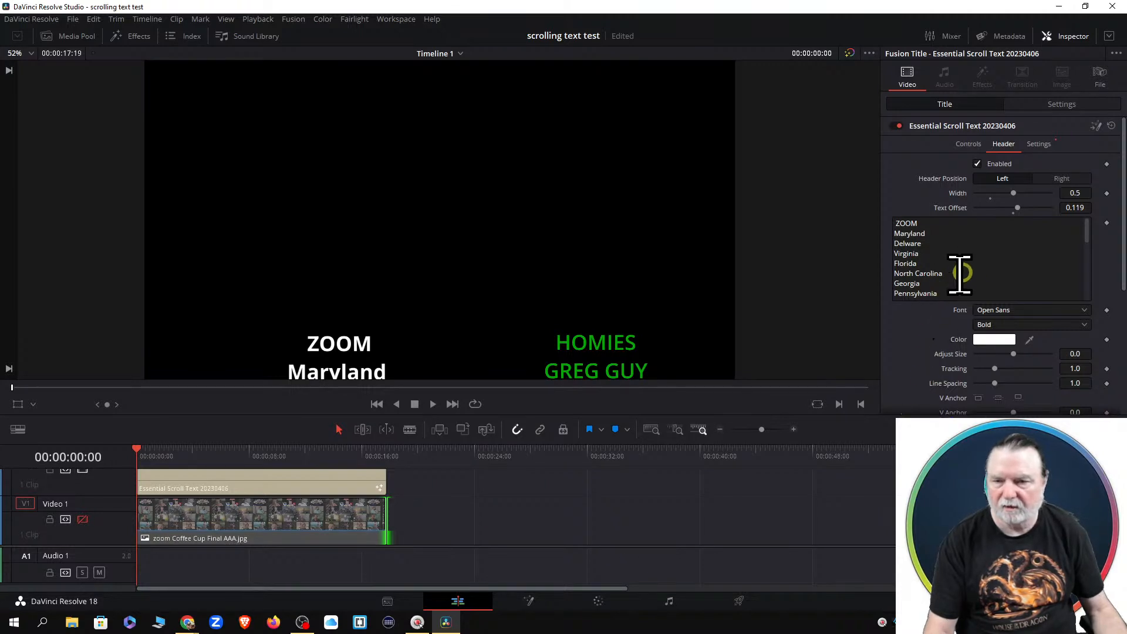
scroll(985, 265, "down", 1)
scroll(987, 264, "up", 1)
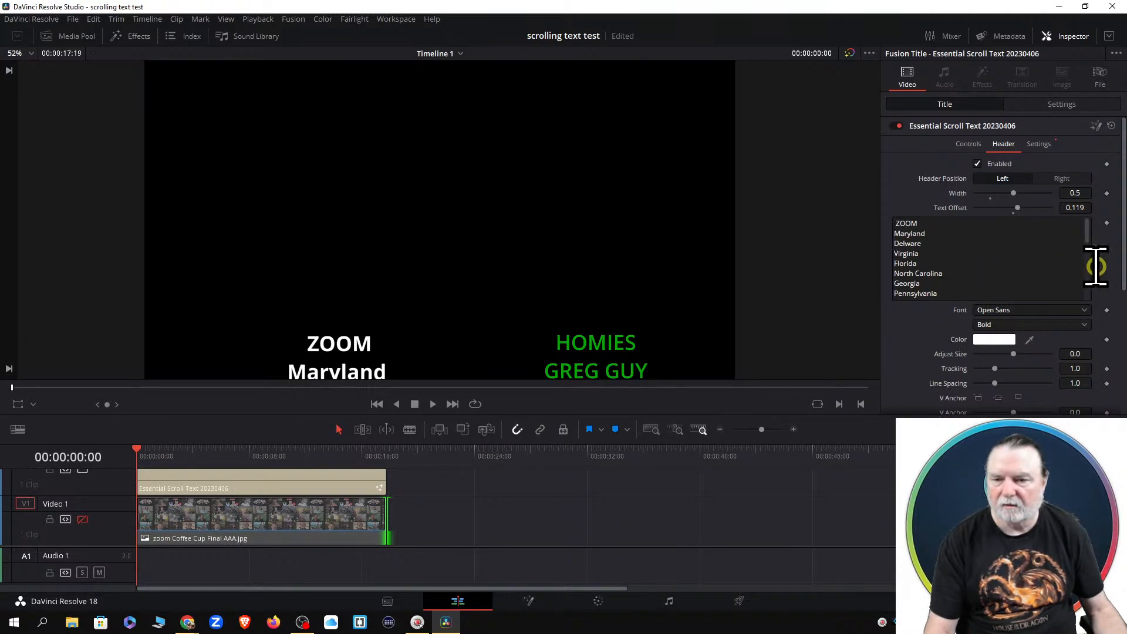
left_click_drag(1120, 261, 1103, 179)
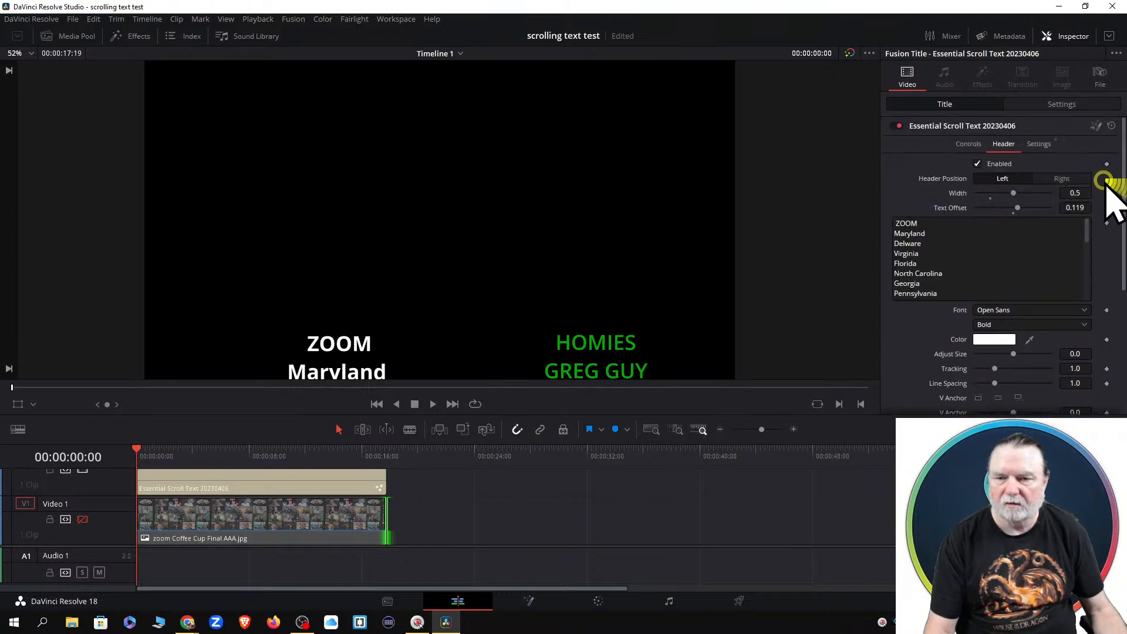
left_click(530, 601)
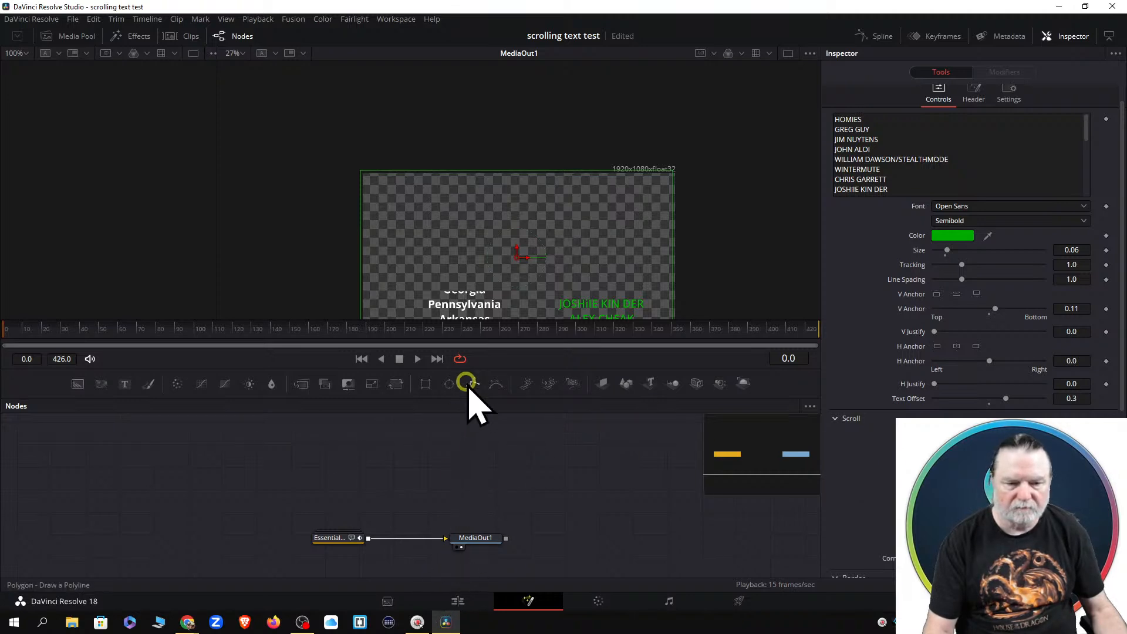
left_click(415, 359)
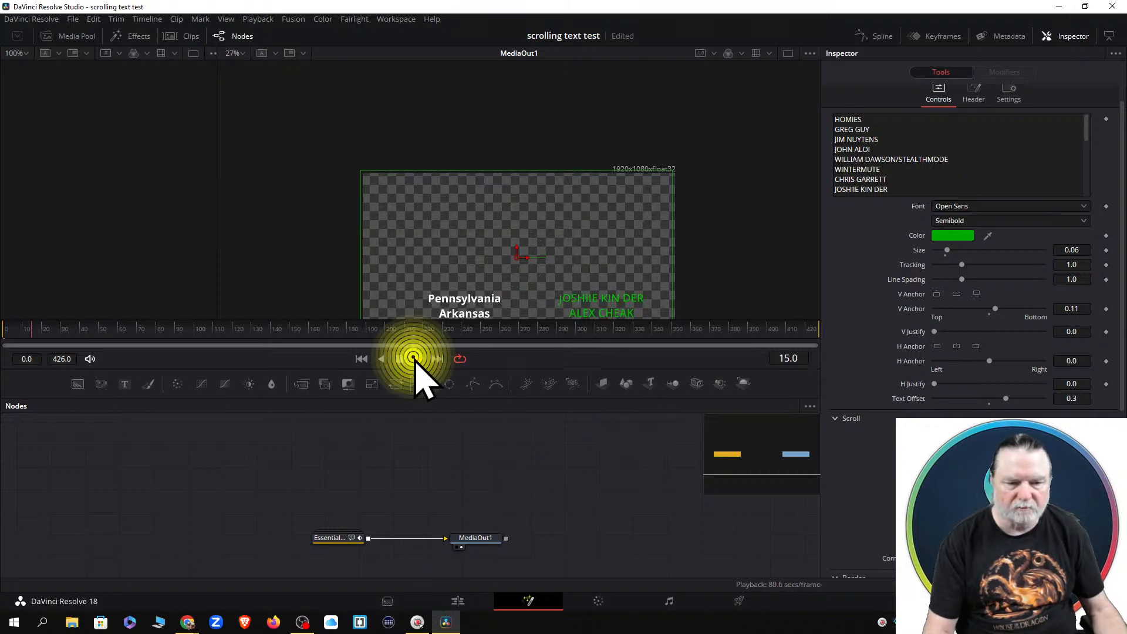
left_click(395, 358)
left_click(359, 358)
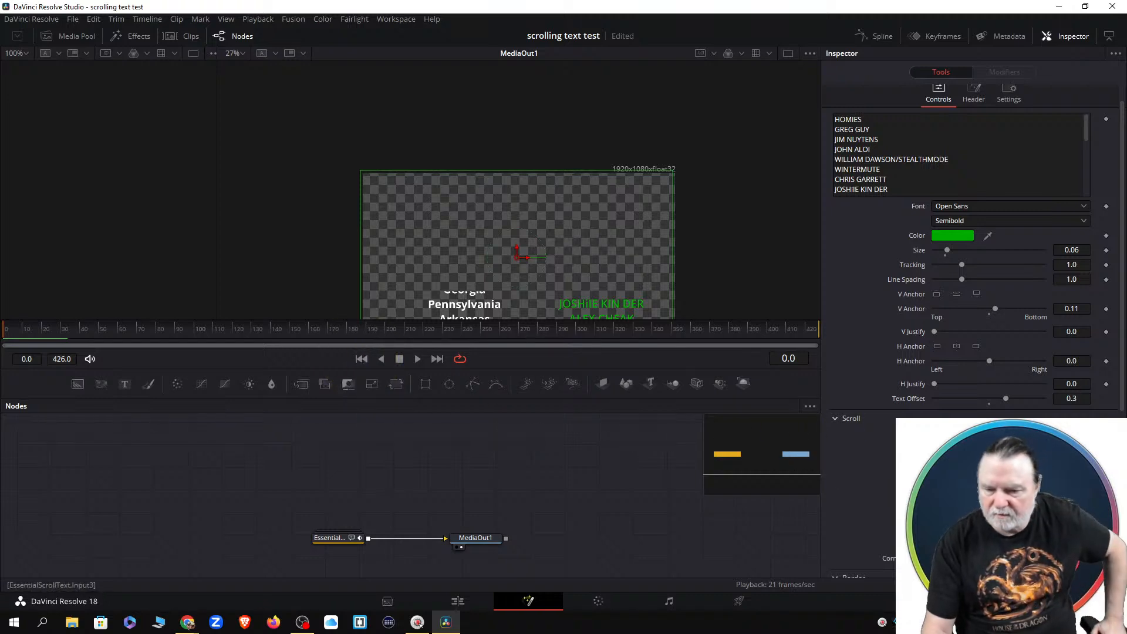
Step: Undo the scroll text's position changes and shift its center slightly lower in the viewer at frame 0
key("ctrl+z")
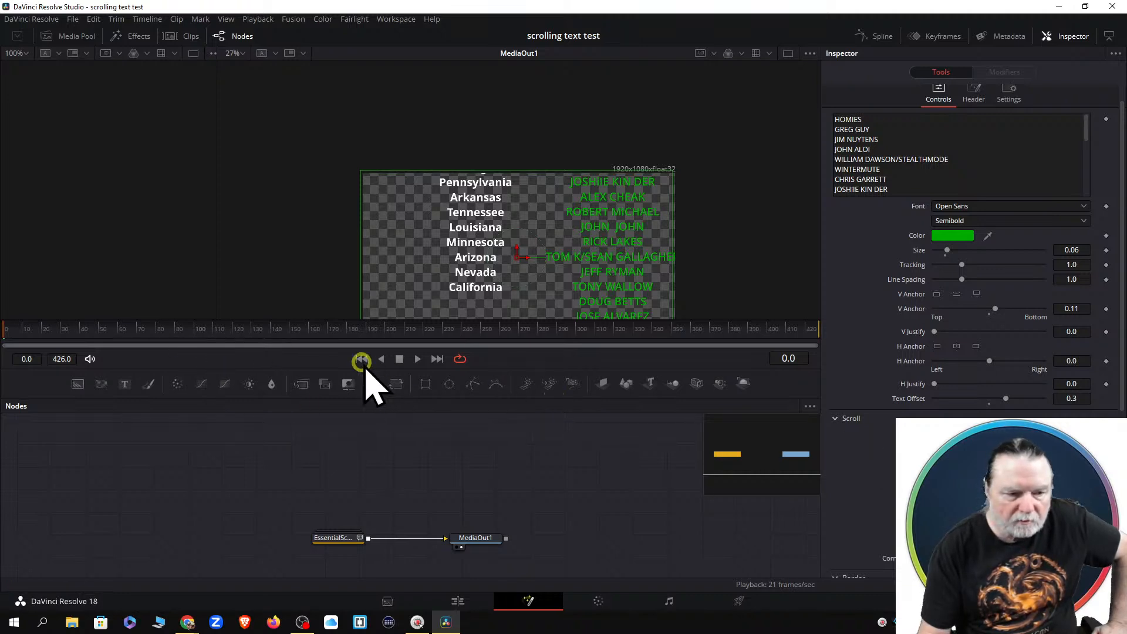
left_click(415, 359)
left_click(523, 252)
left_click(400, 359)
left_click(362, 359)
left_click(516, 248)
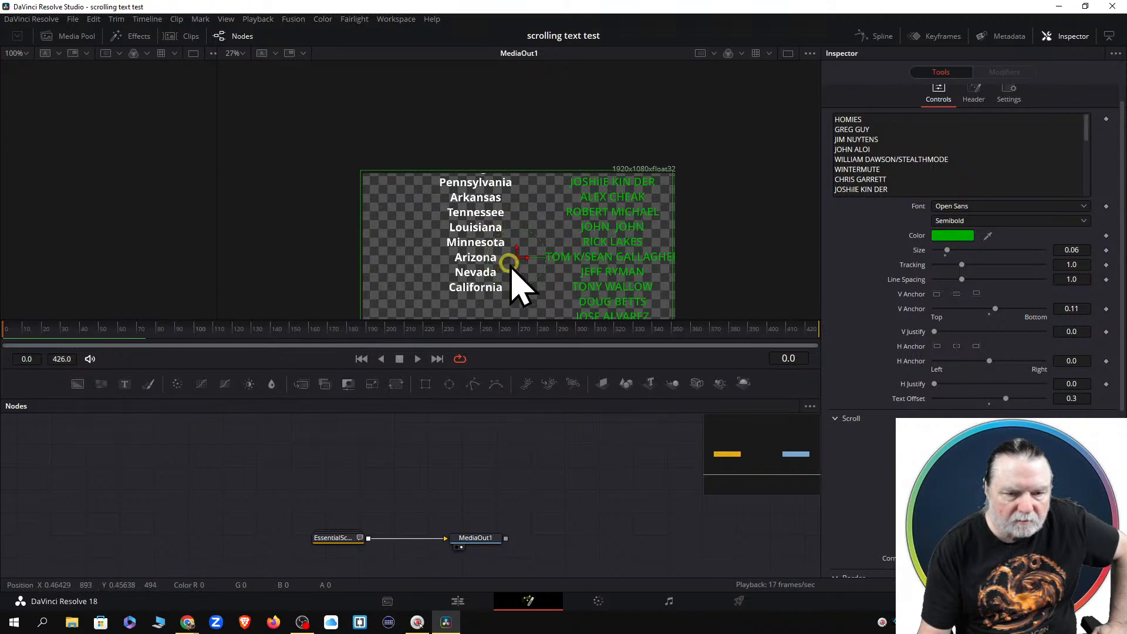
mouse_move(515, 261)
left_mouse_down()
mouse_move(515, 303)
mouse_move(511, 262)
left_mouse_up()
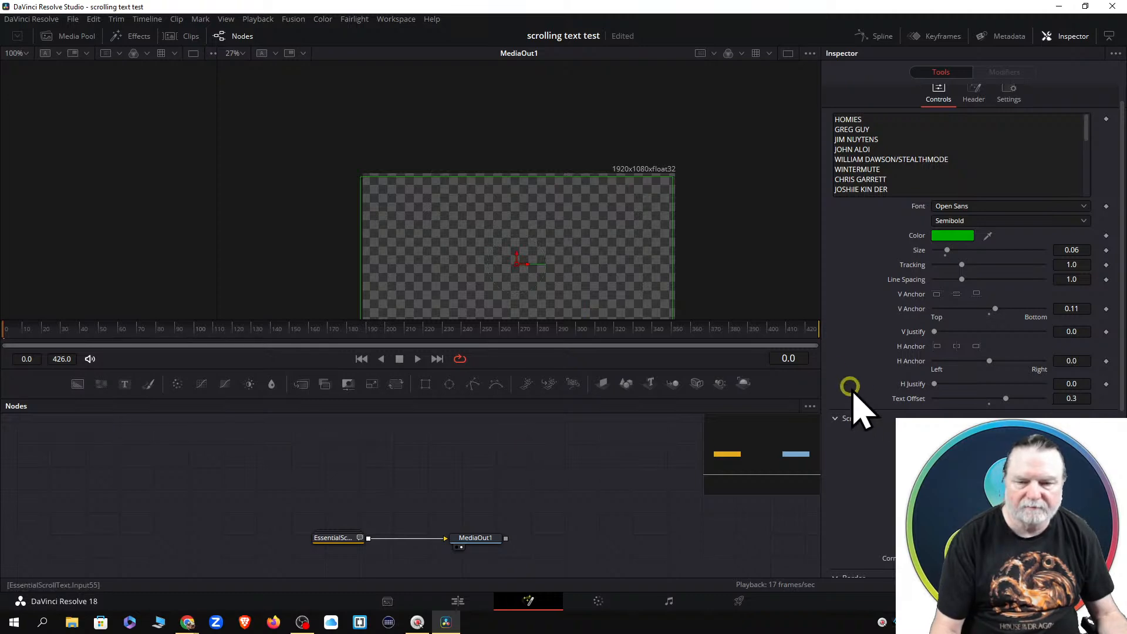
Step: Inspect the credits at frame 422, and play the title from the start on the Edit page
left_click(809, 328)
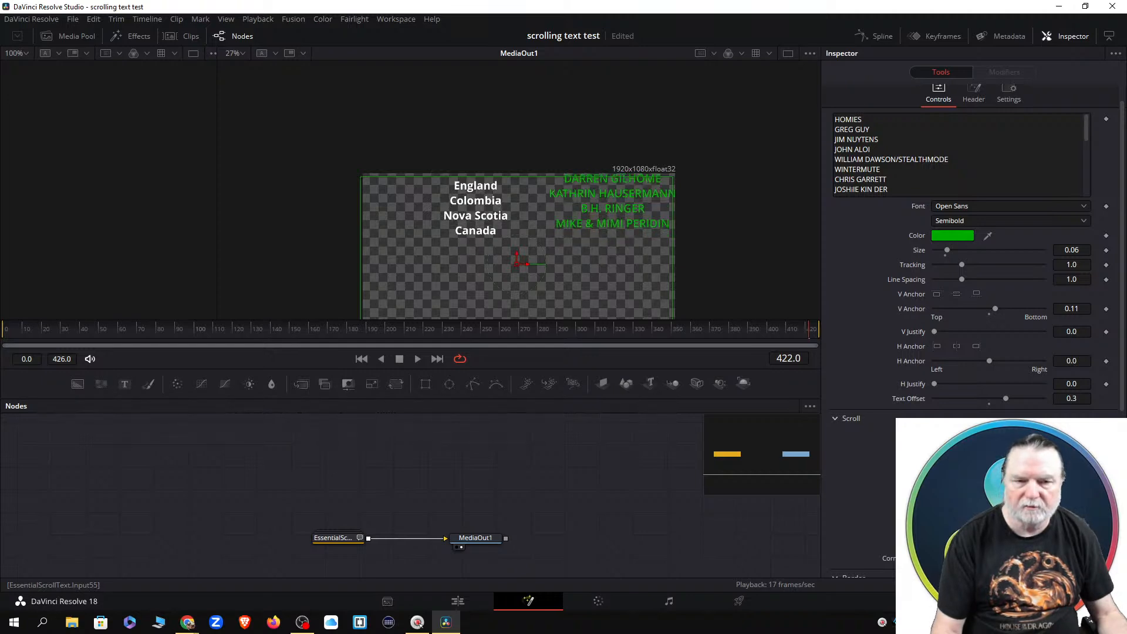
left_click(671, 558)
left_click(457, 601)
left_click(229, 480)
left_click(377, 404)
left_click(431, 404)
left_click(432, 404)
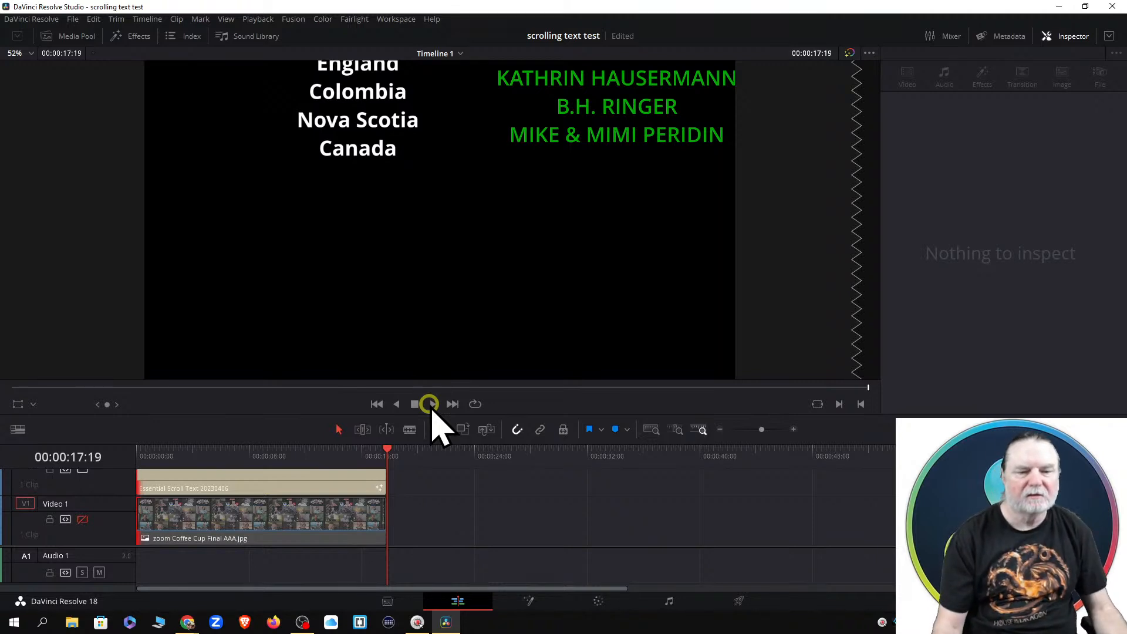
Step: Scrub the title from frame 0 to 426 on the Fusion page to examine the scroll, and return to the Edit page
left_click(527, 600)
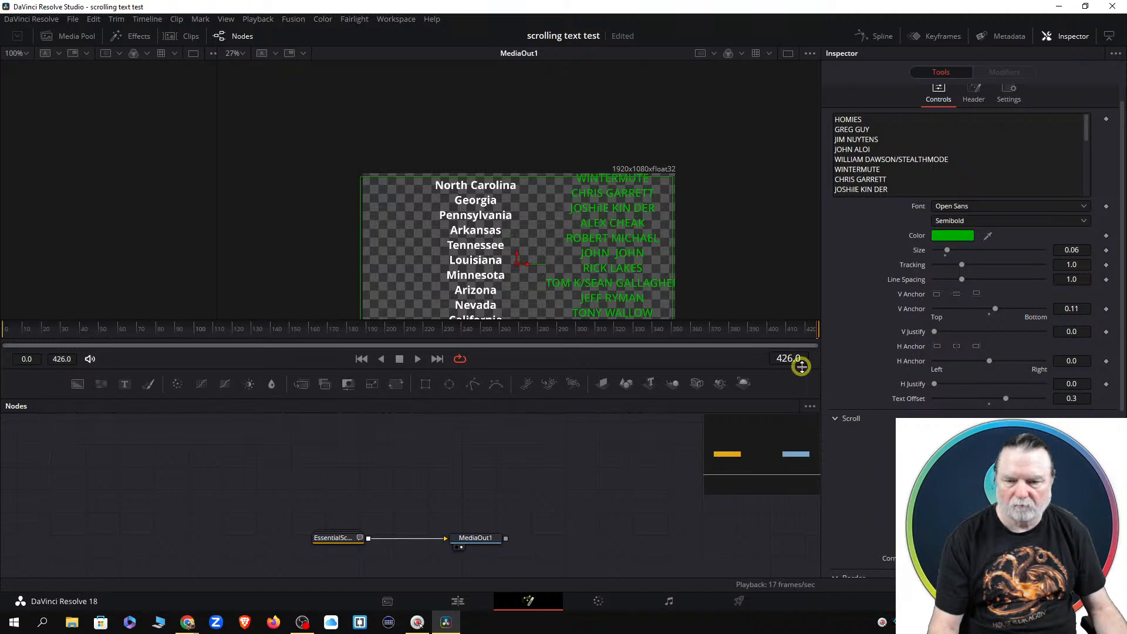
left_click(361, 359)
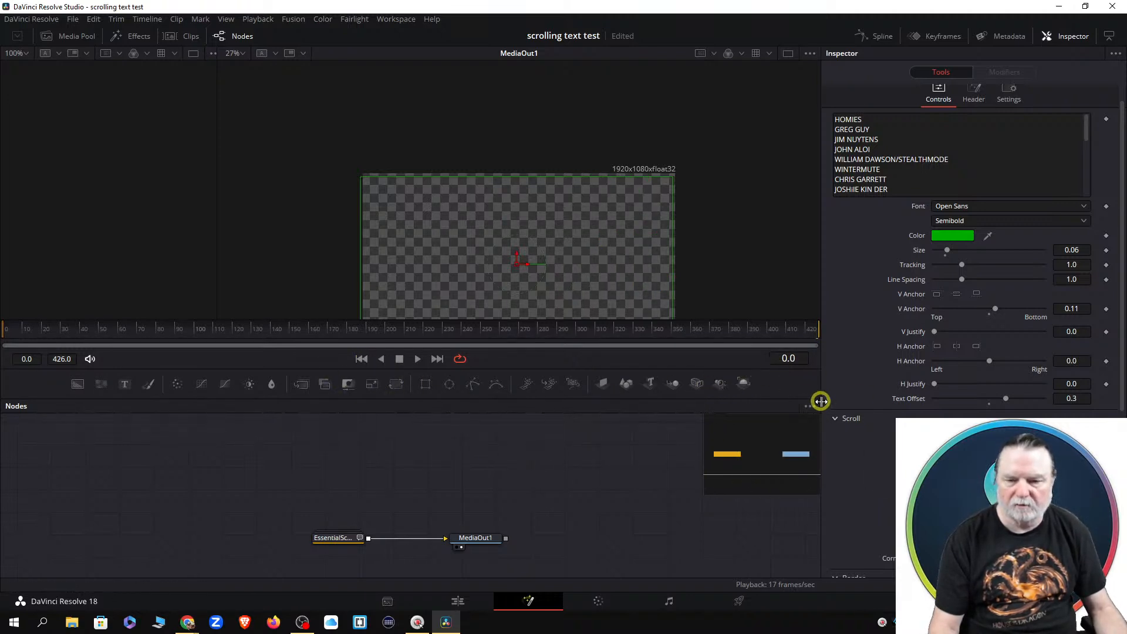
left_click(461, 360)
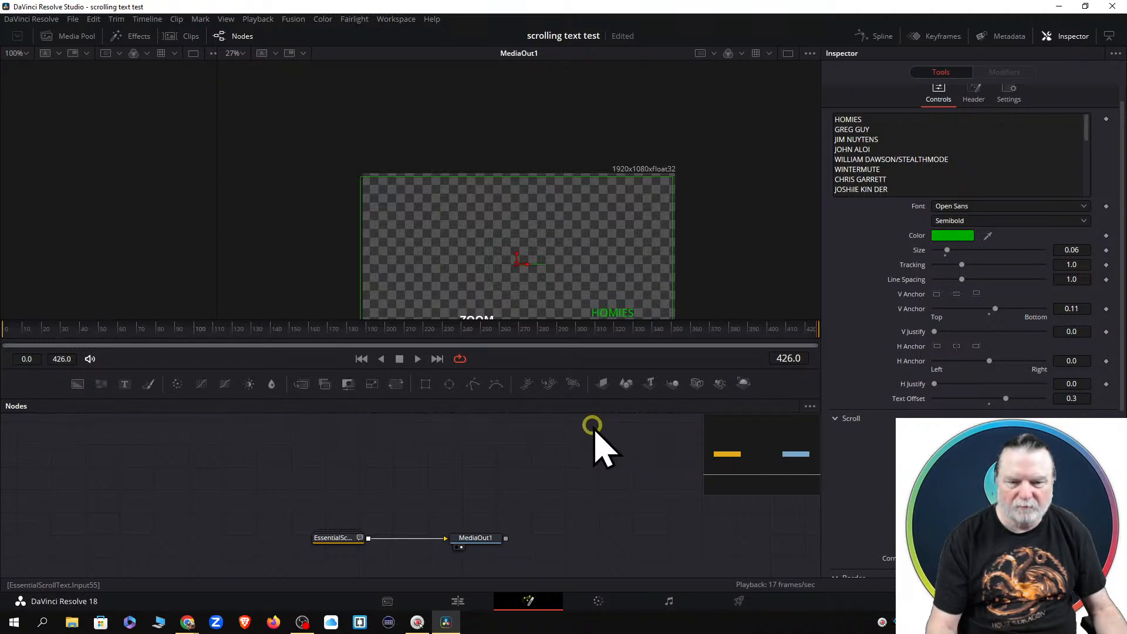
left_click(490, 433)
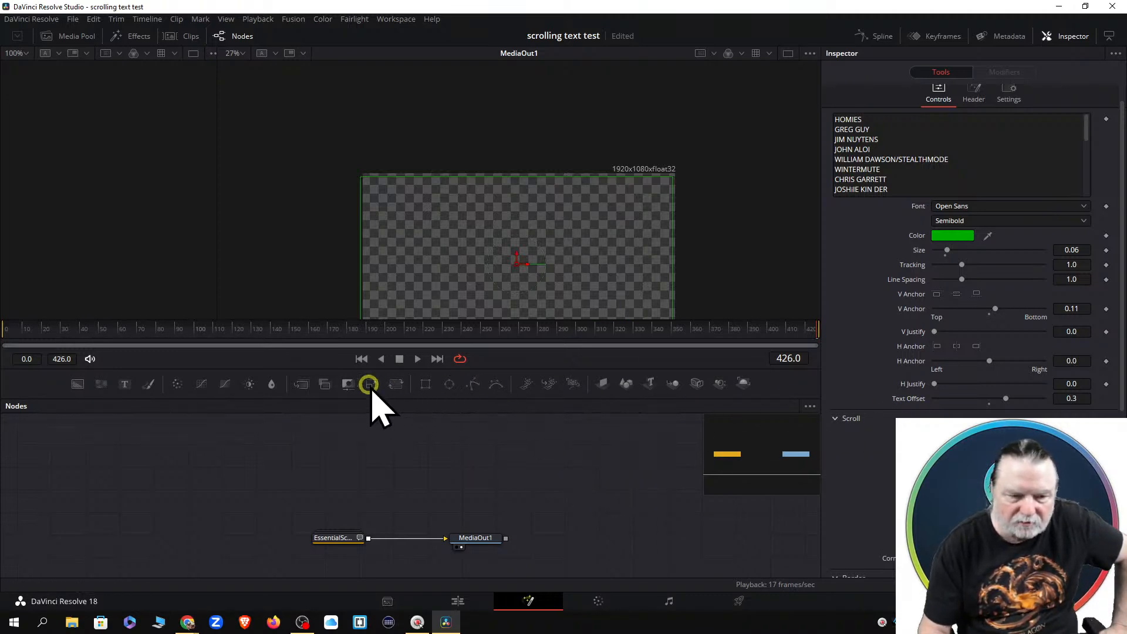
left_click(360, 358)
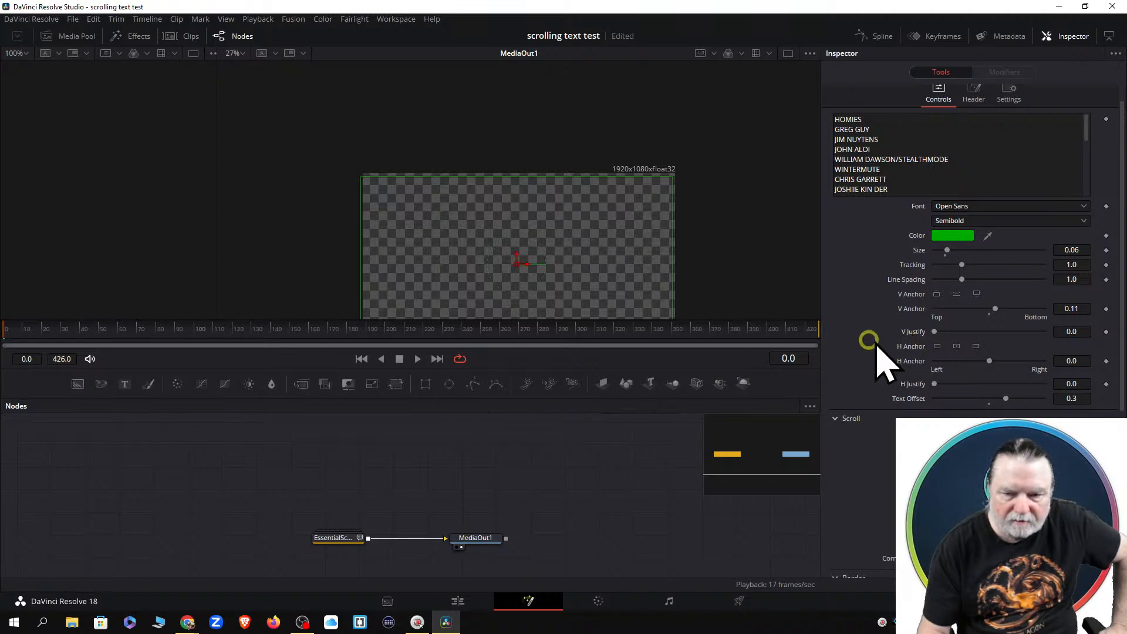
left_click(358, 358)
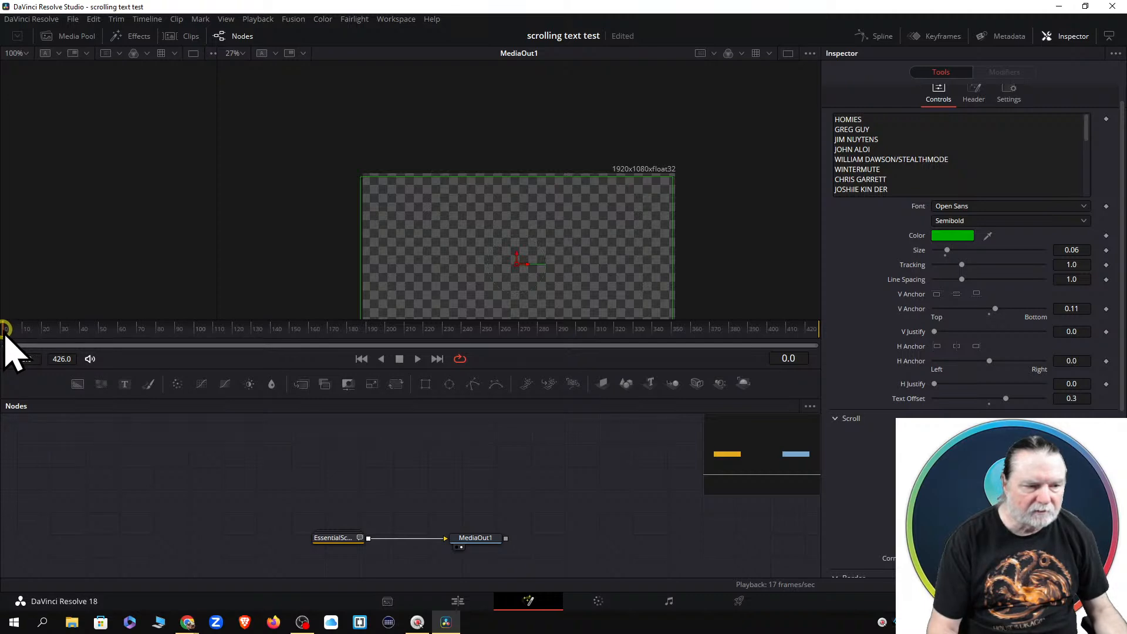
left_click_drag(5, 328, 819, 343)
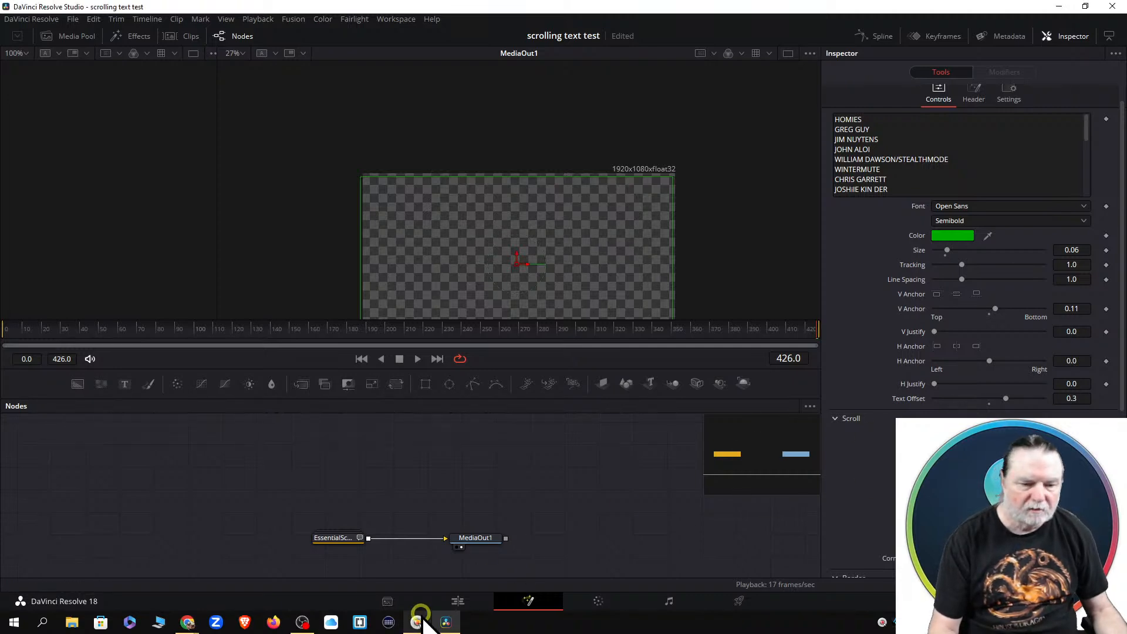
left_click(456, 603)
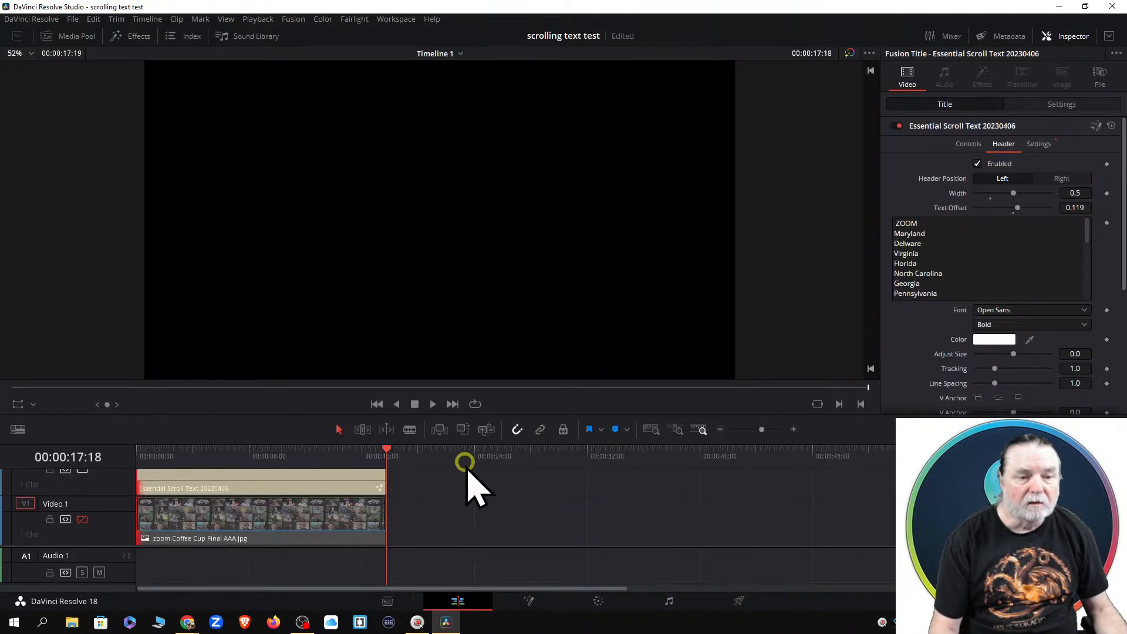
Step: Play the title from the first frame on the Edit page to check the scroll, and return to the Fusion page
left_click(375, 404)
left_click(432, 403)
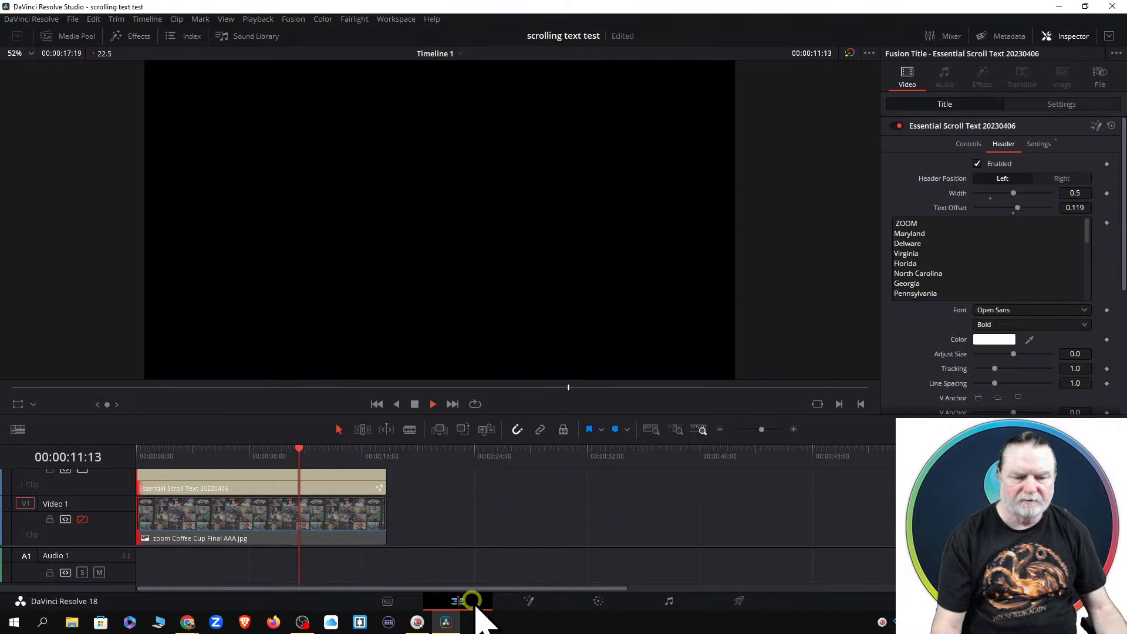
left_click(415, 404)
left_click(527, 601)
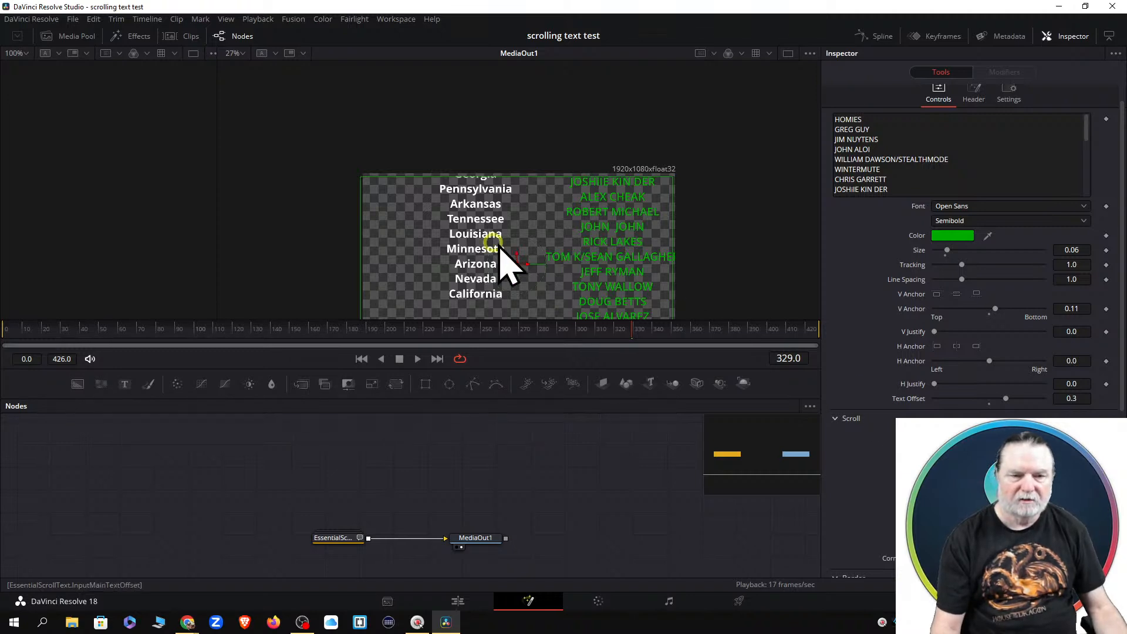
Step: Nudge the header column slightly lower in the viewer at frame 329, and rewind the title to its start on the Edit page
mouse_move(515, 261)
left_mouse_down()
mouse_move(521, 335)
mouse_move(517, 267)
left_mouse_up()
left_click_drag(498, 326, 500, 264)
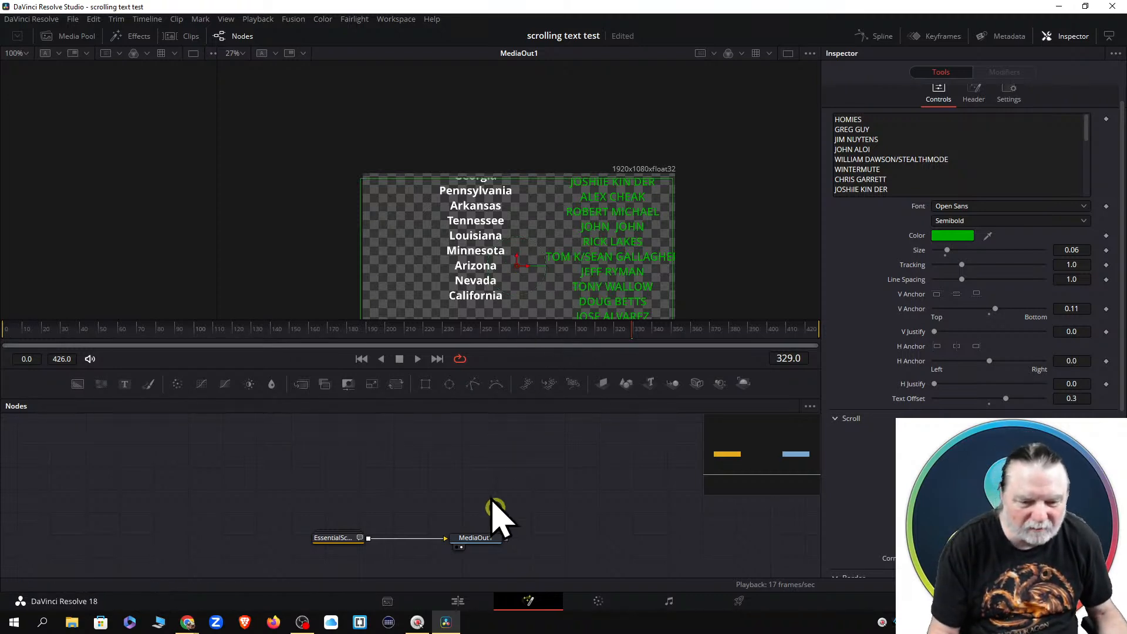
left_click(456, 603)
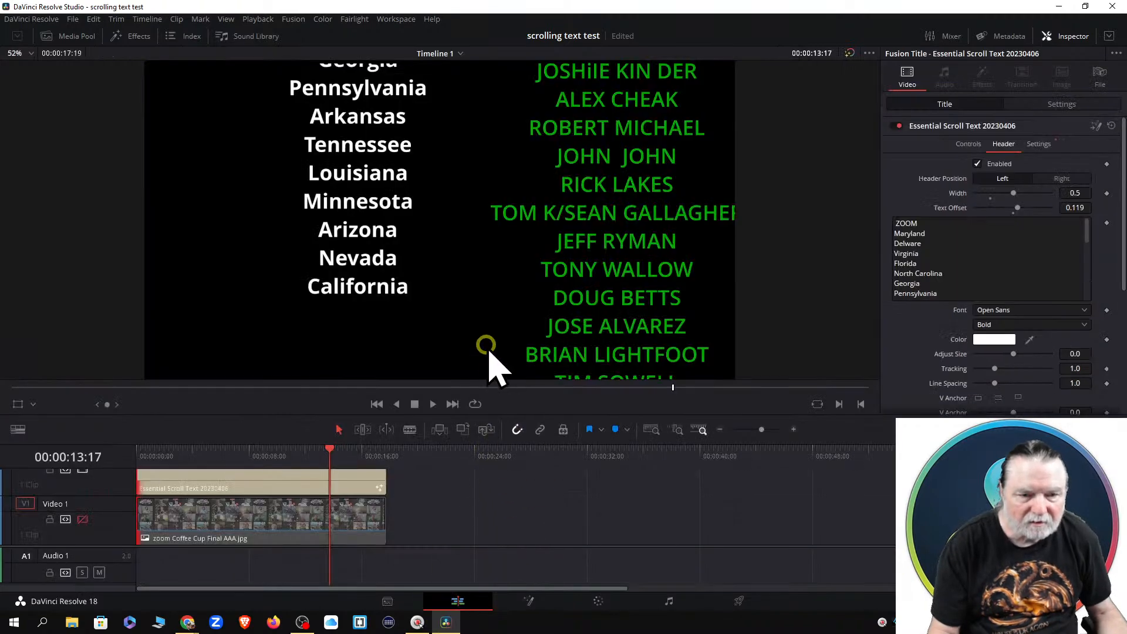
left_click_drag(671, 387, 93, 452)
left_click(413, 402)
left_click(374, 404)
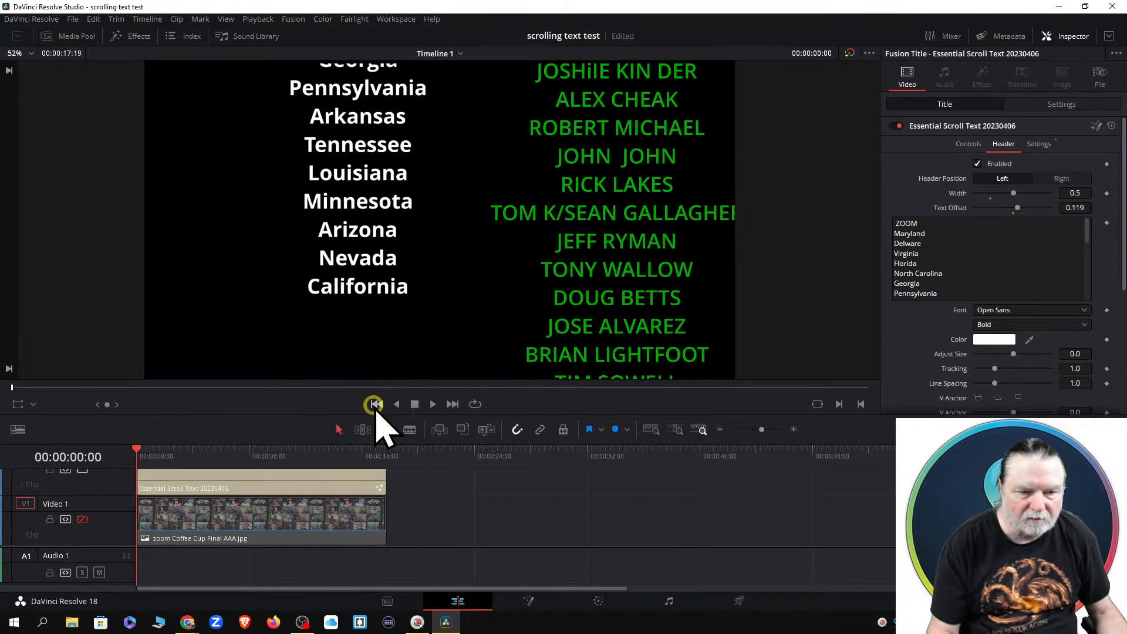
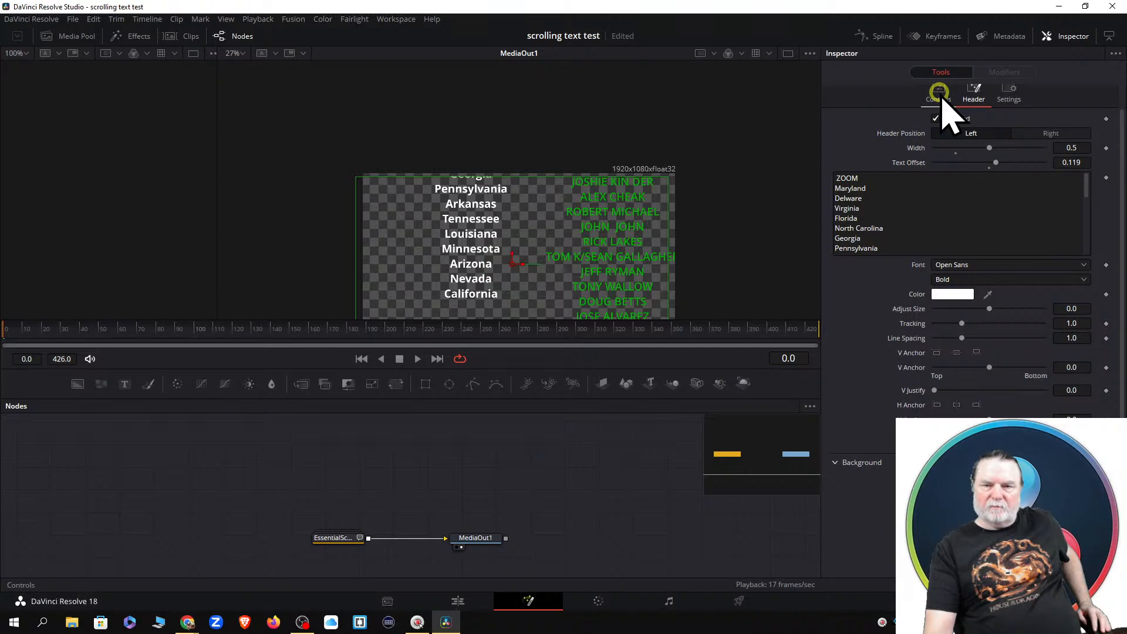
Step: Nudge the header column slightly lower in the Fusion viewer, and set the main text's Text Offset to 0.23
left_click(946, 93)
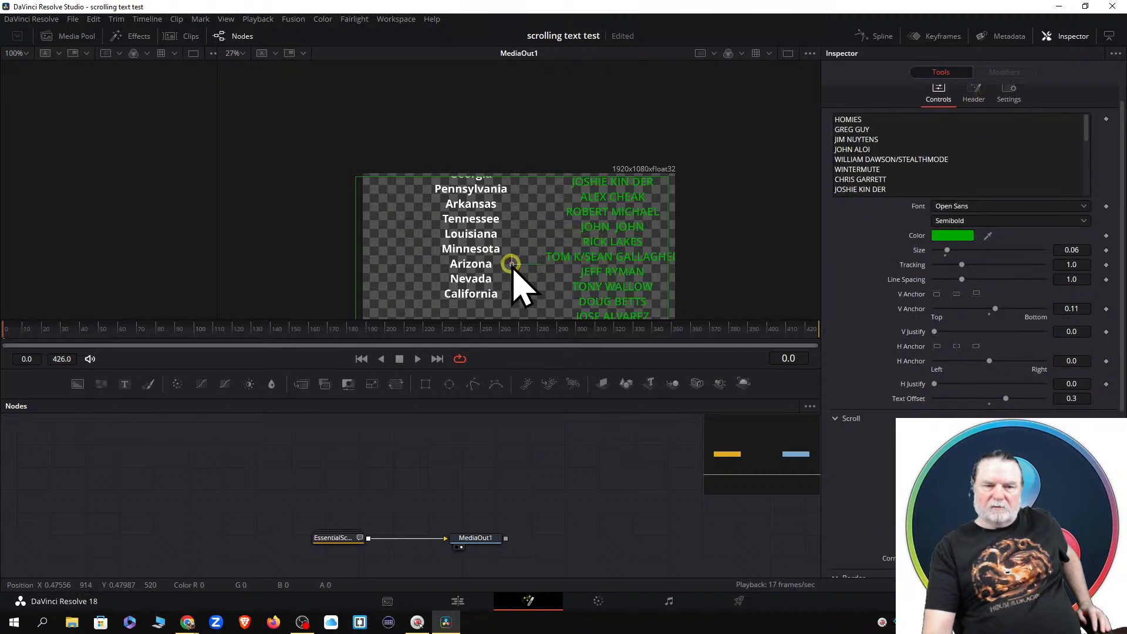
mouse_move(512, 265)
left_mouse_down()
mouse_move(511, 276)
mouse_move(511, 265)
left_mouse_up()
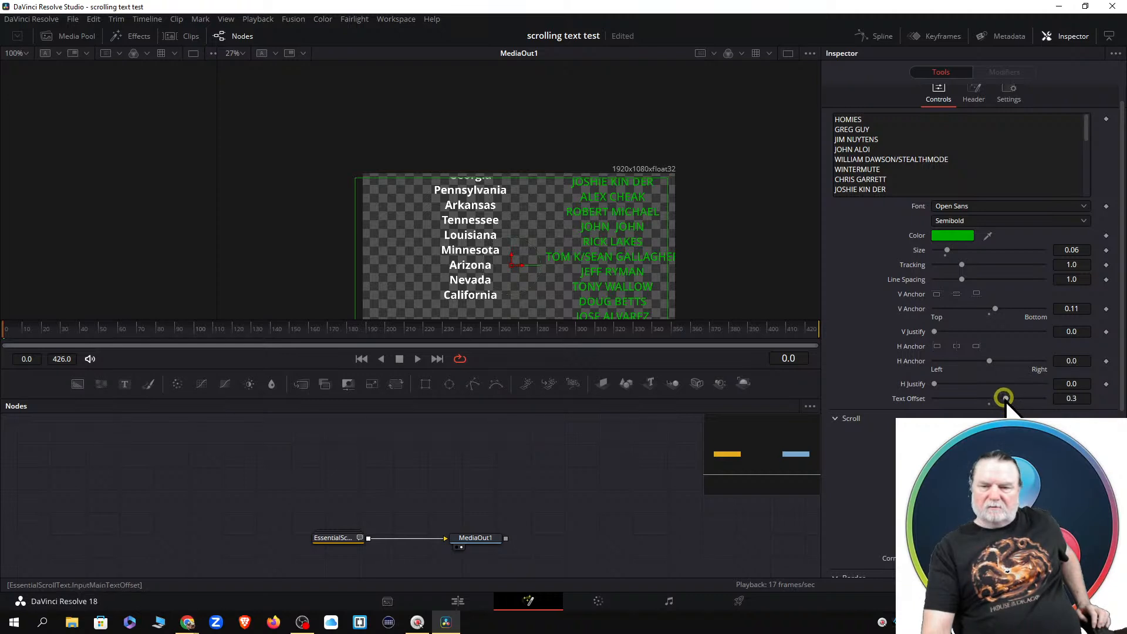
mouse_move(1005, 399)
left_mouse_down()
mouse_move(984, 400)
mouse_move(1002, 402)
left_mouse_up()
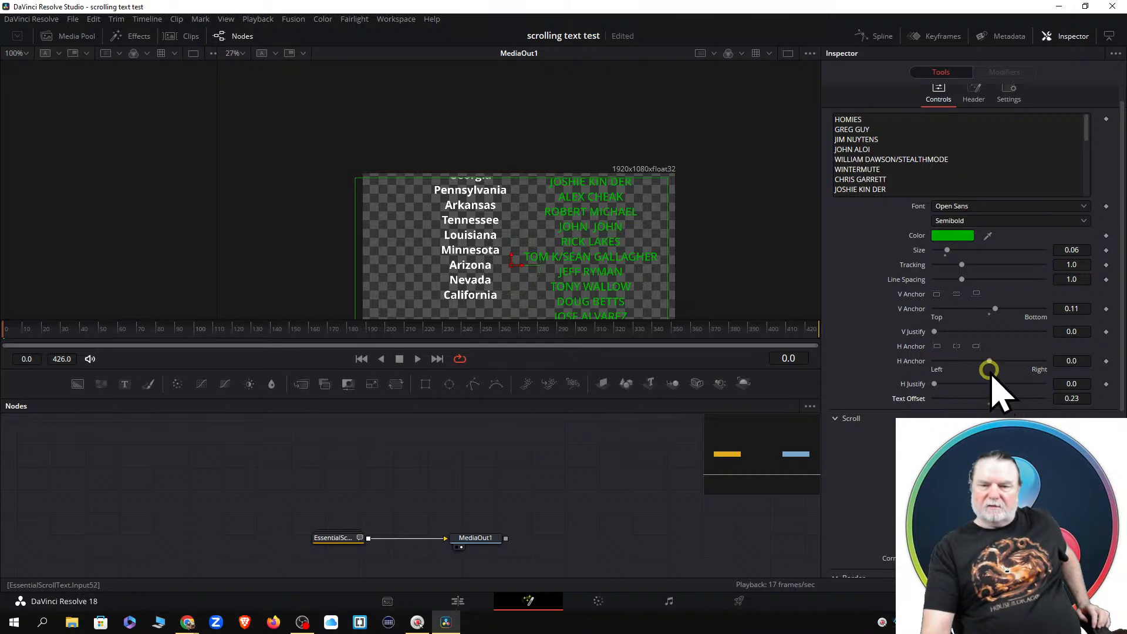
left_click_drag(990, 362, 989, 360)
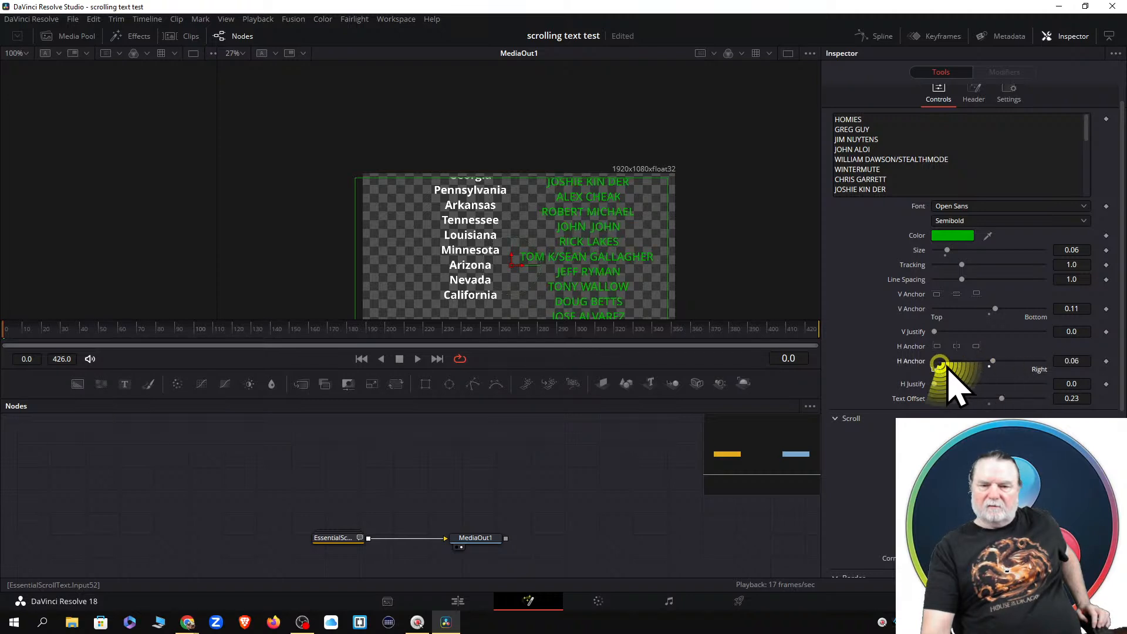
double_click(909, 362)
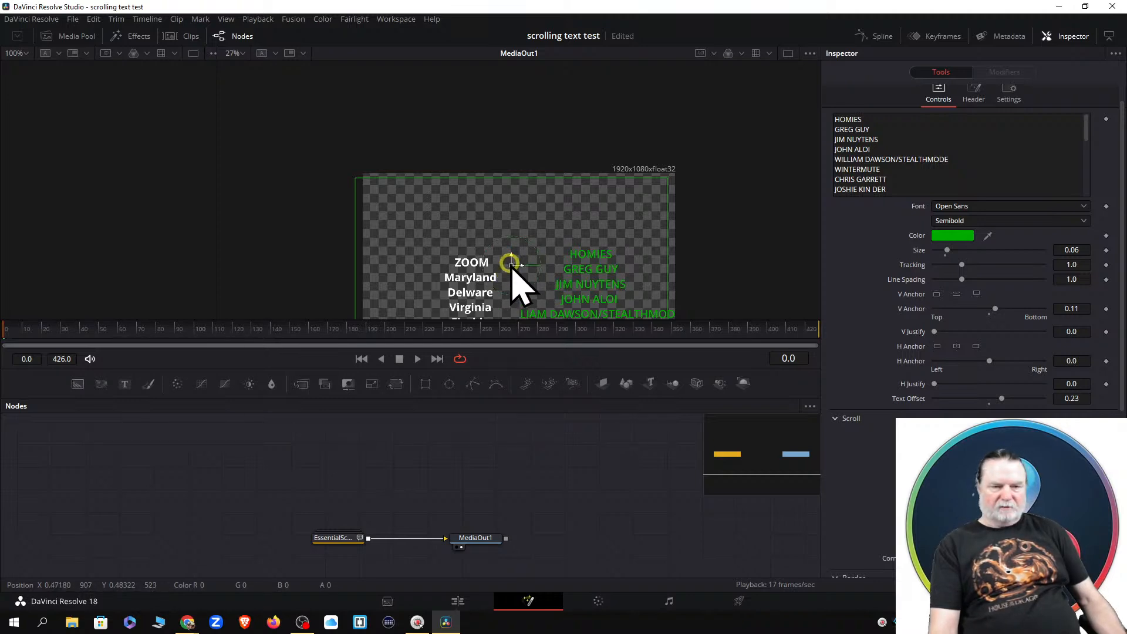
Step: At frame 0, raise the header column in the viewer to line up its ZOOM row with the HOMIES row
left_click_drag(511, 265, 512, 260)
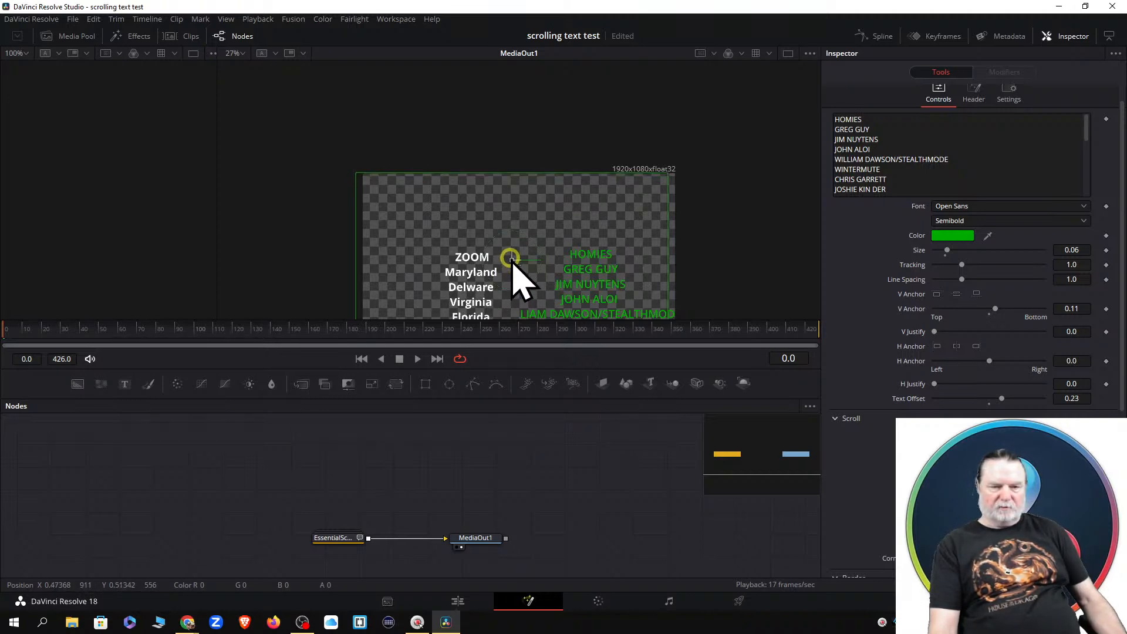
left_click(512, 260)
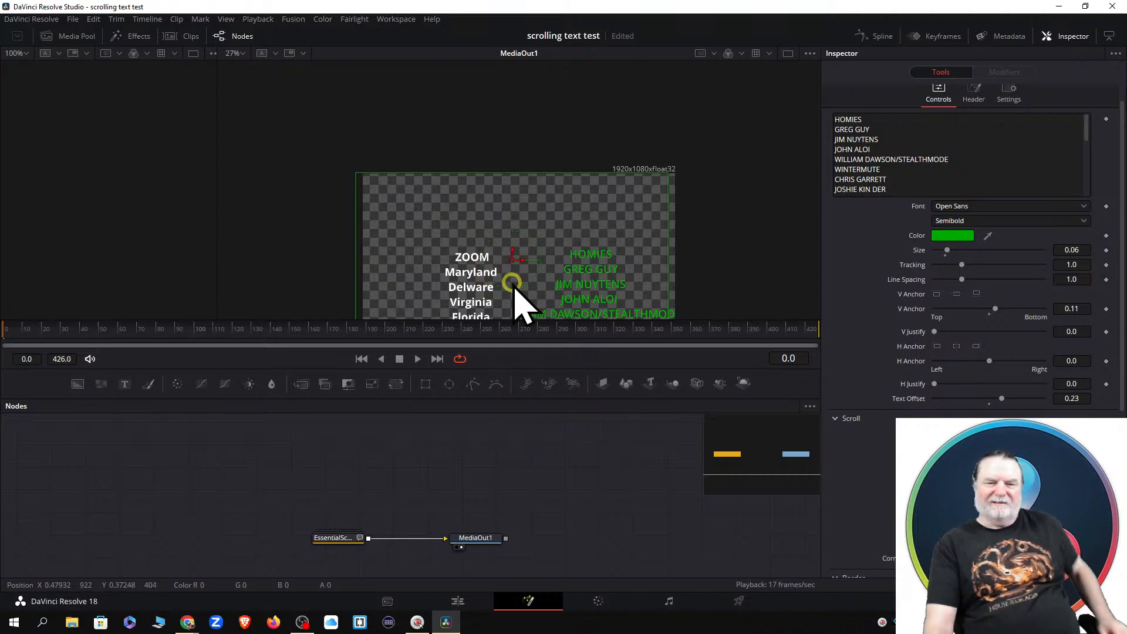
left_click(293, 310)
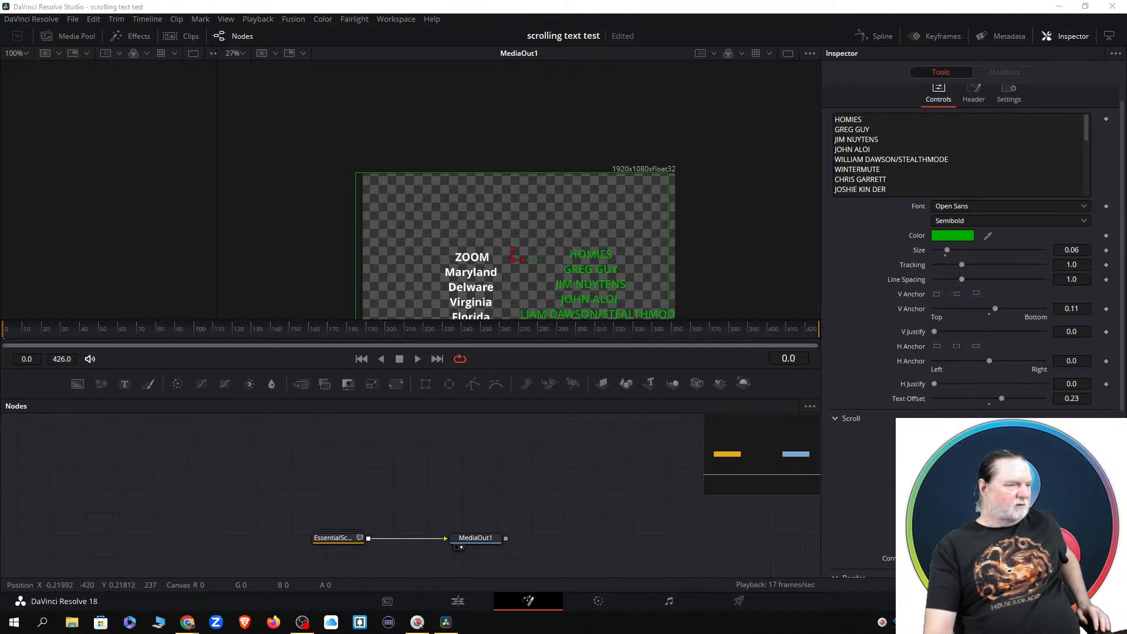
left_click(493, 254)
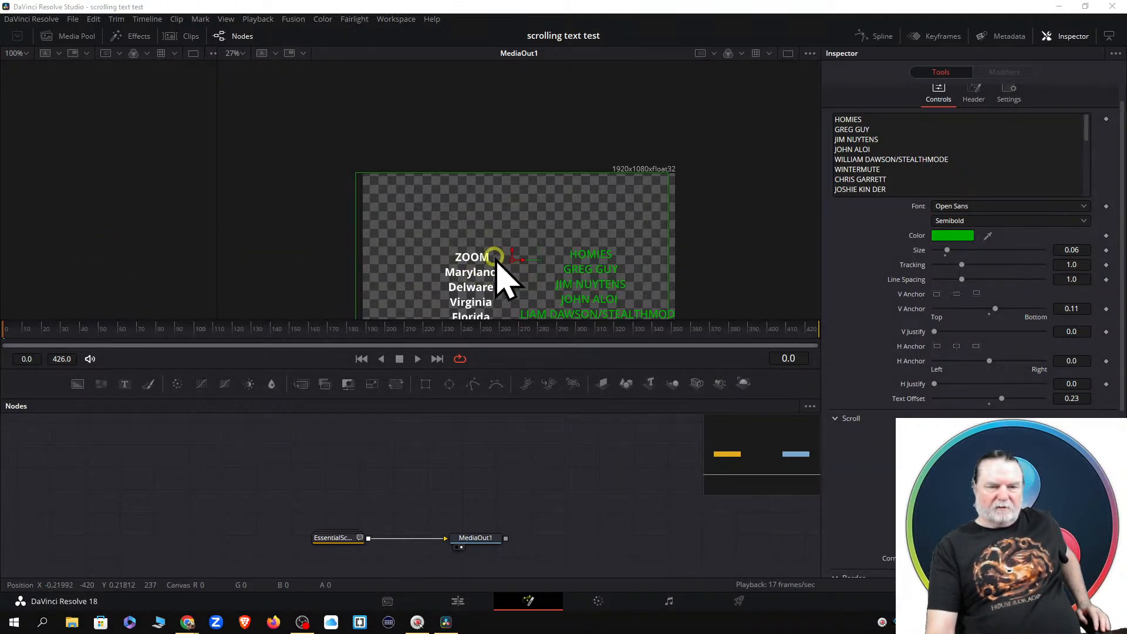
left_click_drag(496, 258, 560, 257)
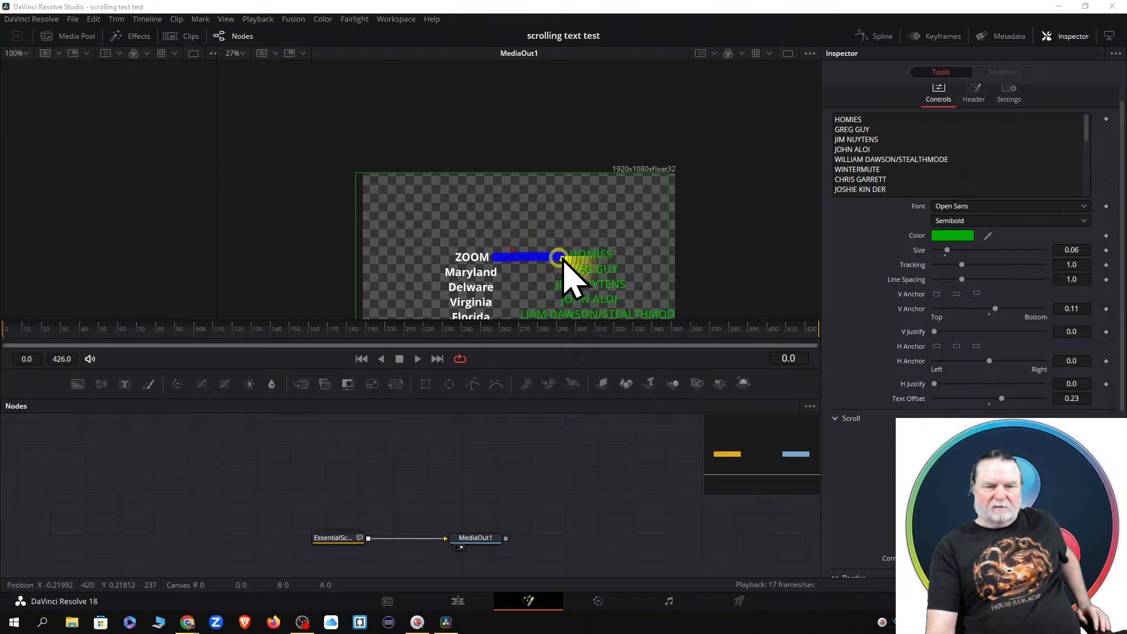
left_click(332, 447)
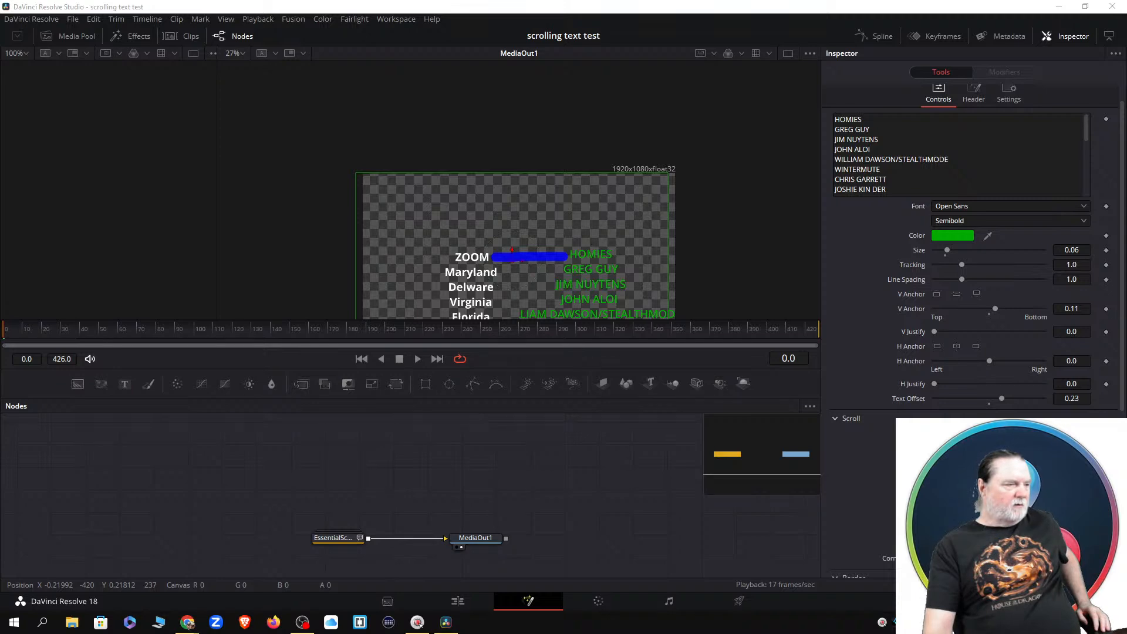
left_click(159, 258)
left_click(511, 262)
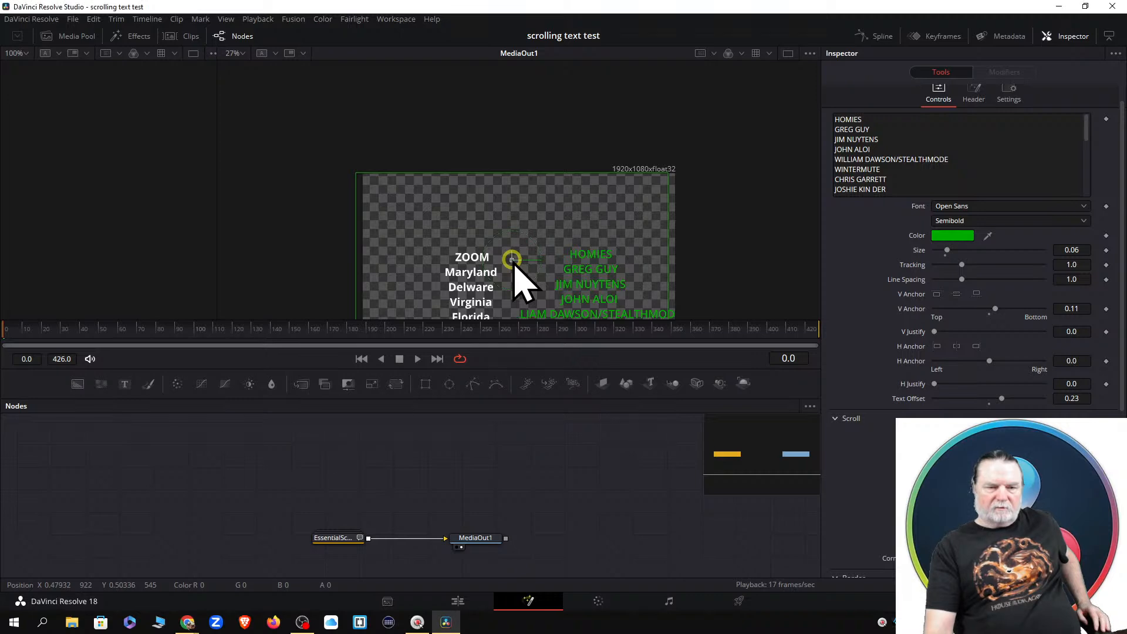
Step: Nudge the header column slightly higher to level it with the main text, and play the title from the start on the Edit page
left_click_drag(512, 260, 512, 259)
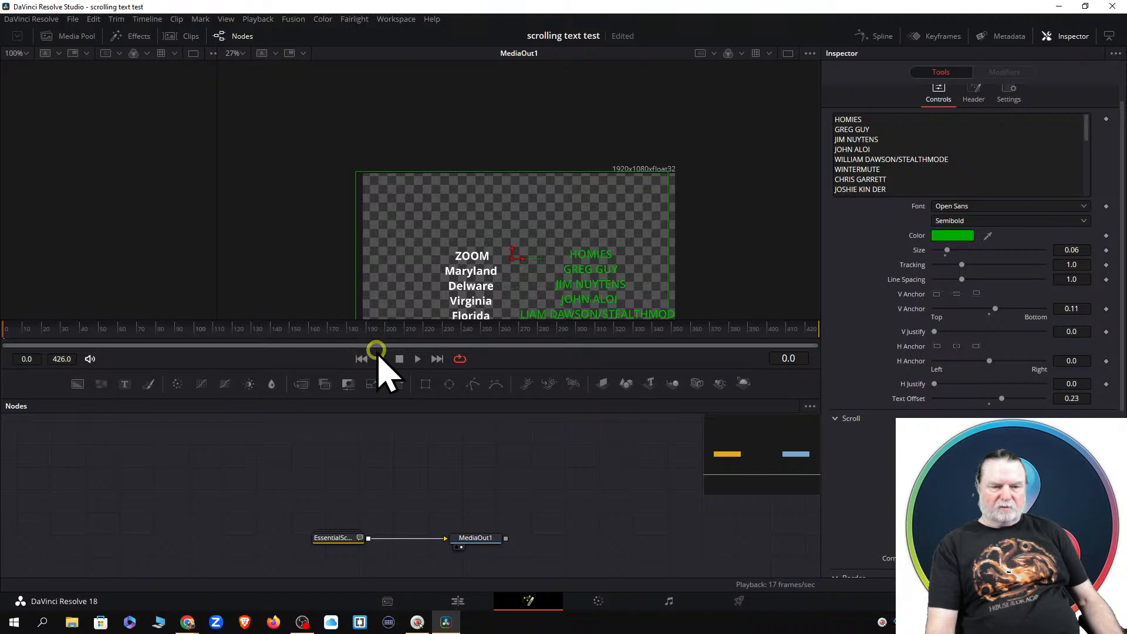
left_click(458, 601)
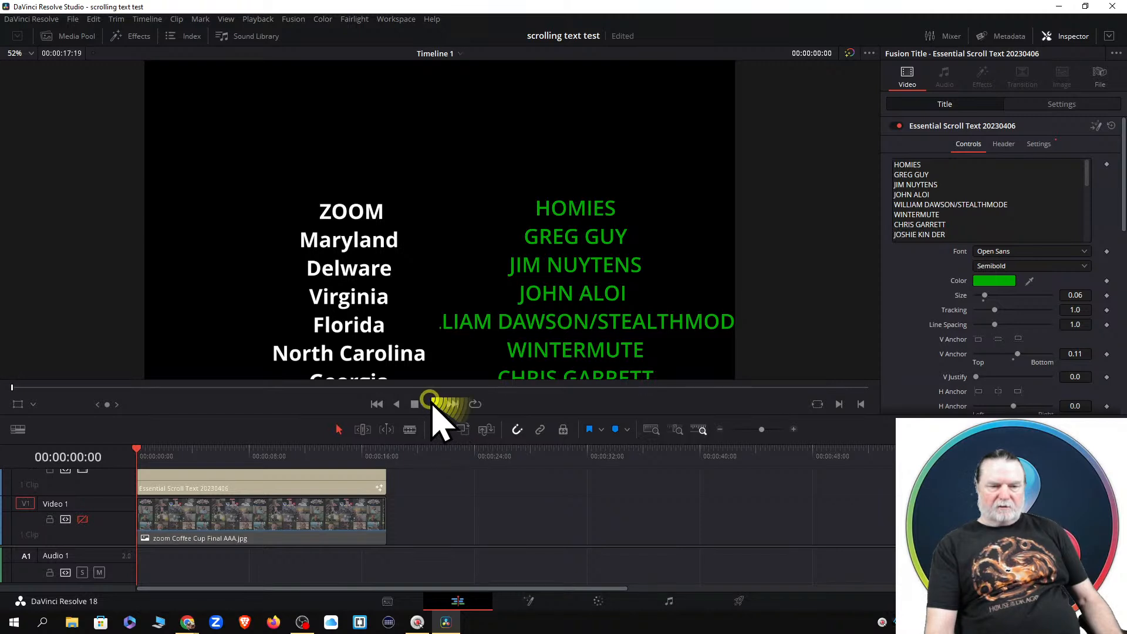
left_click(430, 402)
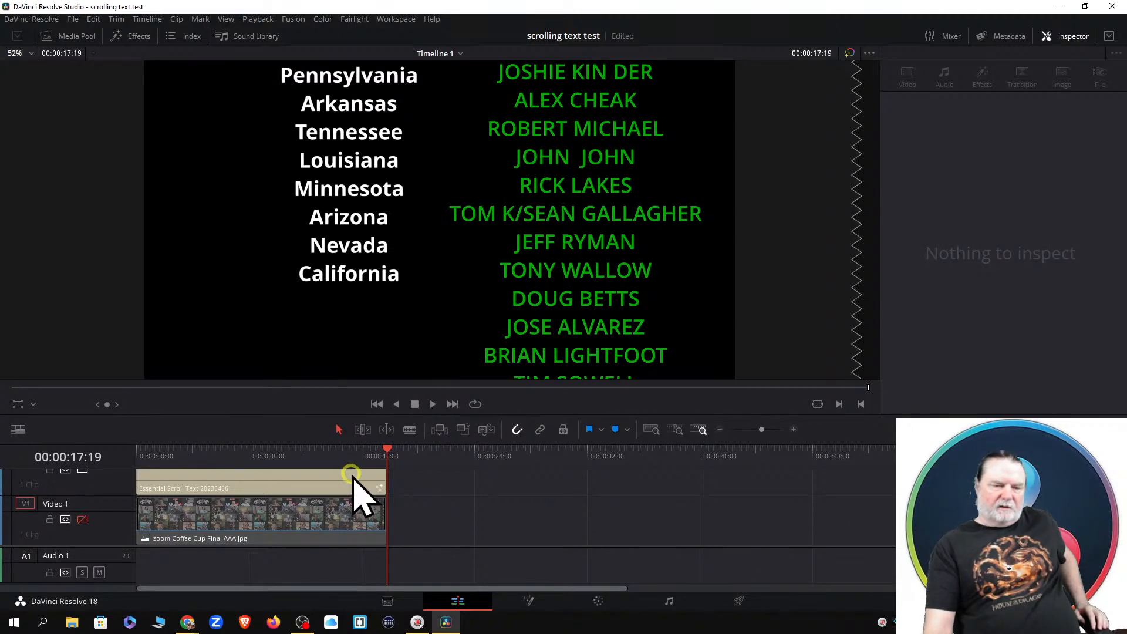
Step: Extend both the scroll text title and the background image clip on the timeline to end at 00:00:24:00
left_click_drag(383, 452, 290, 446)
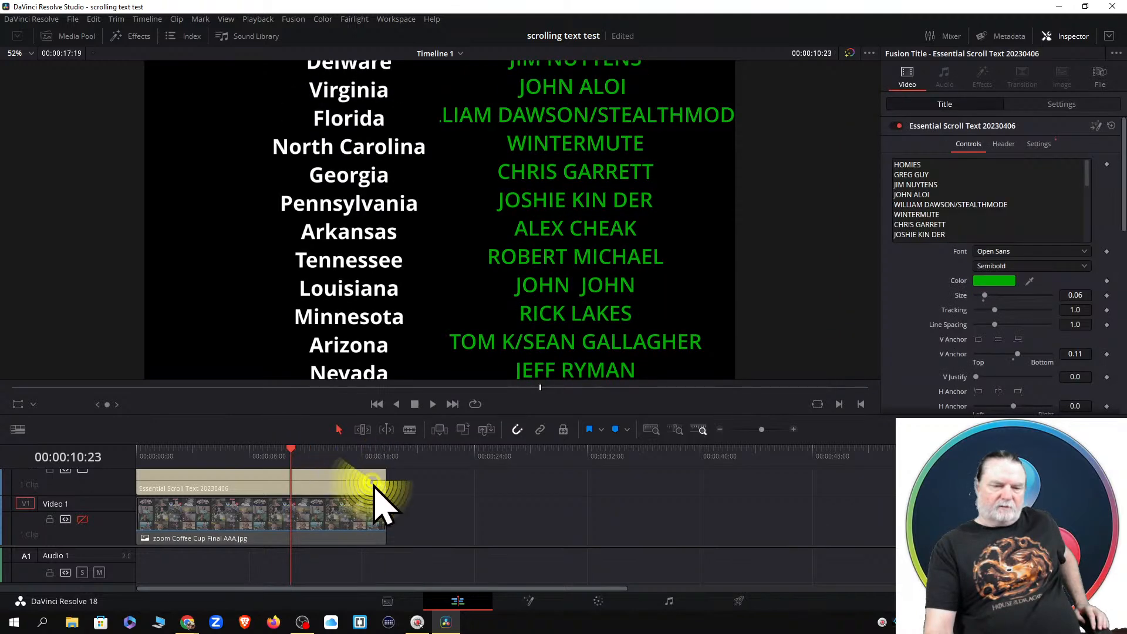
left_click(387, 486)
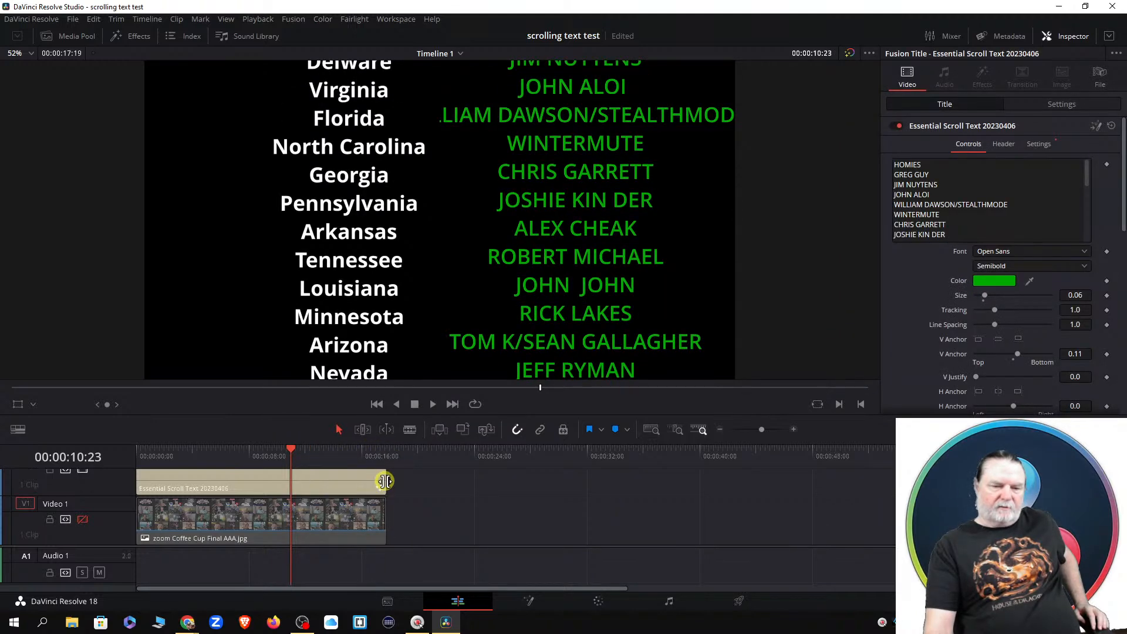
left_click_drag(385, 481, 473, 481)
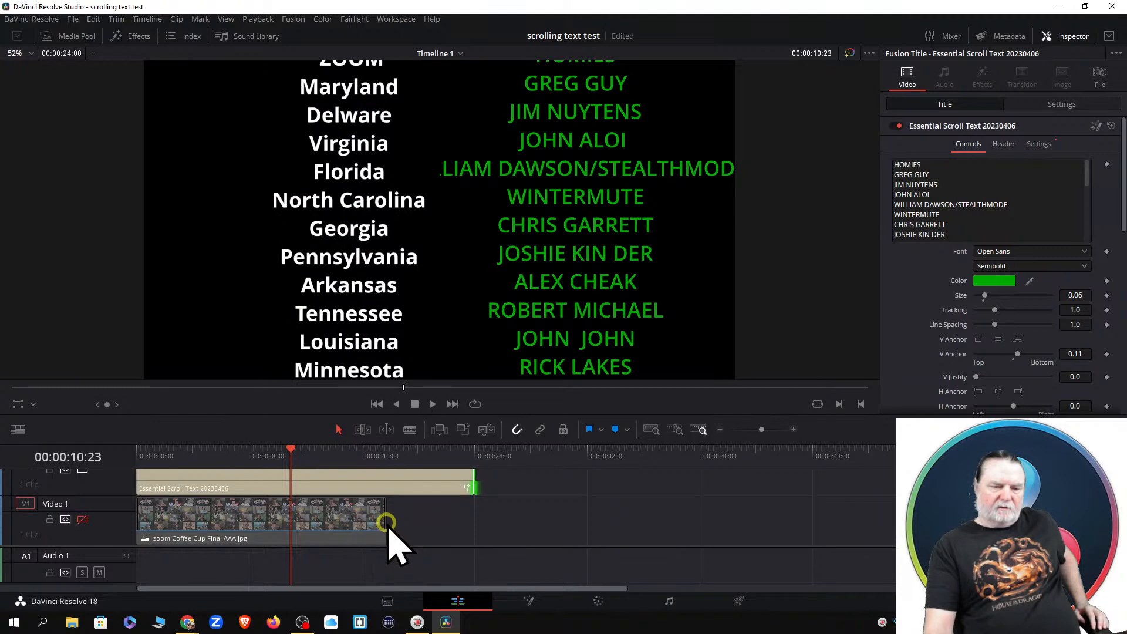
left_click_drag(386, 523, 464, 524)
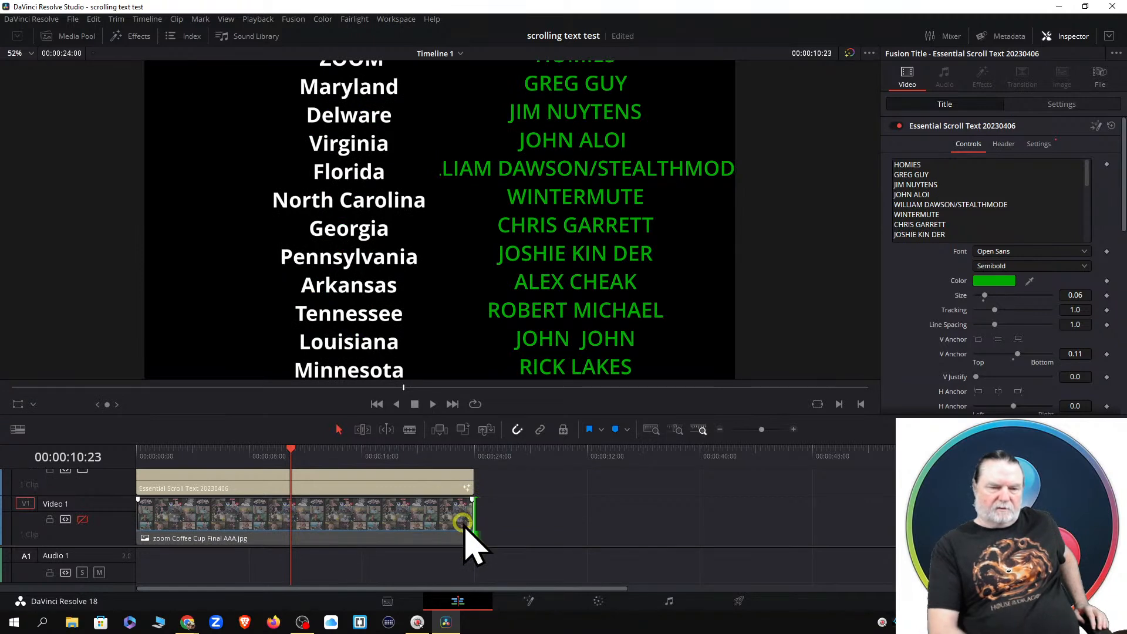
Step: Preview the lengthened scroll with the Video 1 background temporarily enabled, and disable the track again
key("space")
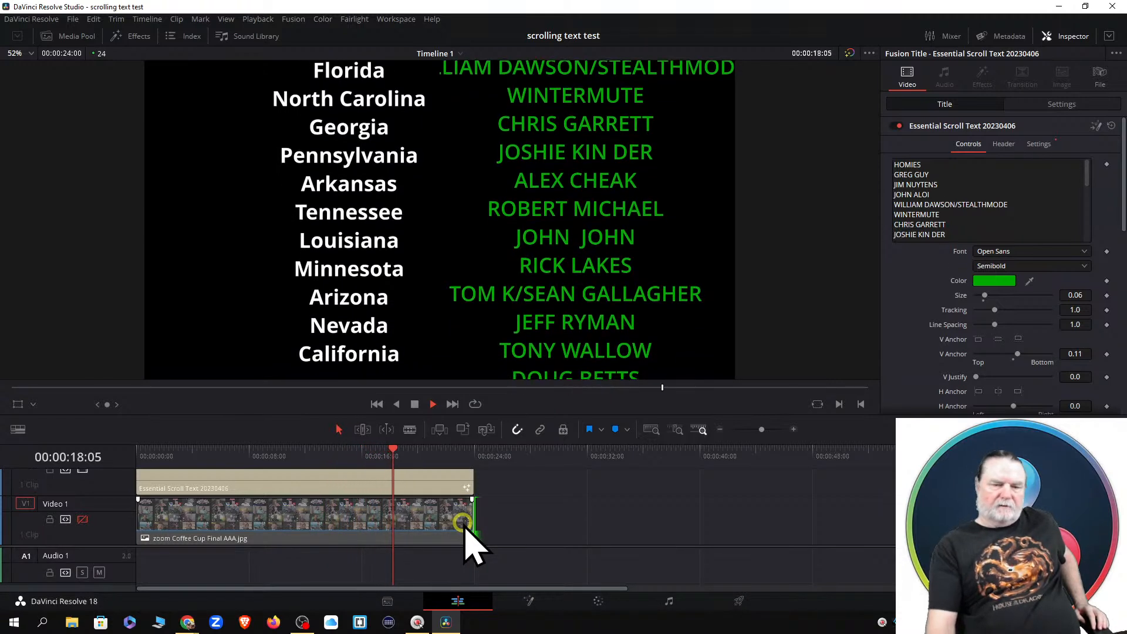
left_click(82, 518)
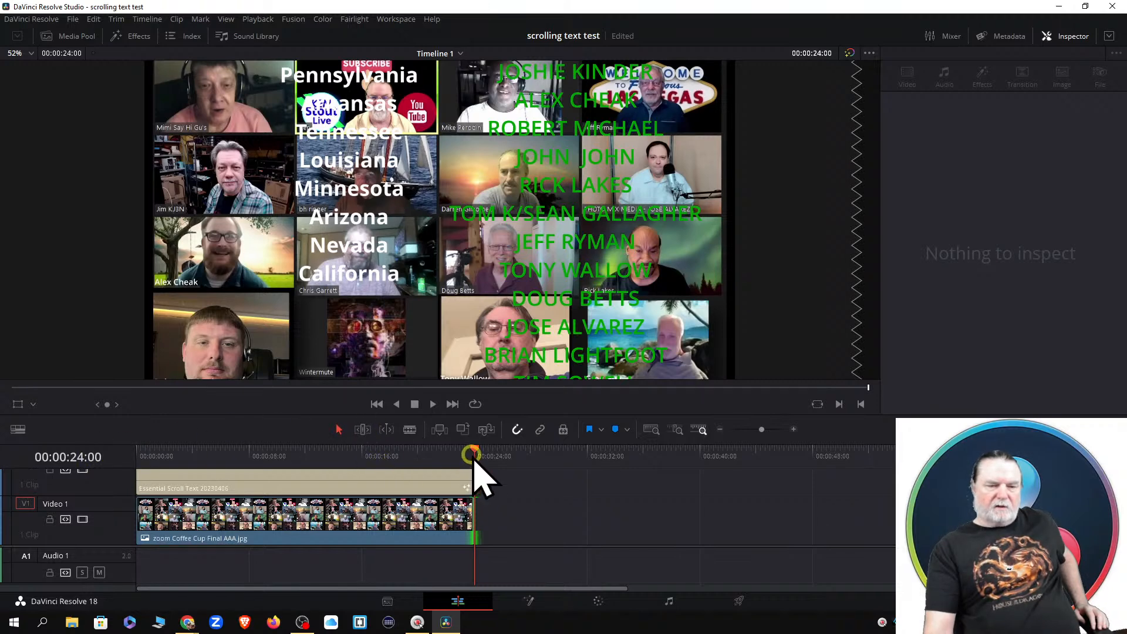
left_click_drag(474, 448, 313, 450)
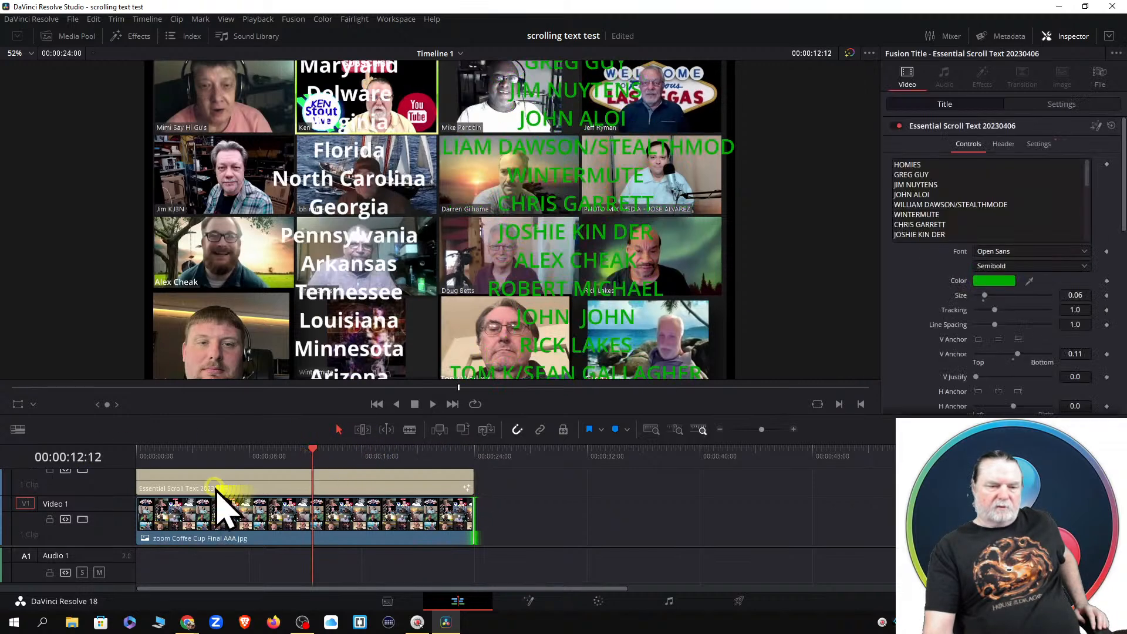
left_click(83, 519)
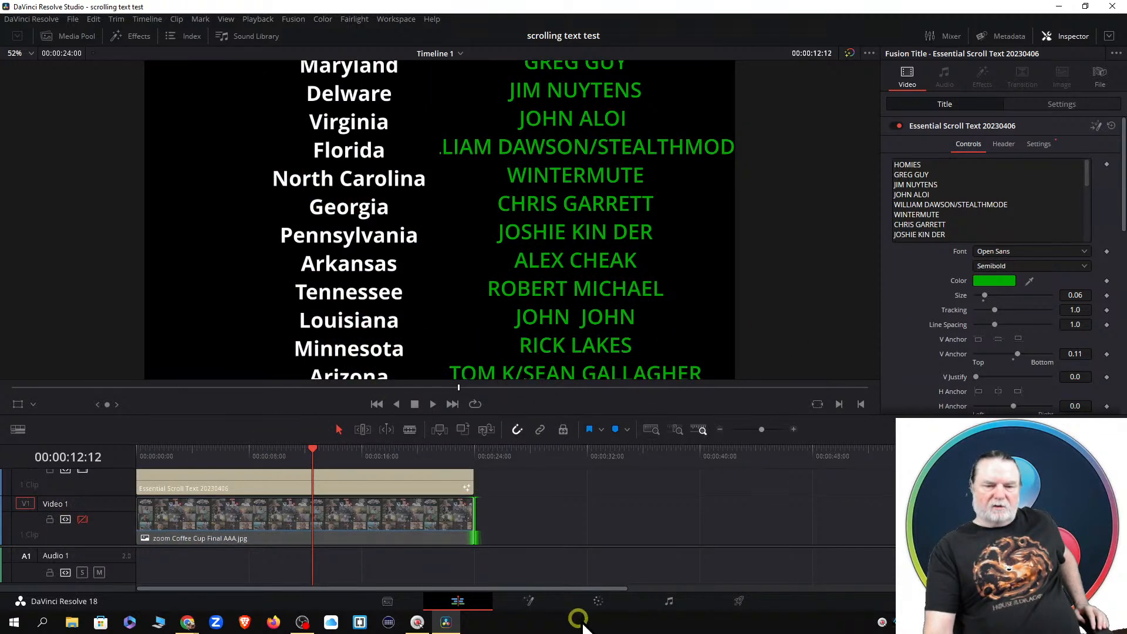
Step: Preview the beginning of the lengthened scroll on the Fusion page, and return to frame 0
left_click(523, 600)
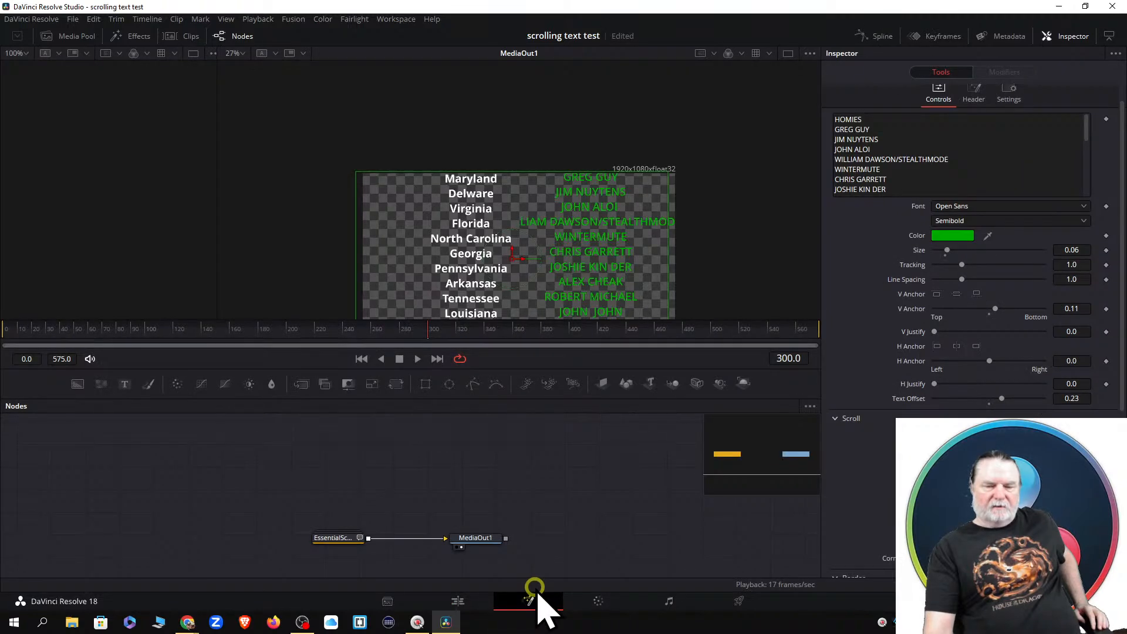
left_click(360, 359)
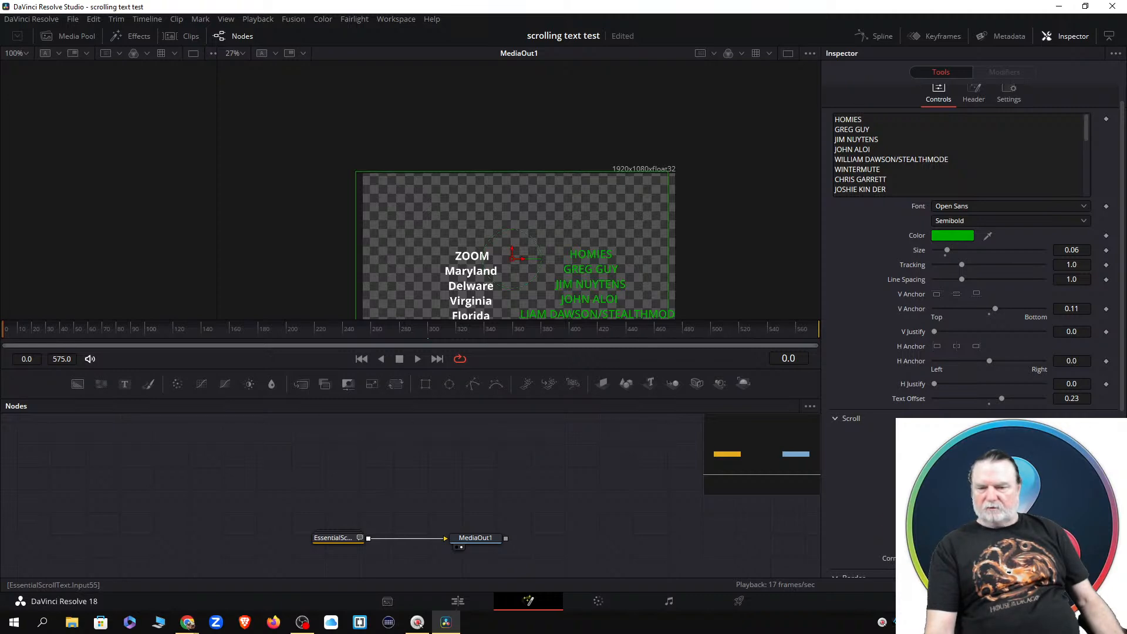
left_click(415, 354)
left_click(399, 359)
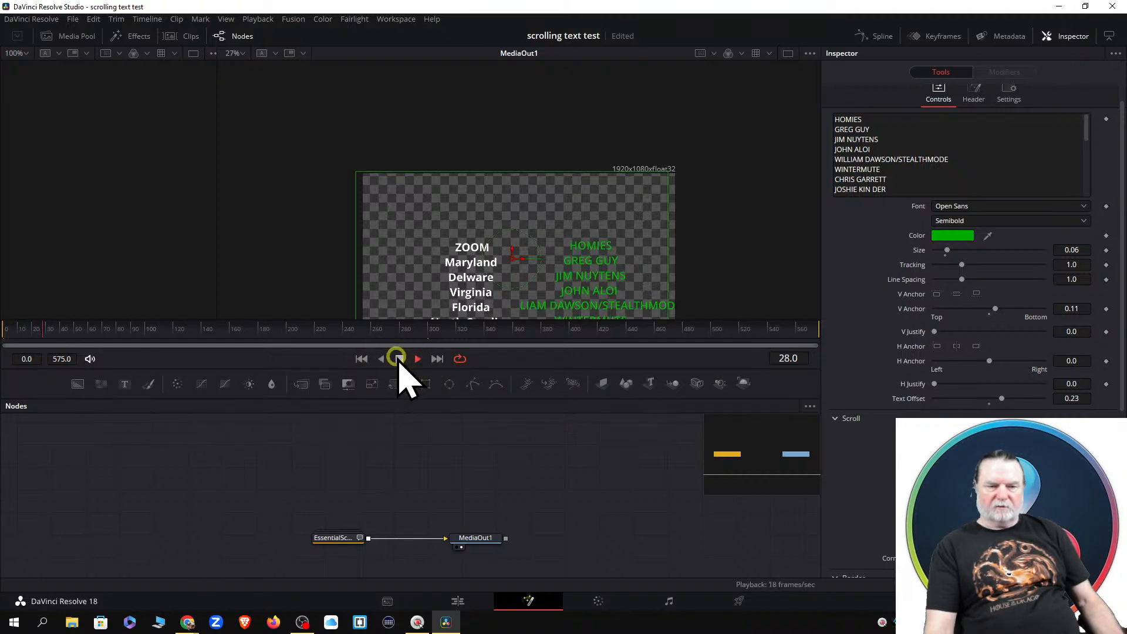
left_click(360, 359)
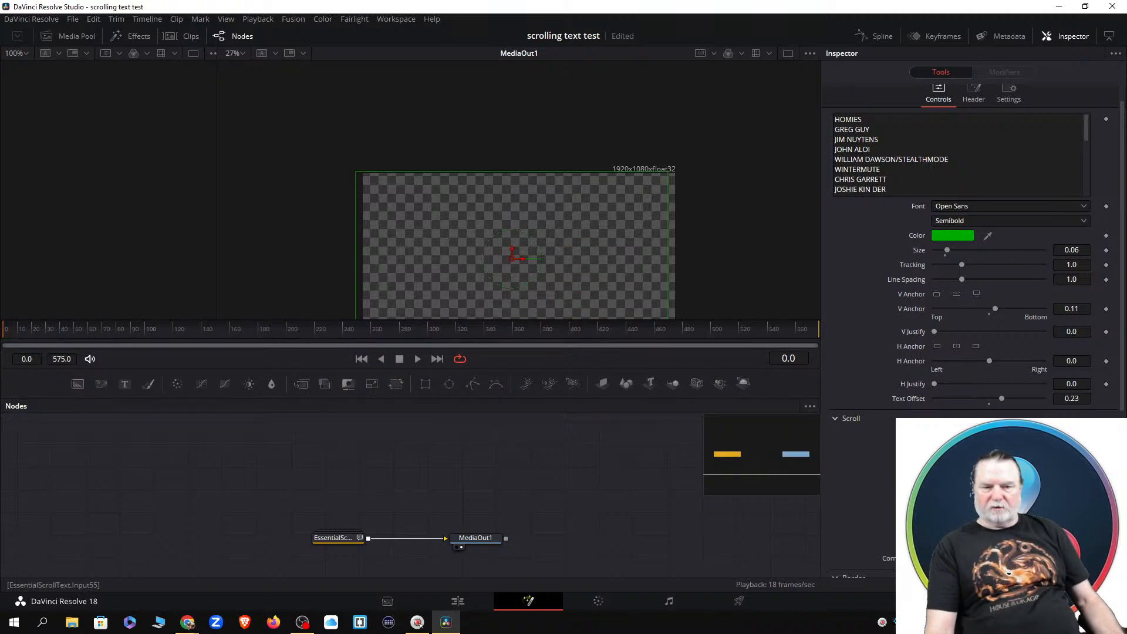
Step: At frame 572, increase the scroll text's Scroll position until all the credits have moved out of the frame
left_click(810, 330)
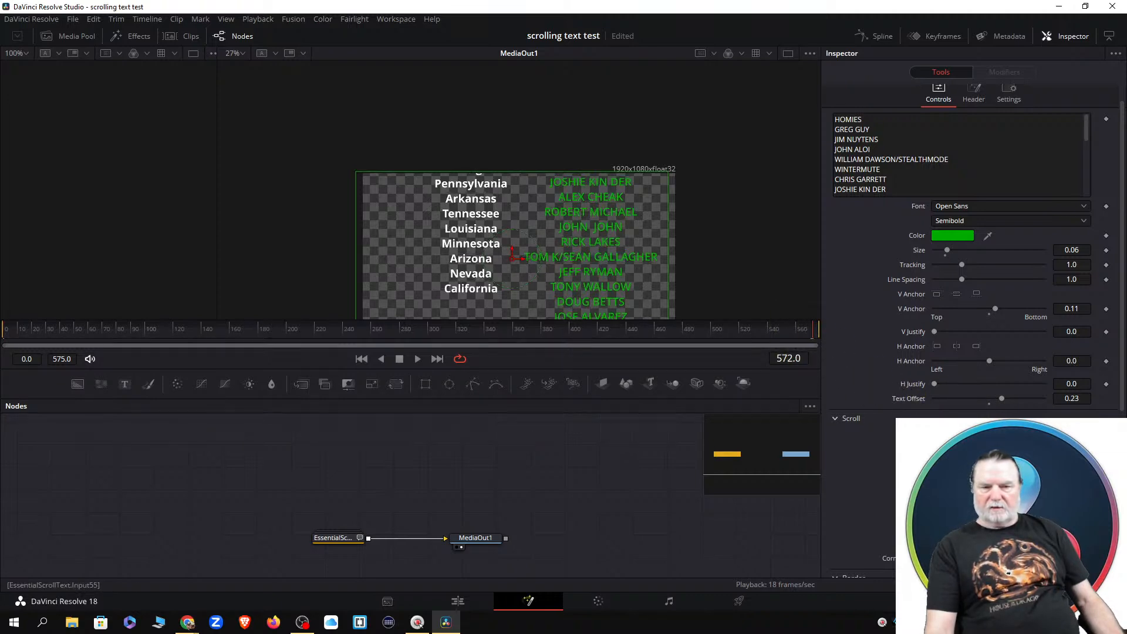
left_click_drag(971, 441, 994, 444)
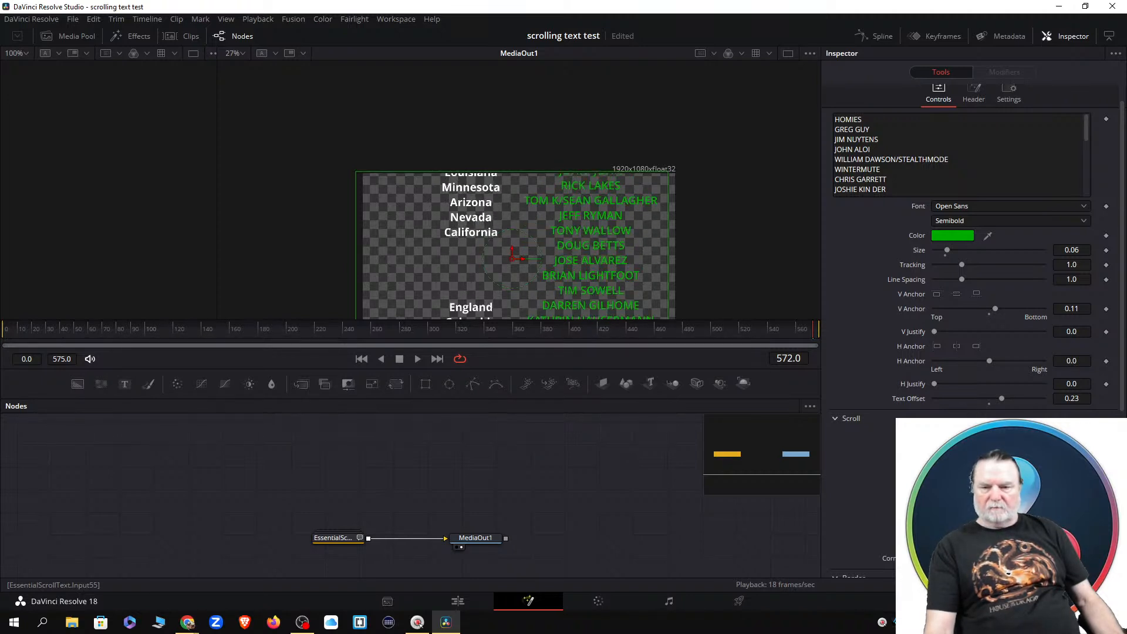
left_click(989, 442)
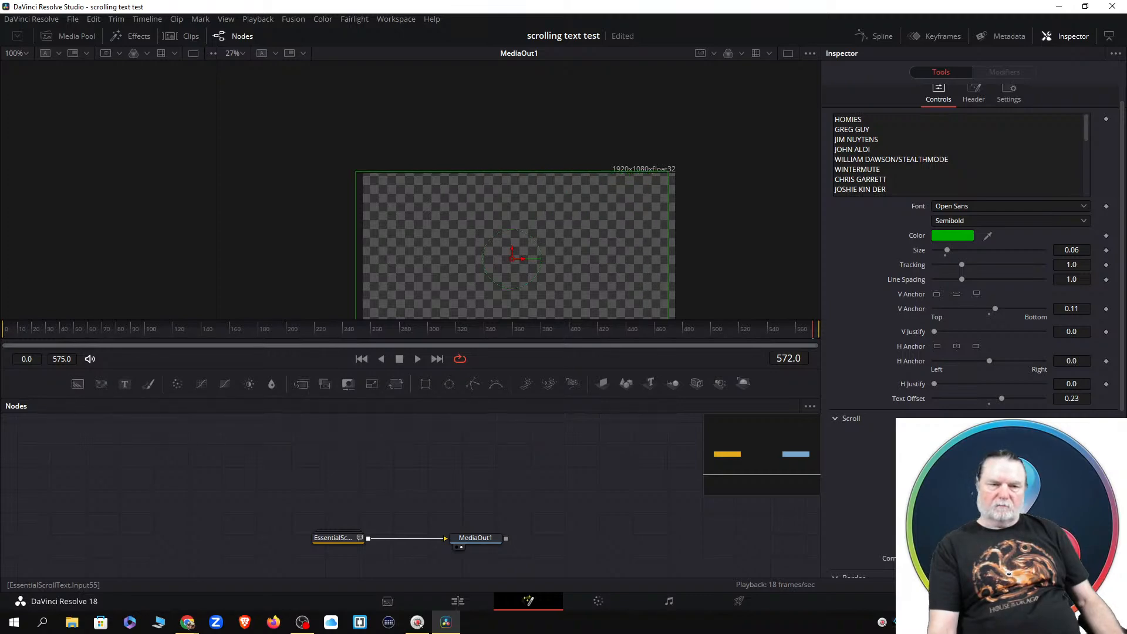
Step: Play the full 24-second credits scroll from the start on the Edit page, and return the playhead to 00:00:00:00
left_click(458, 601)
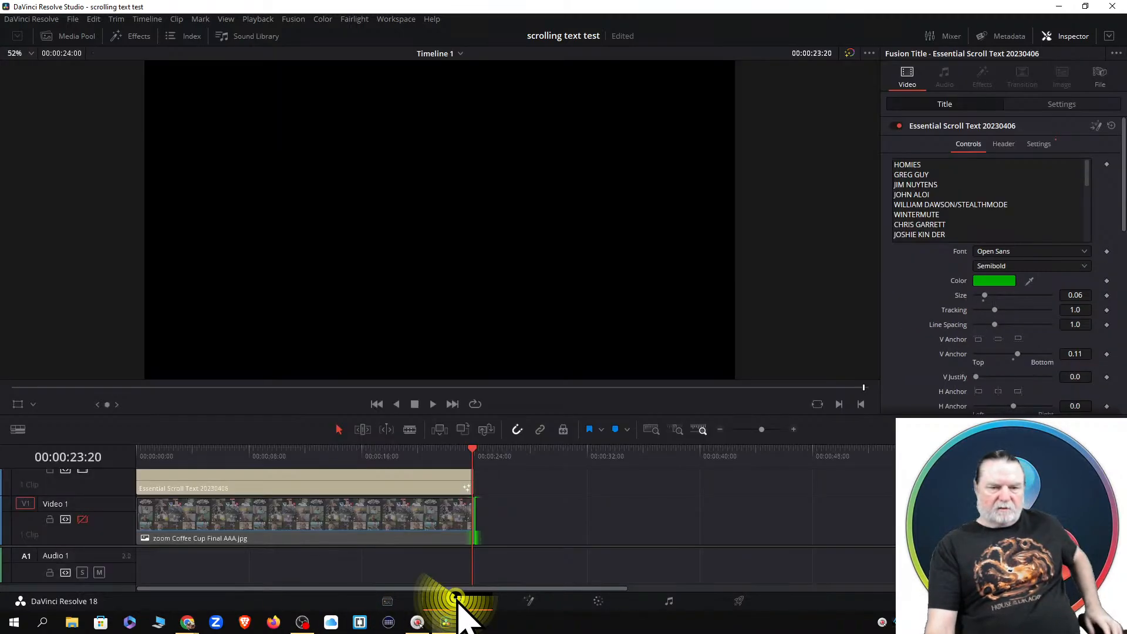
left_click(377, 404)
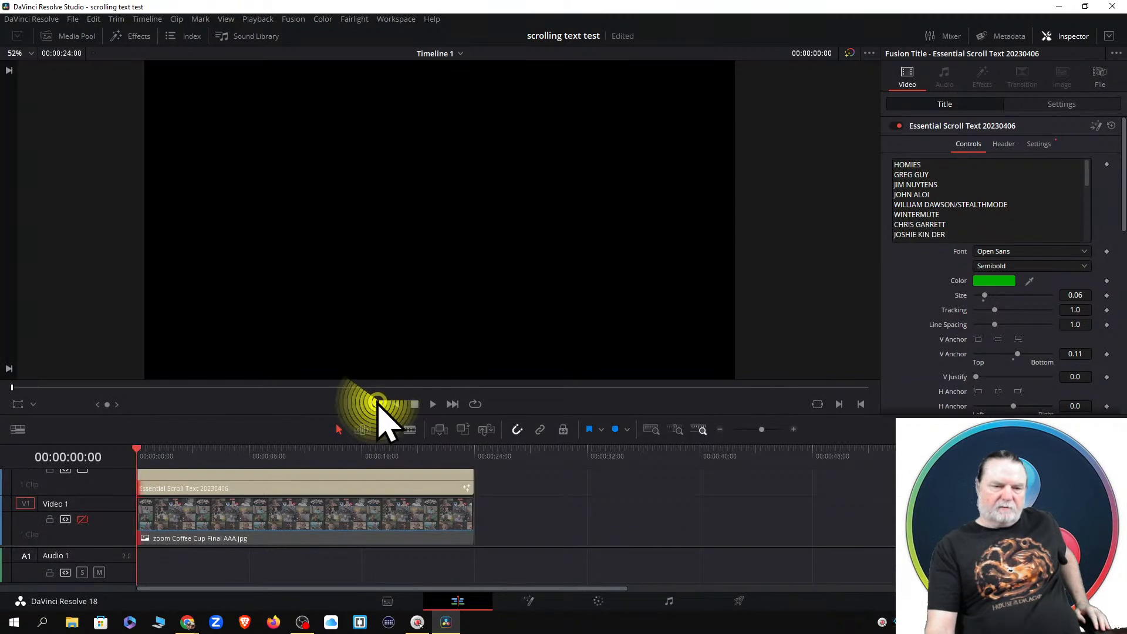
left_click(430, 404)
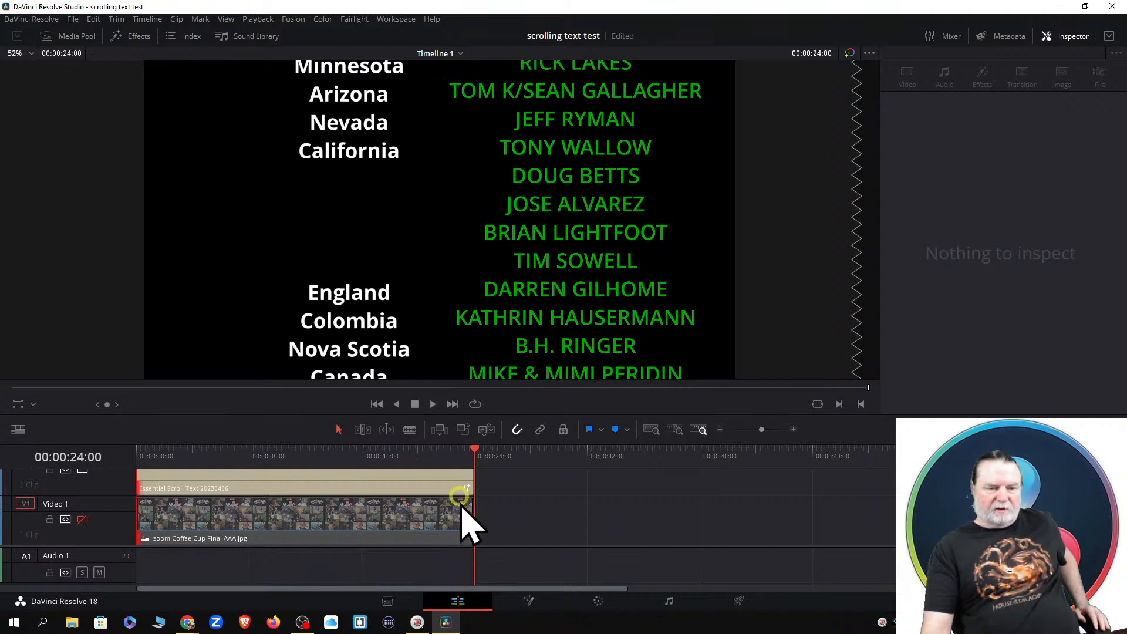
left_click_drag(473, 449, 141, 467)
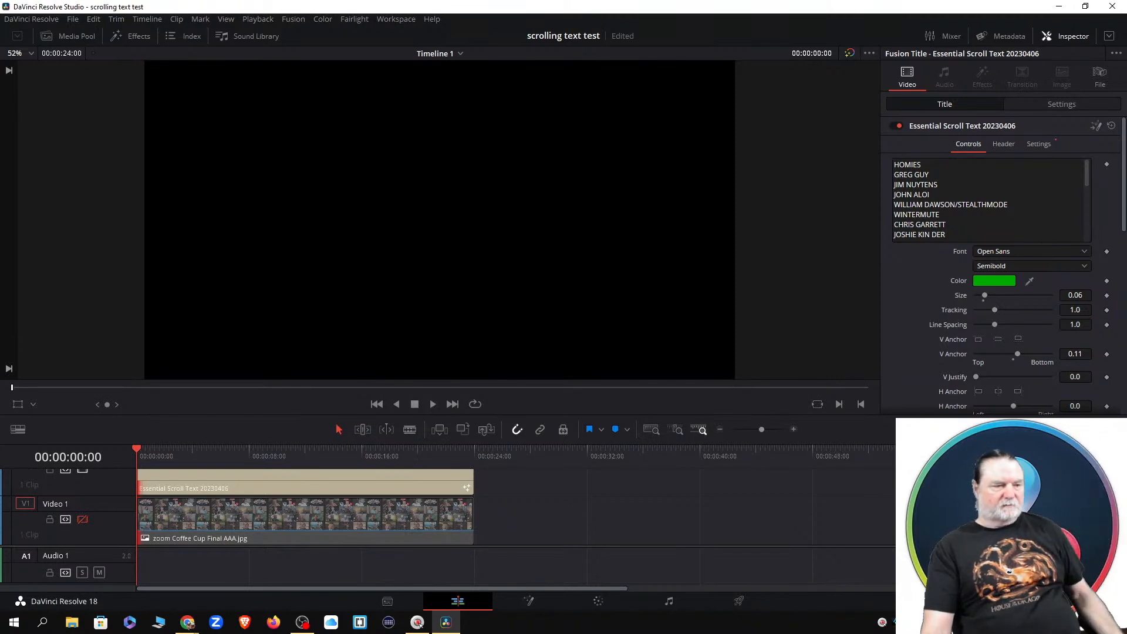
key("alt+Tab")
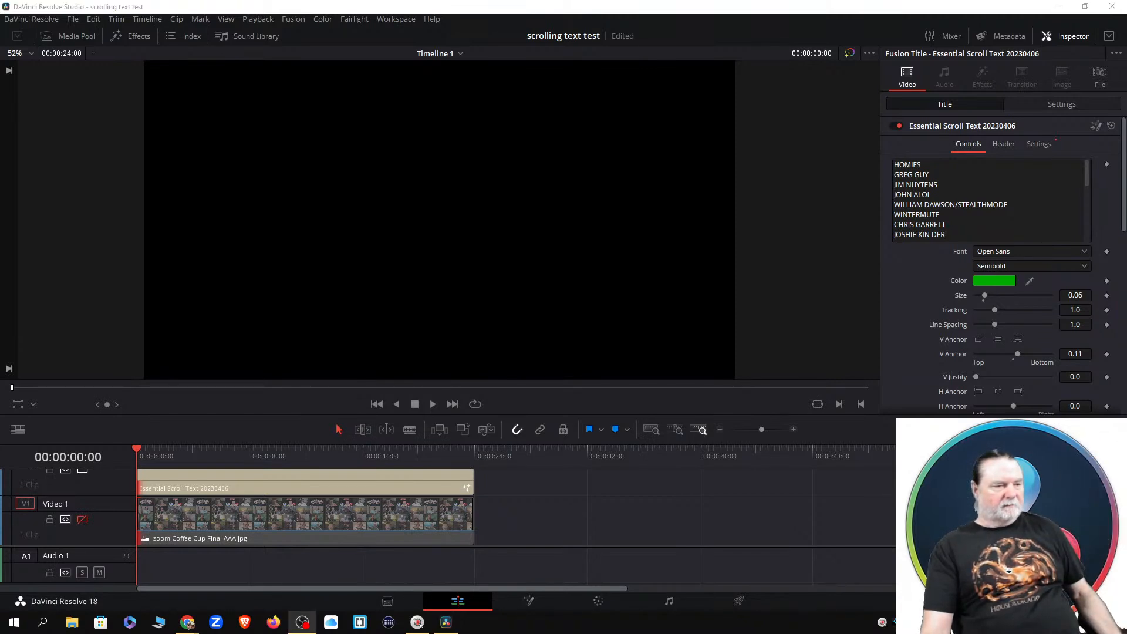